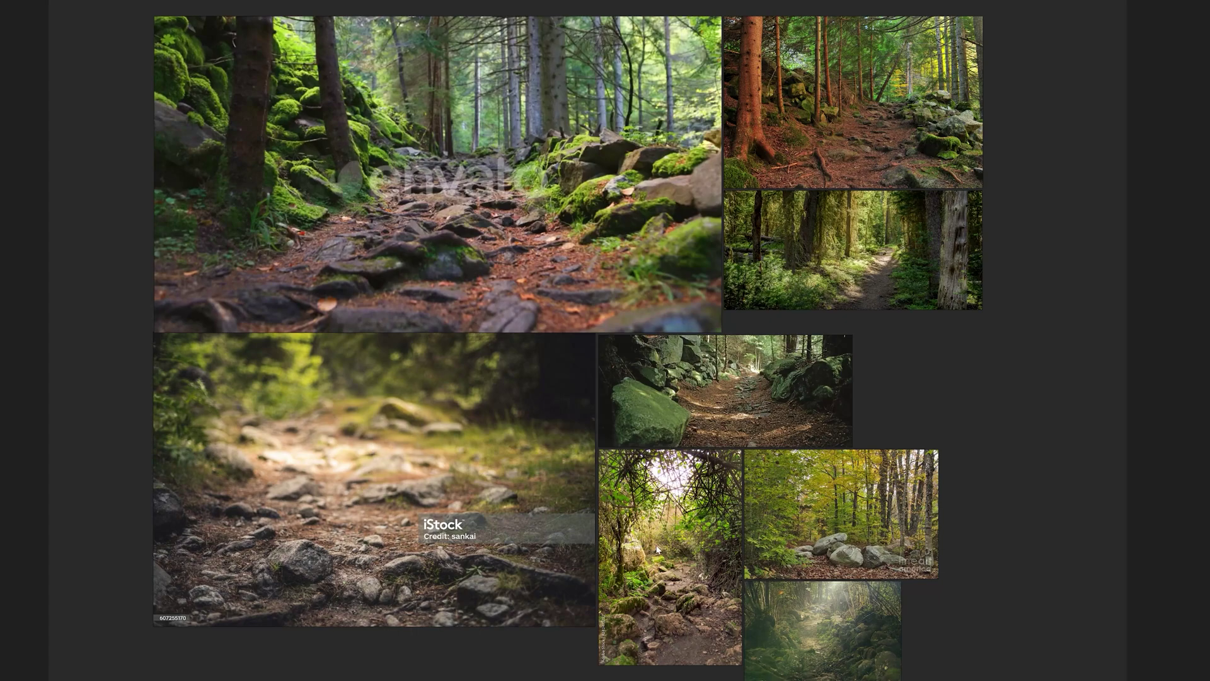
Examine the forest path reference photos, looking at the rocks, mossy boulders and surrounding trees.
scroll(712, 539, "up", 5)
middle_click_drag(702, 539, 401, 351)
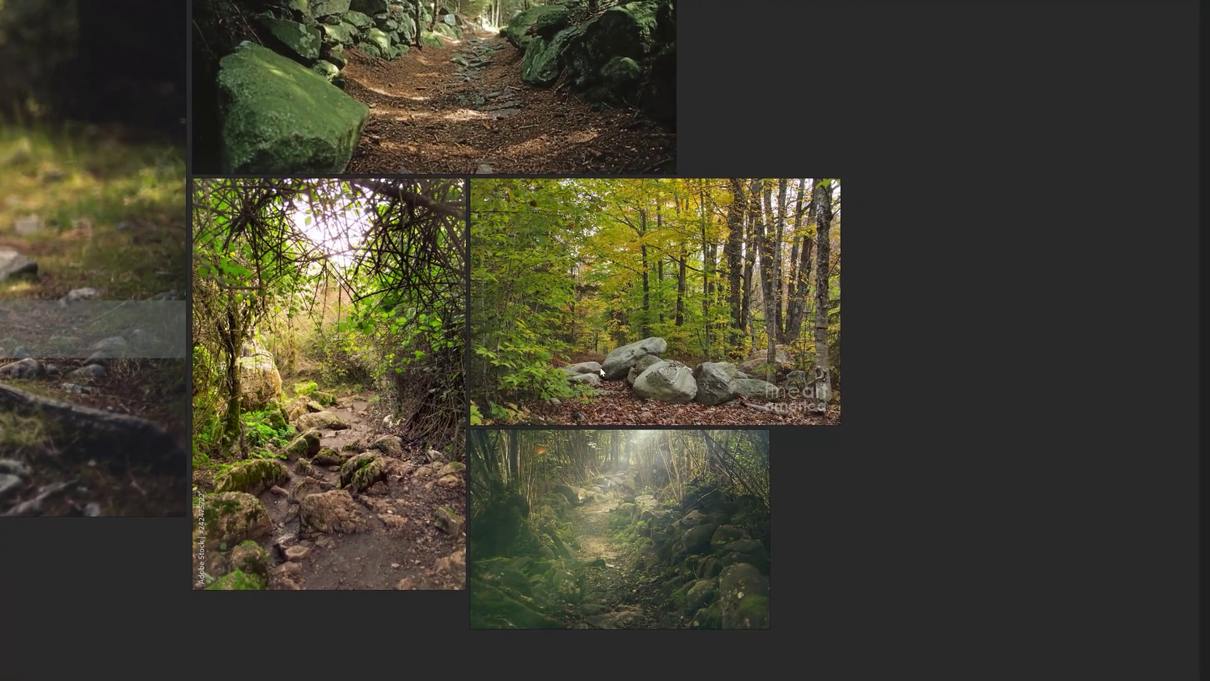
middle_click_drag(452, 260, 613, 604)
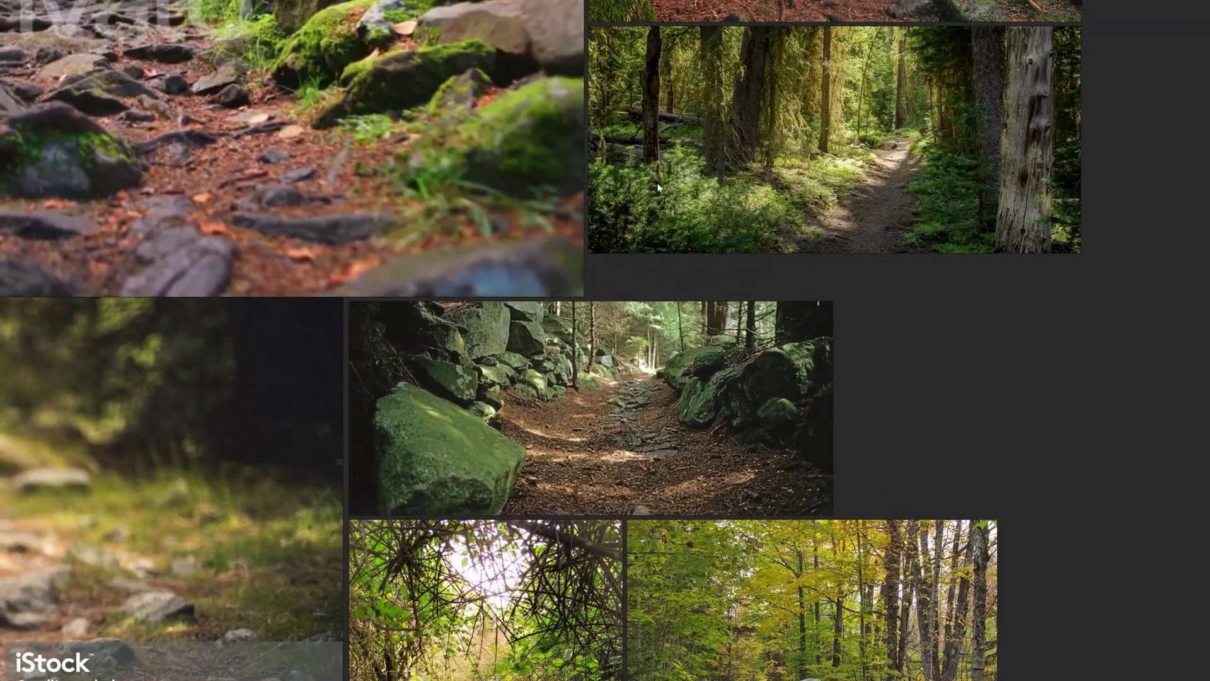
middle_click_drag(657, 184, 658, 500)
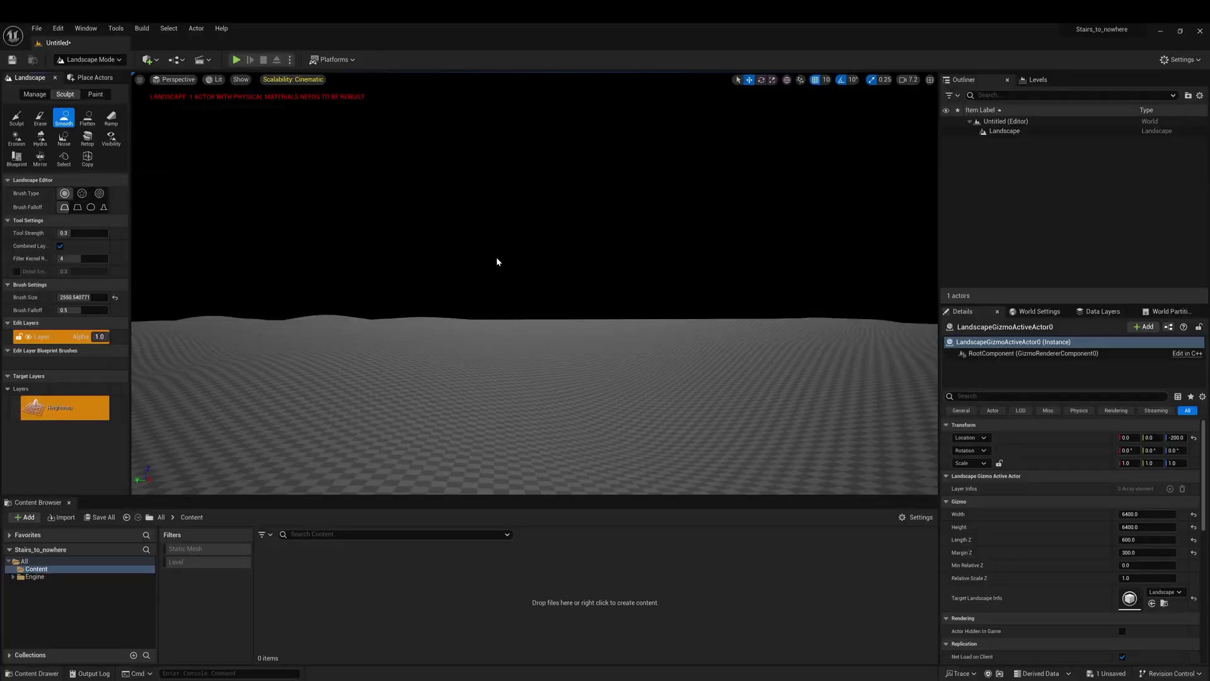
In Unreal Editor, shape the flat landscape into low rolling hills with the Smooth and Sculpt tools.
mouse_move(655, 375)
left_mouse_down()
mouse_move(421, 364)
mouse_move(432, 359)
mouse_move(327, 318)
mouse_move(265, 327)
left_mouse_up()
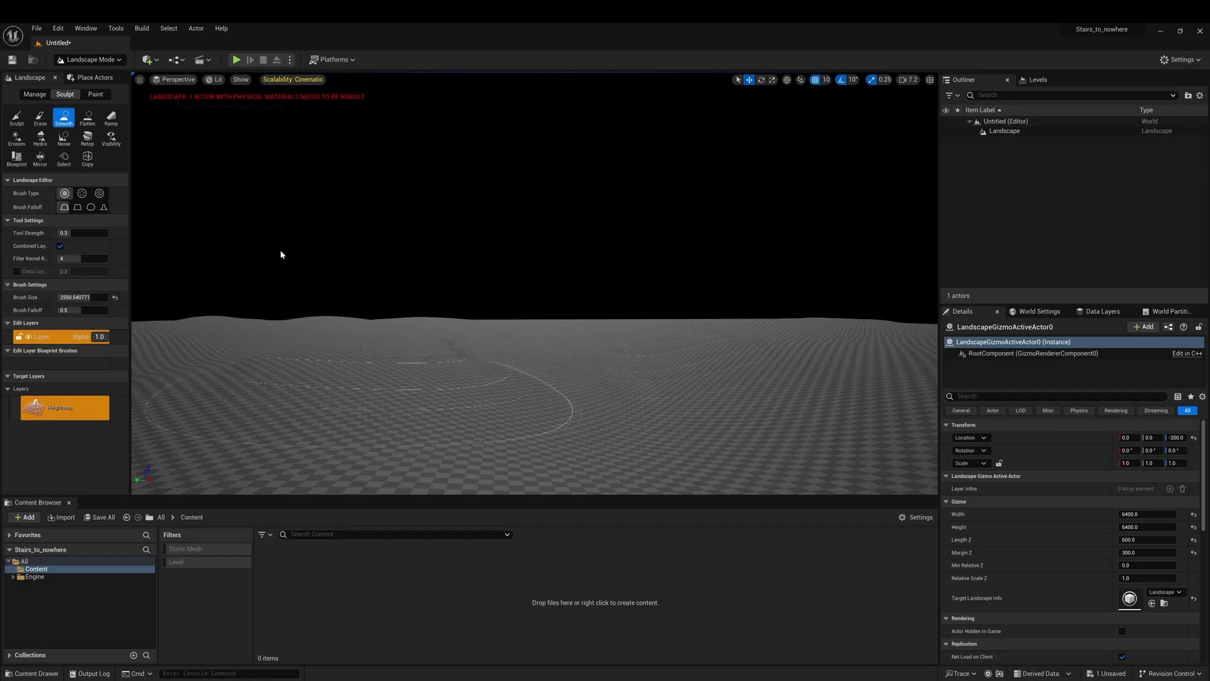
left_click(14, 123)
mouse_move(813, 303)
right_mouse_down()
mouse_move(813, 441)
mouse_move(813, 303)
mouse_move(882, 300)
mouse_move(897, 320)
right_mouse_up()
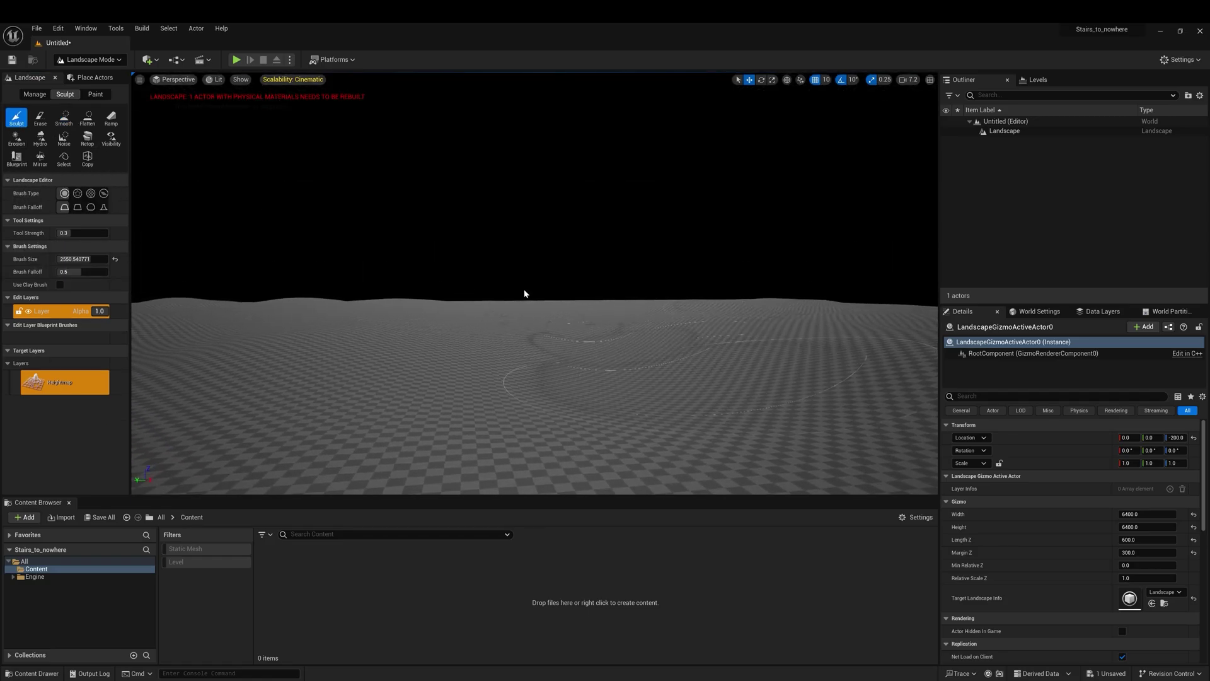
Switch to Selection Mode and place a Post Process Volume on the landscape.
key("shift+1")
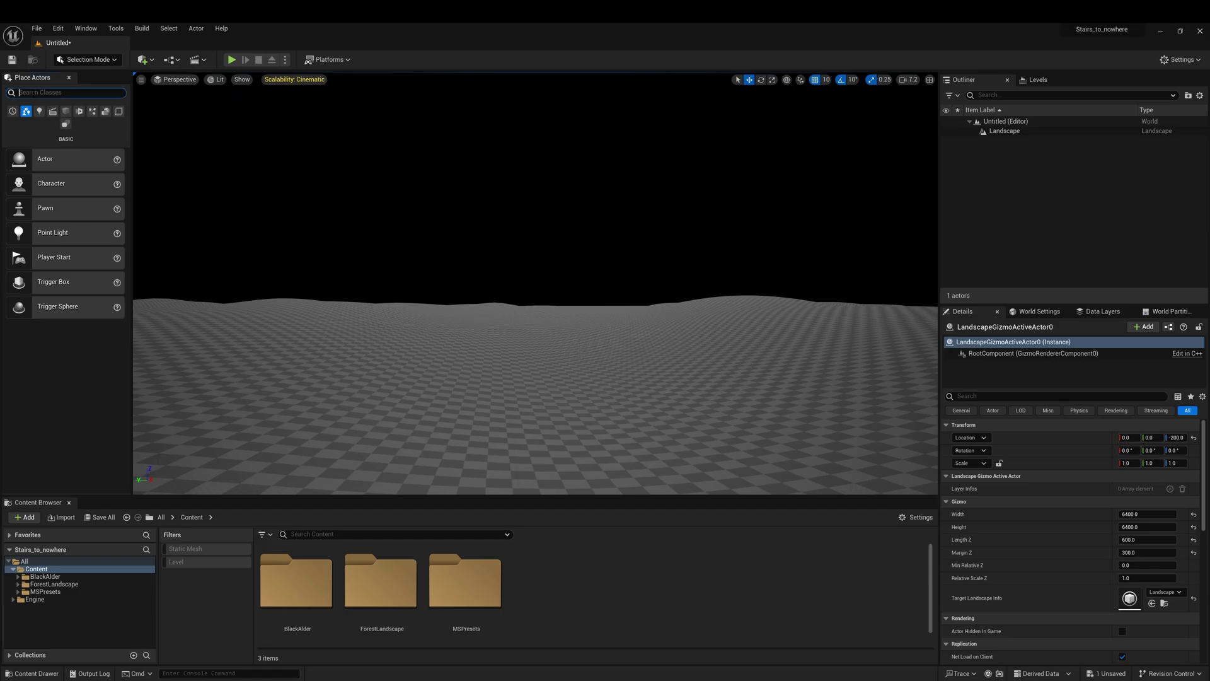
left_click(40, 92)
type("post")
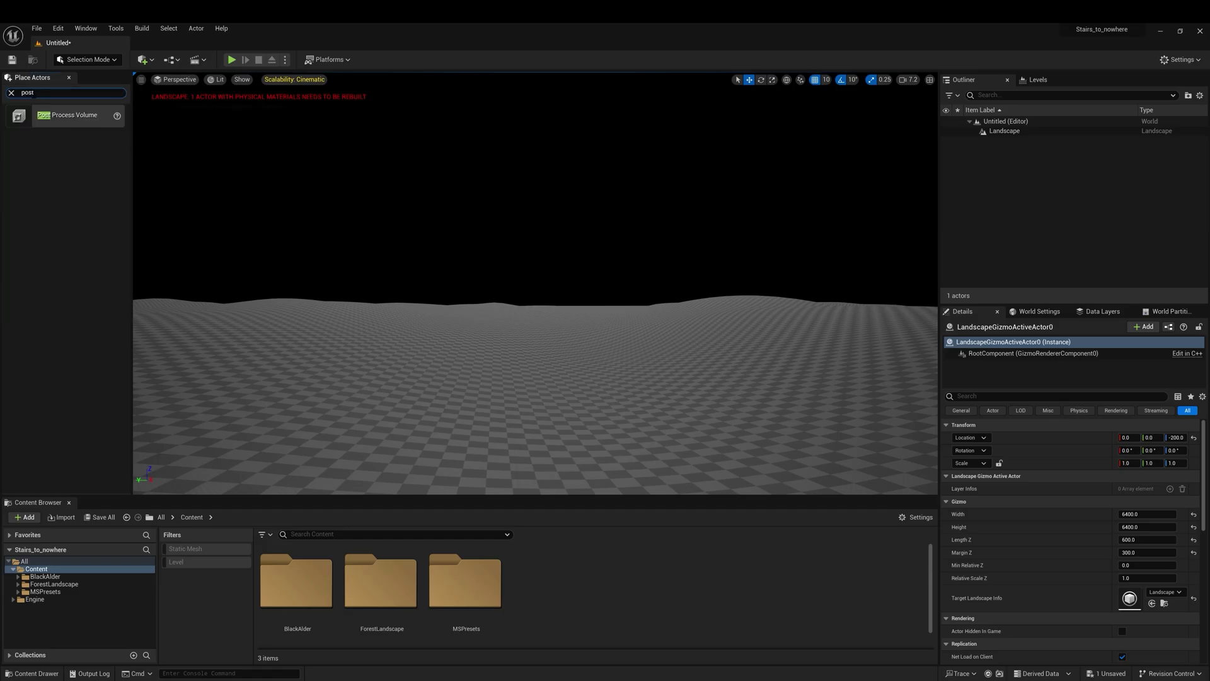
left_click_drag(522, 387, 521, 385)
Enable Infinite Extent (Unbound) for the Post Process Volume.
left_click_drag(1204, 448, 1203, 631)
left_click_drag(1033, 305, 1034, 175)
scroll(1043, 573, "up", 1)
scroll(1043, 573, "up", 2)
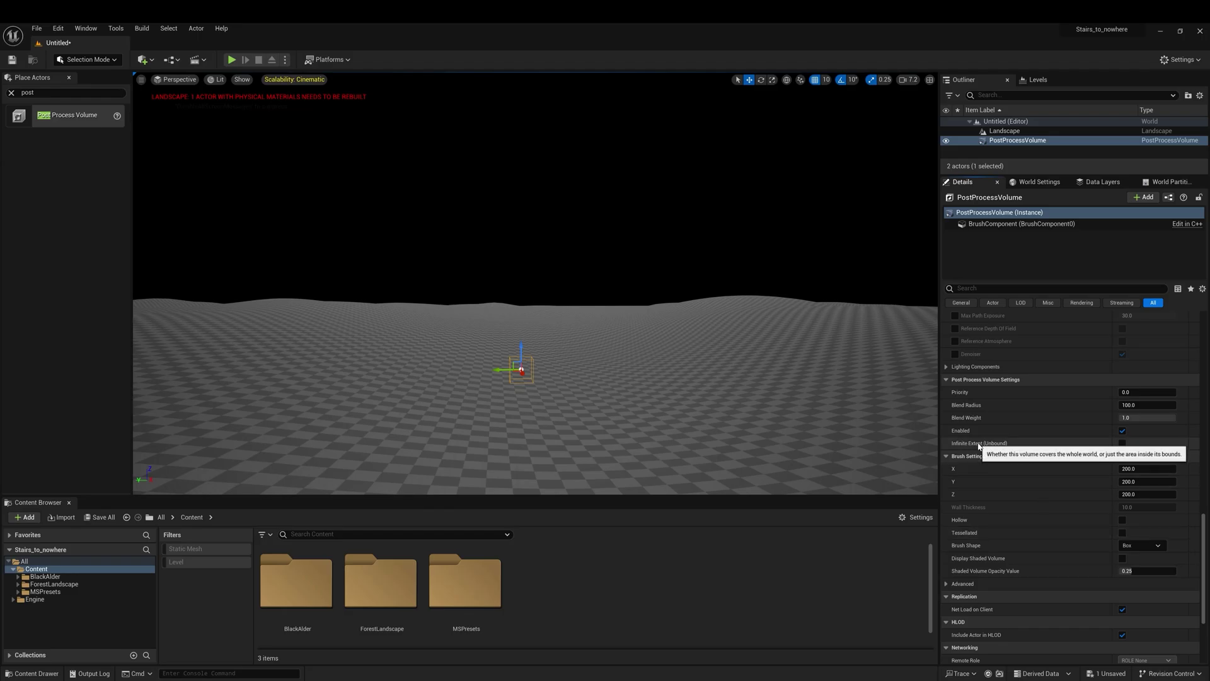
left_click(1121, 444)
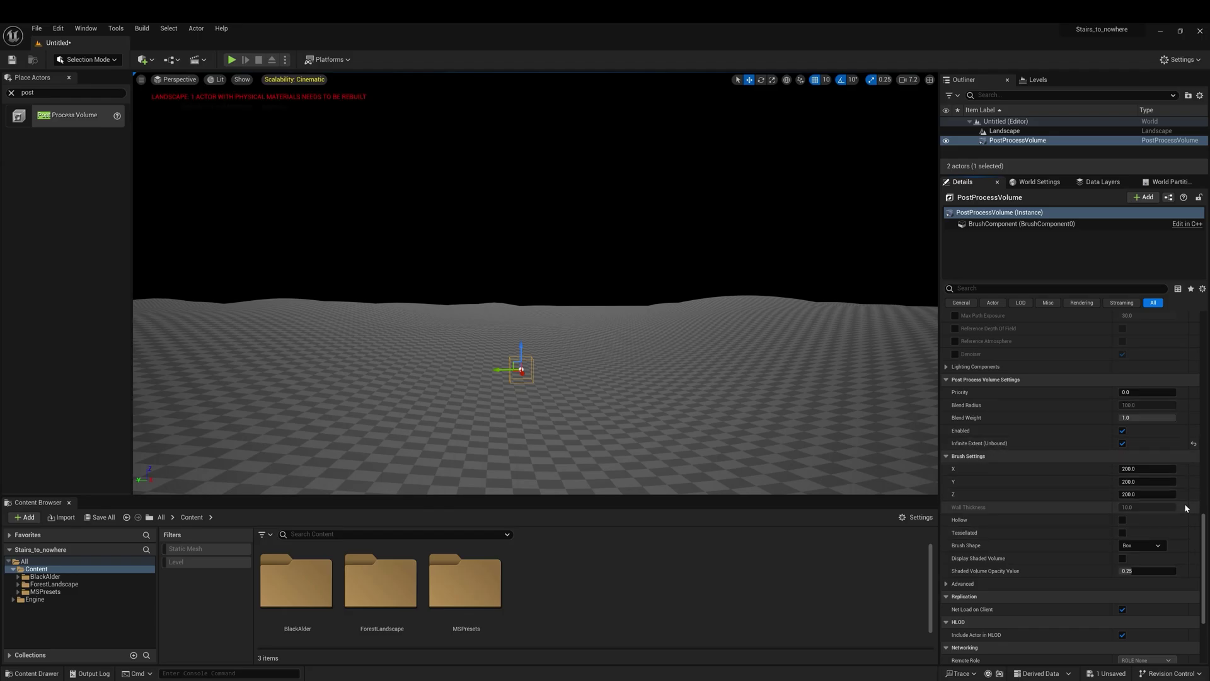
Override the volume's exposure Metering Mode and set both Min EV100 and Max EV100 to 15.
left_click_drag(1203, 528, 1201, 323)
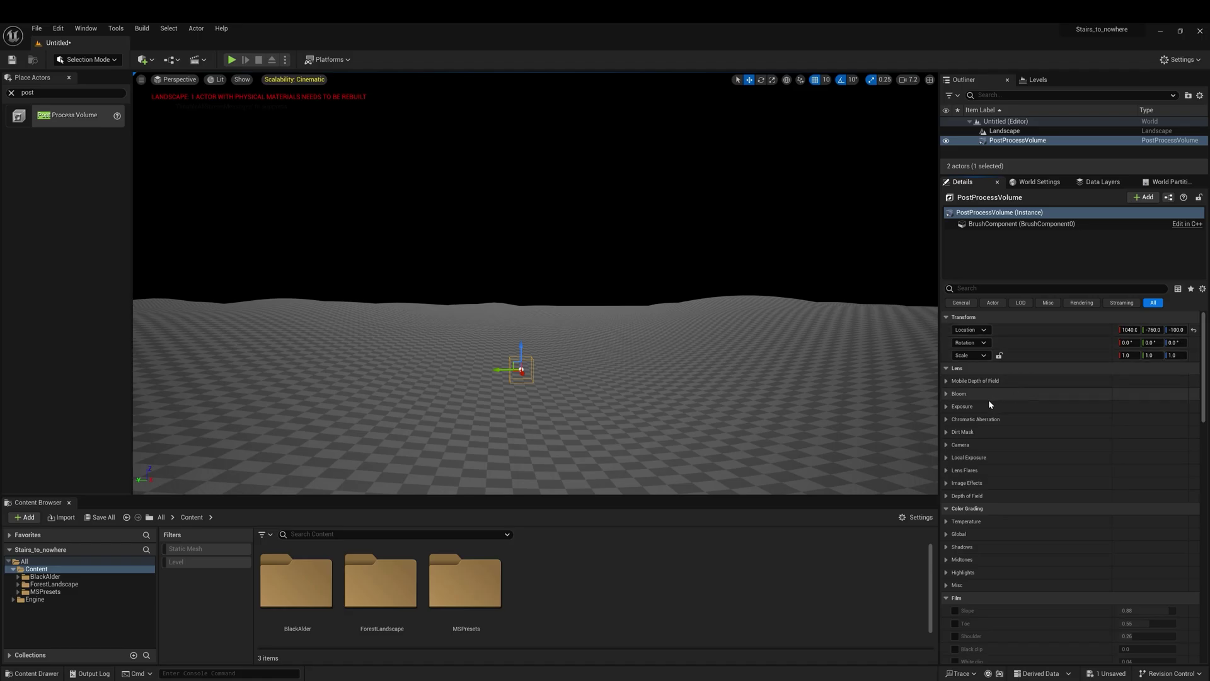
left_click(947, 406)
left_click(963, 419)
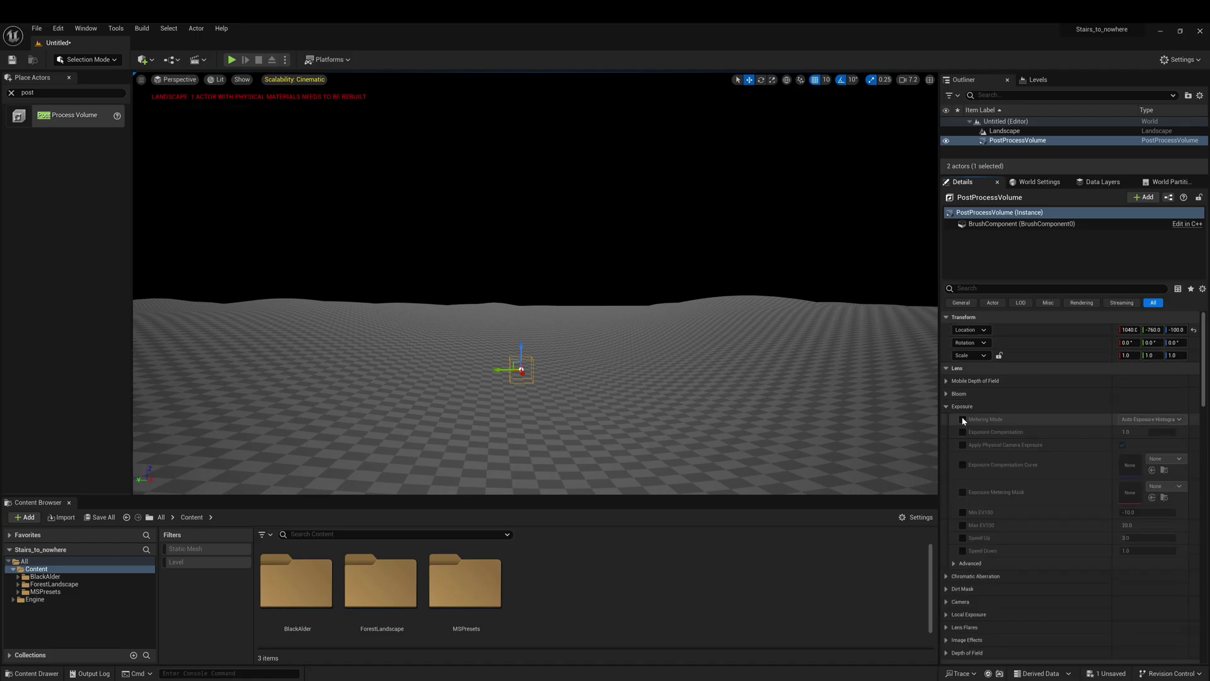
left_click(962, 512)
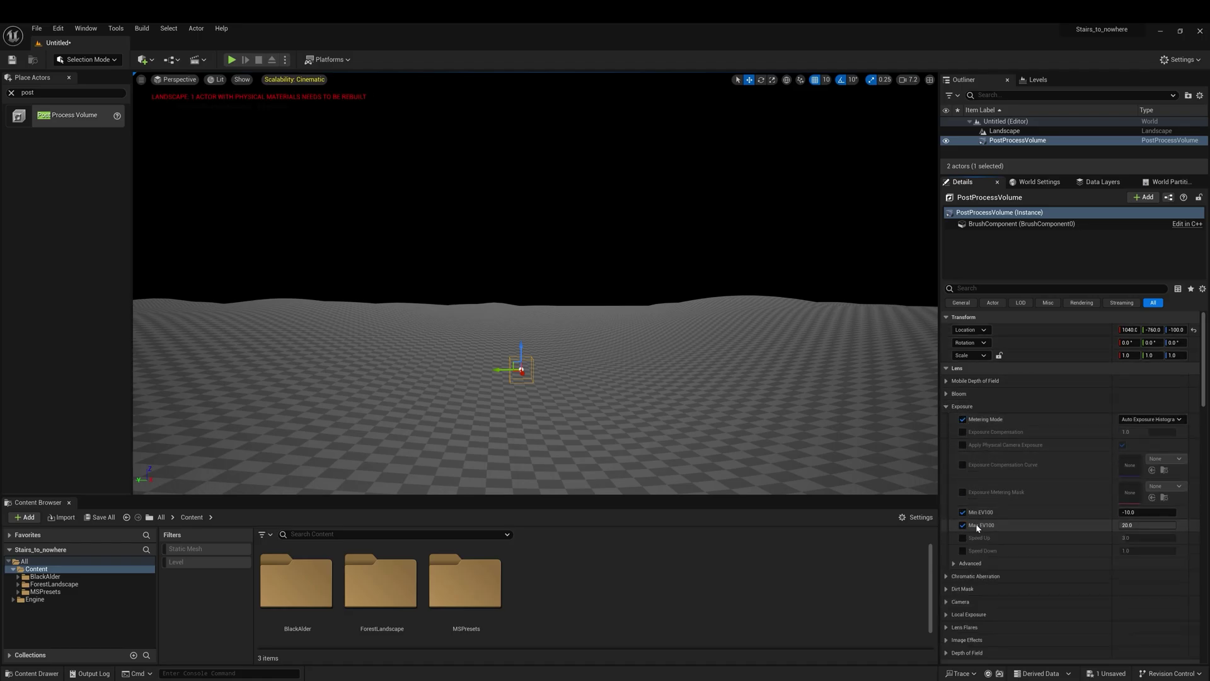
left_click(962, 525)
left_click(1147, 525)
type("15")
left_click(1137, 513)
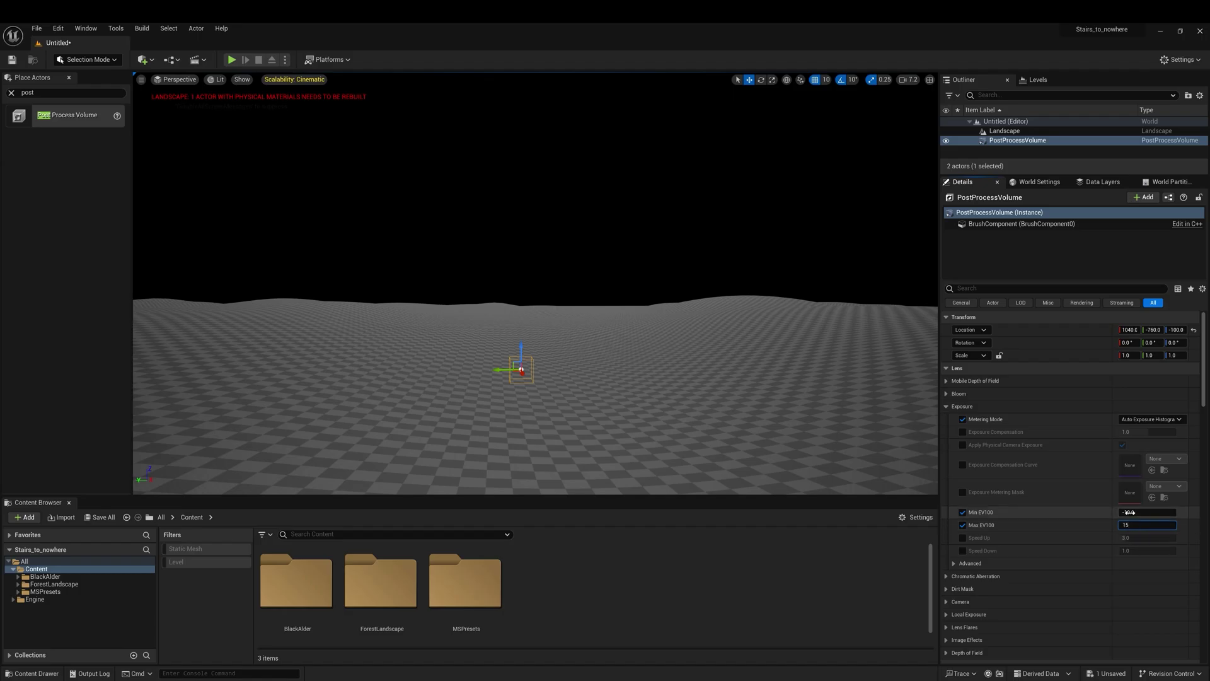
type("15")
key("Return")
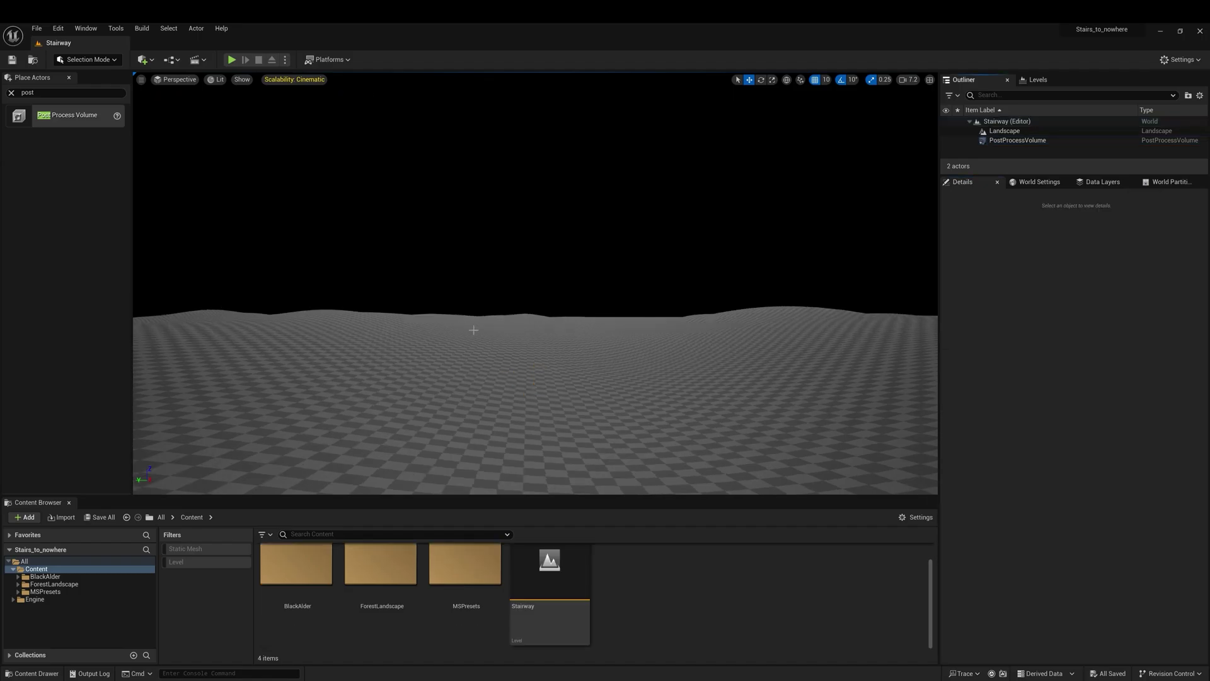
Enable the Sun Position Calculator plugin and restart the editor.
left_click(58, 28)
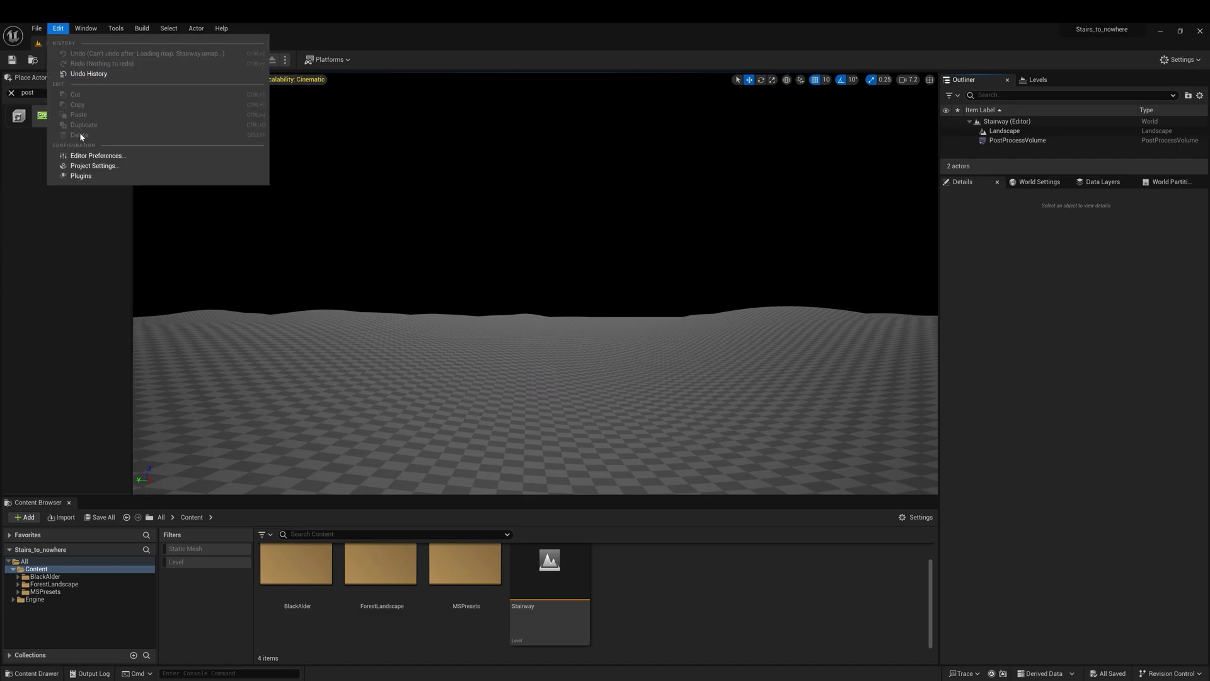
left_click(85, 176)
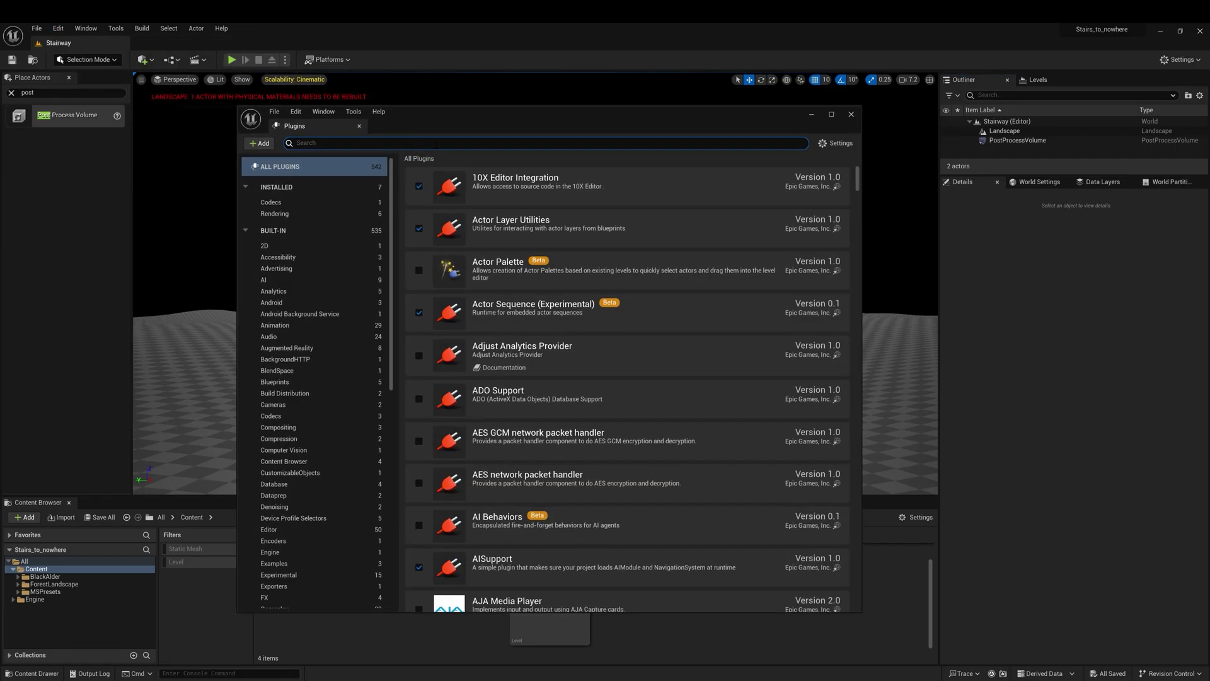
type("sun")
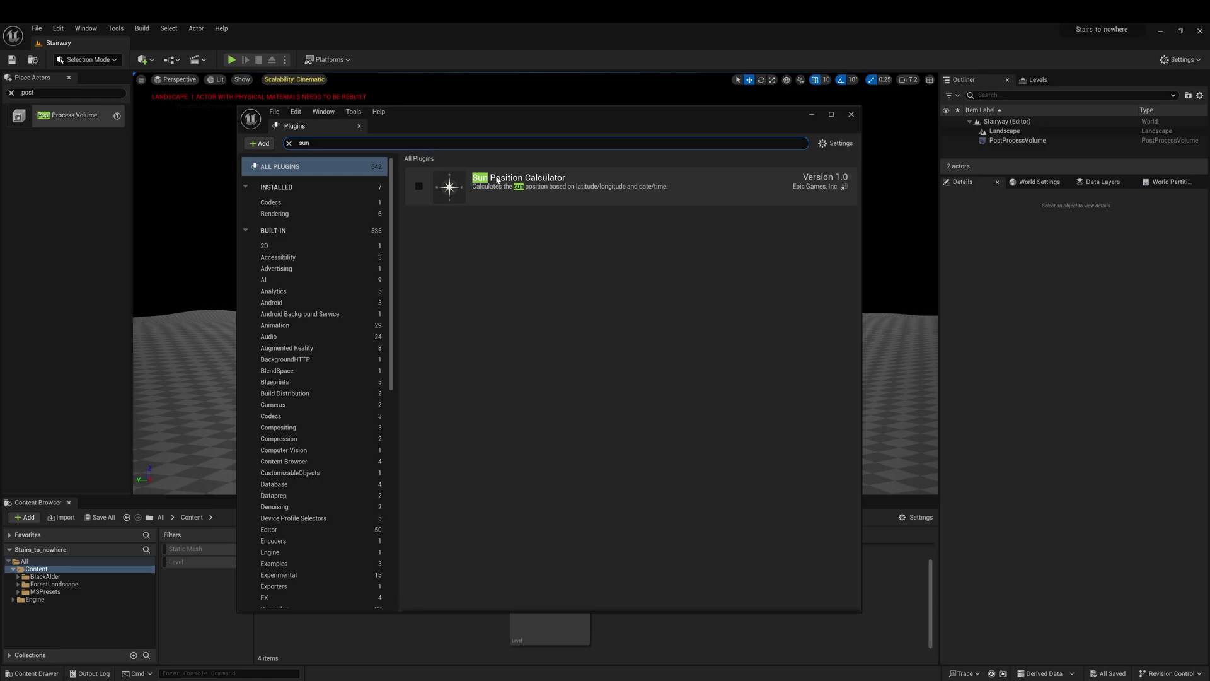
left_click(419, 186)
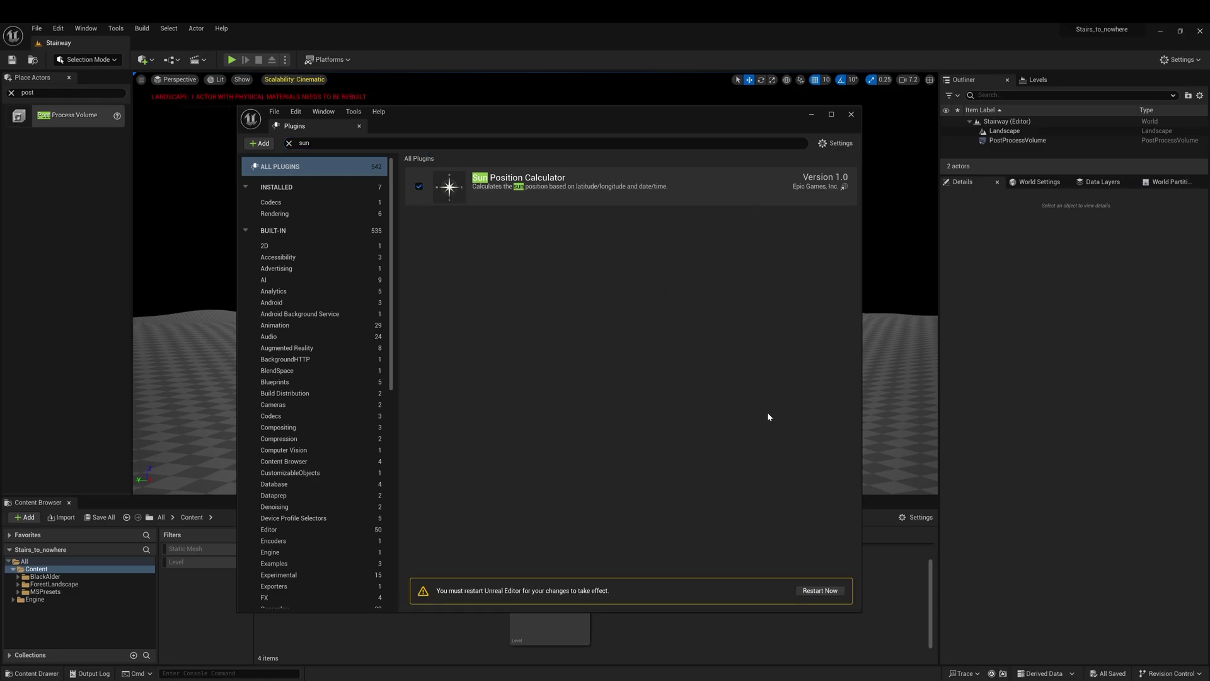
left_click(820, 591)
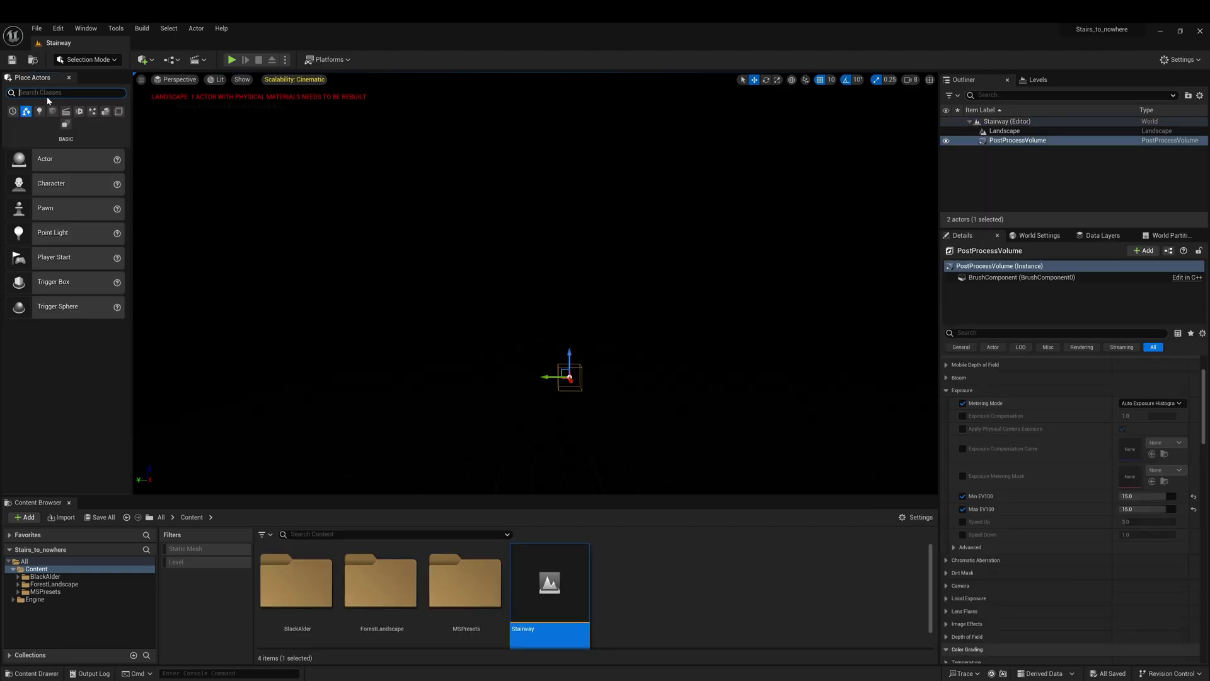
Find the SunSky actor and place it in the Stairway level on the landscape.
left_click(48, 92)
type("sun")
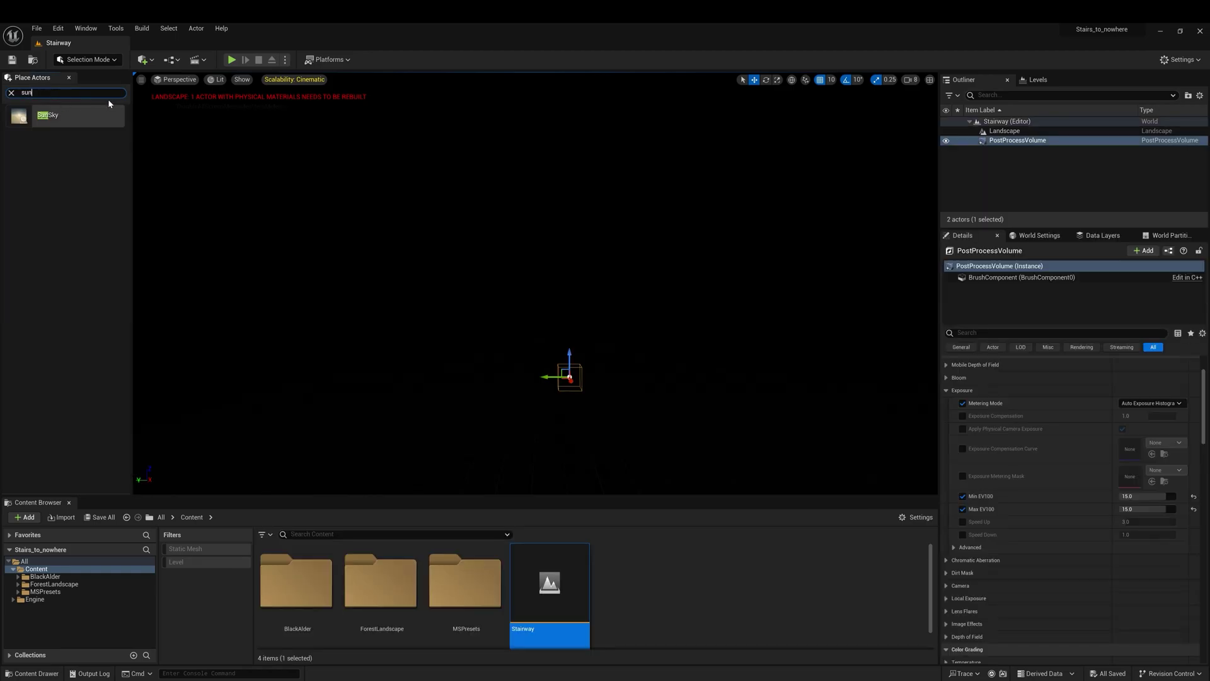
left_click_drag(108, 115, 608, 383)
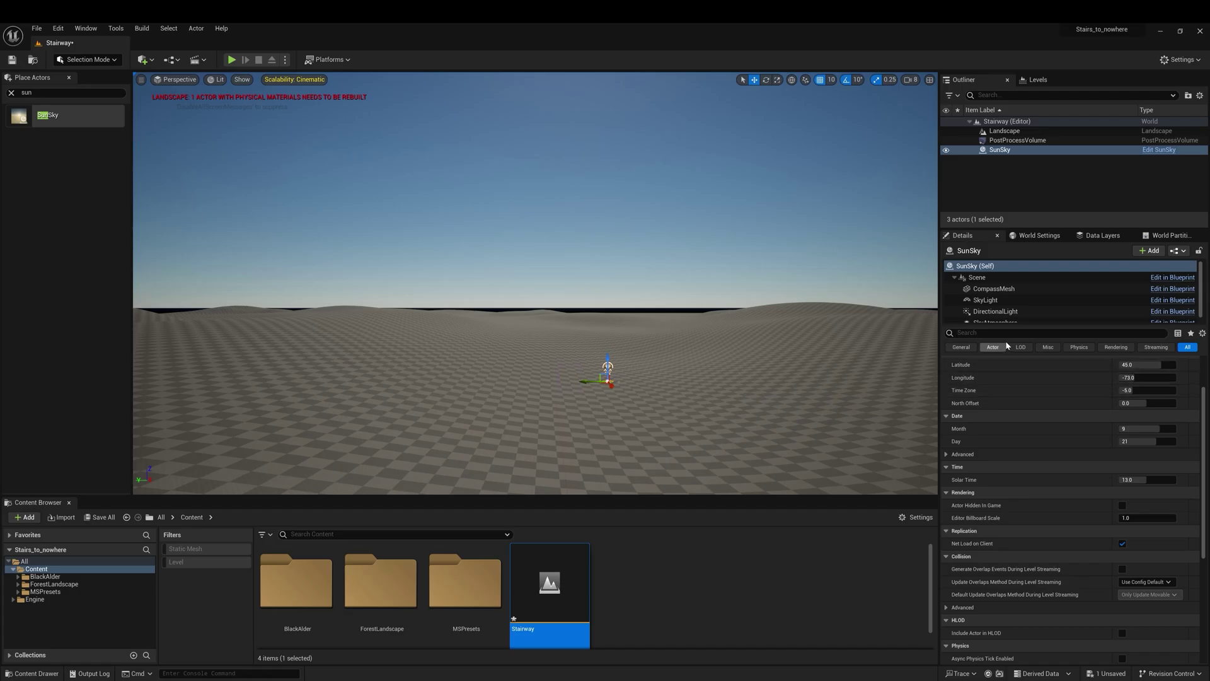
Set the intensity of the SunSky's DirectionalLight to 111000 lux.
left_click(995, 311)
scroll(1044, 458, "up", 2)
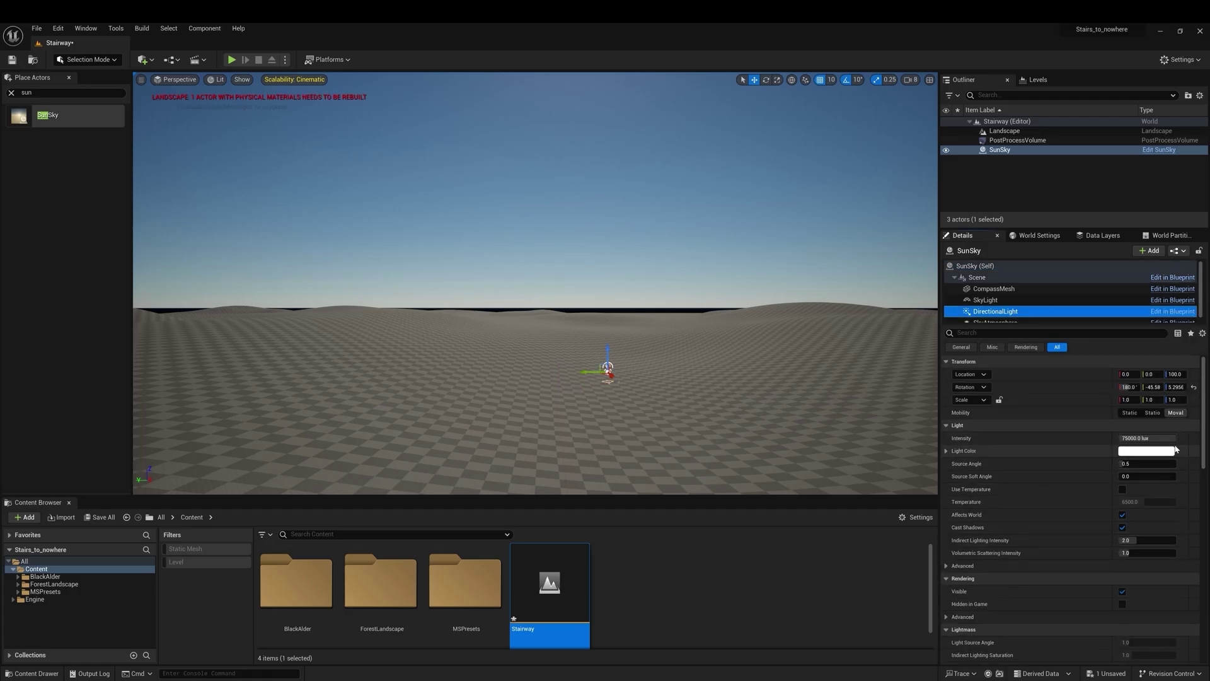
left_click(1147, 438)
type("111000")
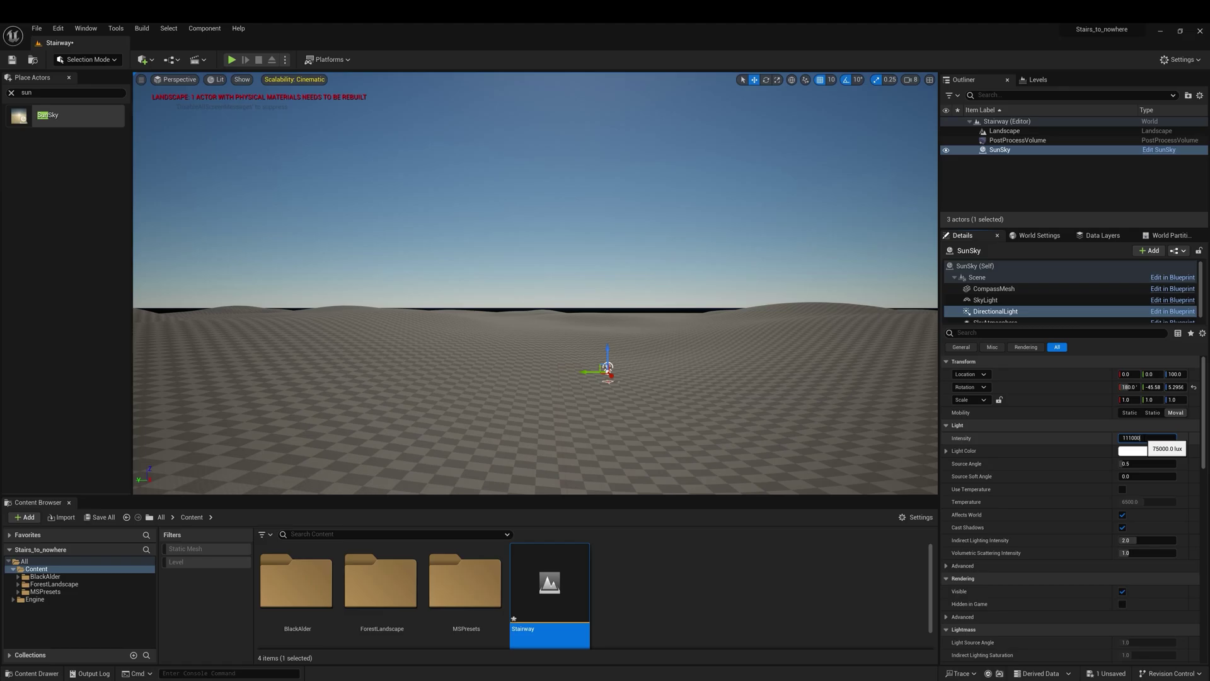
key("Return")
right_click_drag(682, 309, 588, 280)
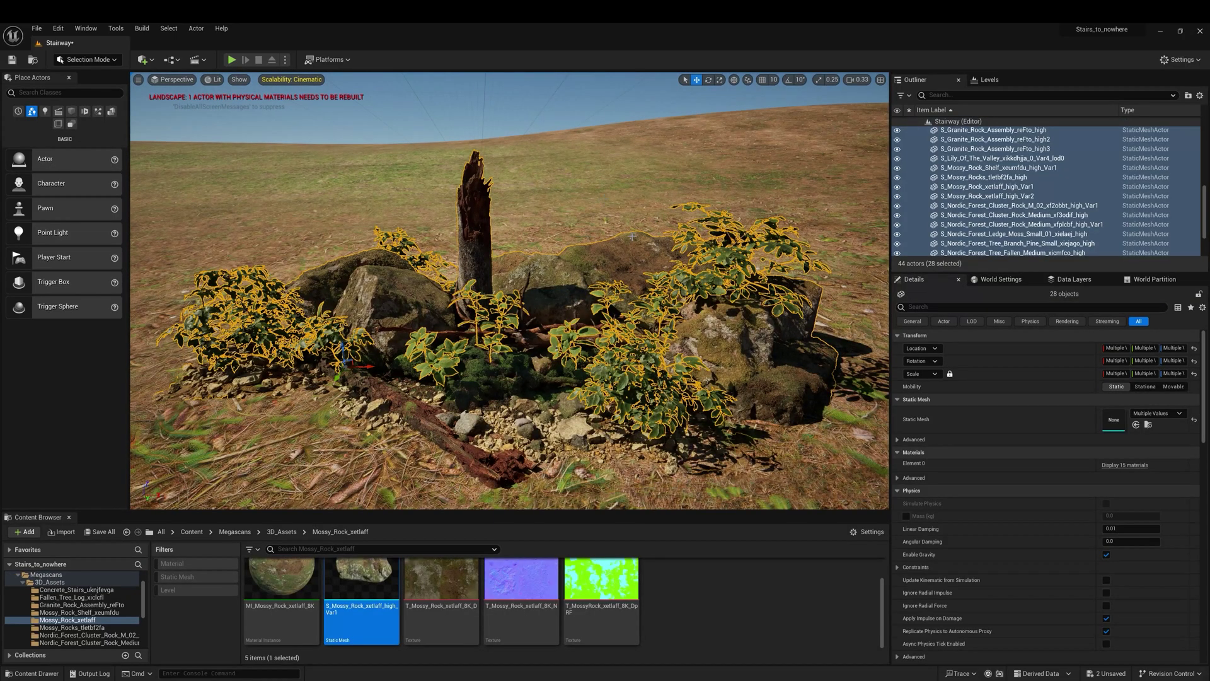
Convert the selected rocks, plants and logs into a packed level actor with the Center Min Z pivot type.
right_click_drag(632, 237, 626, 286)
key("g")
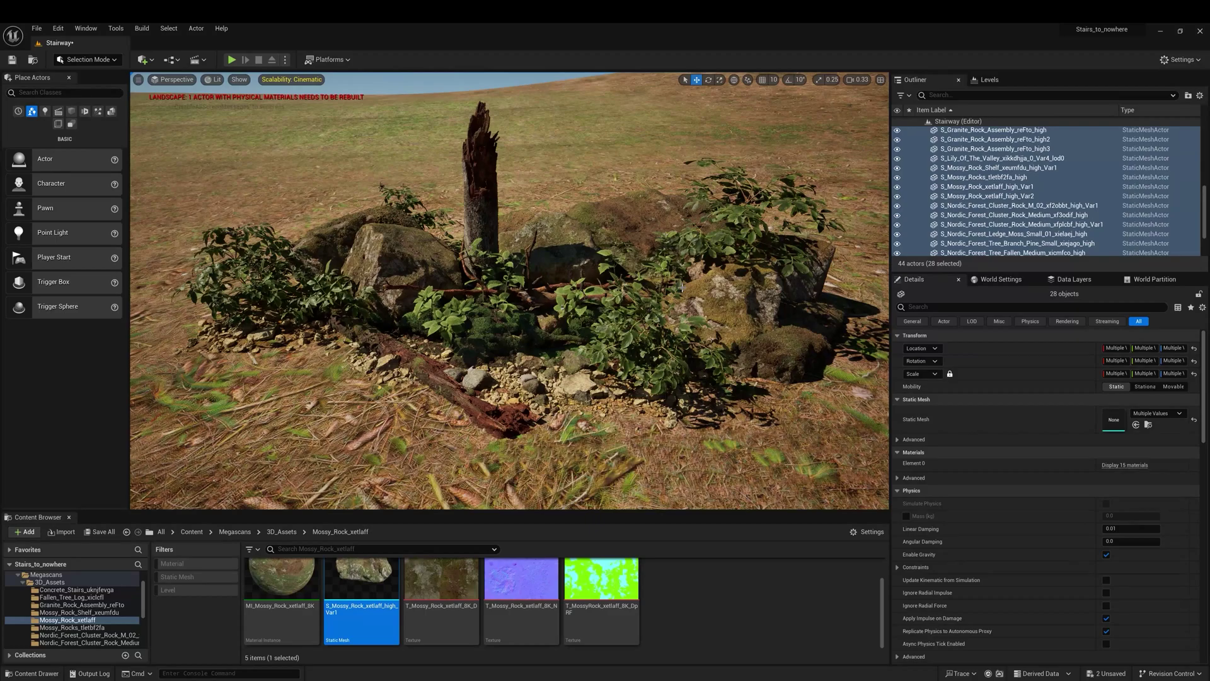
right_click(545, 265)
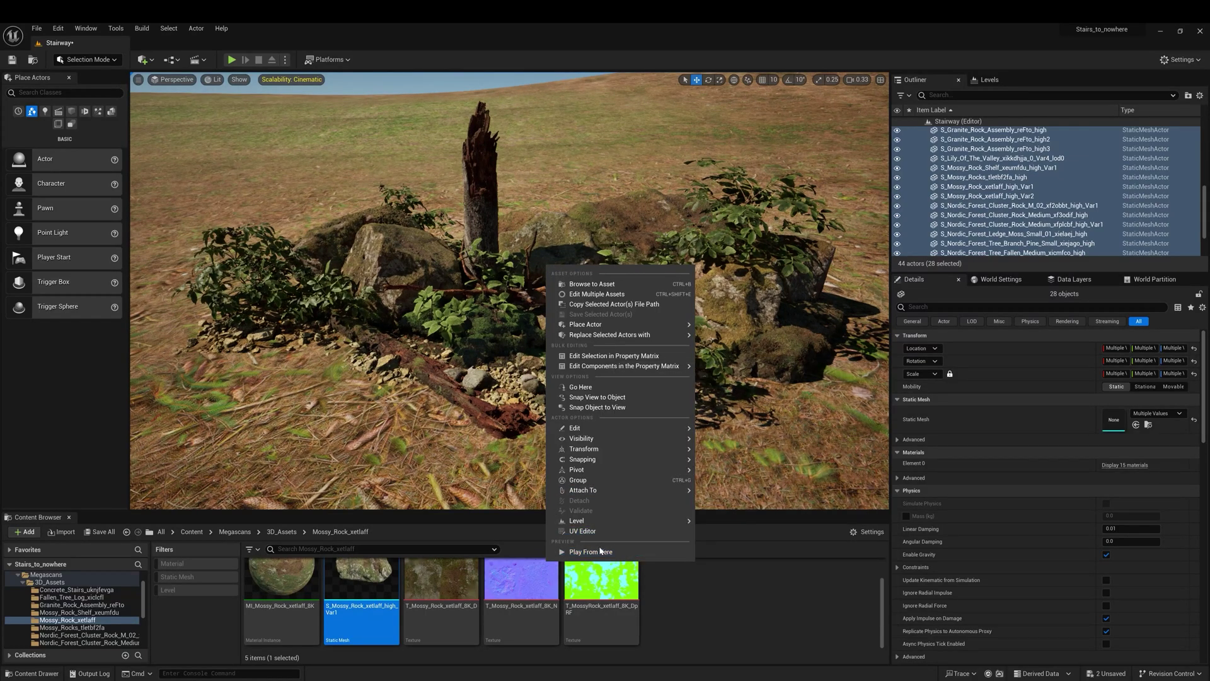
mouse_move(617, 521)
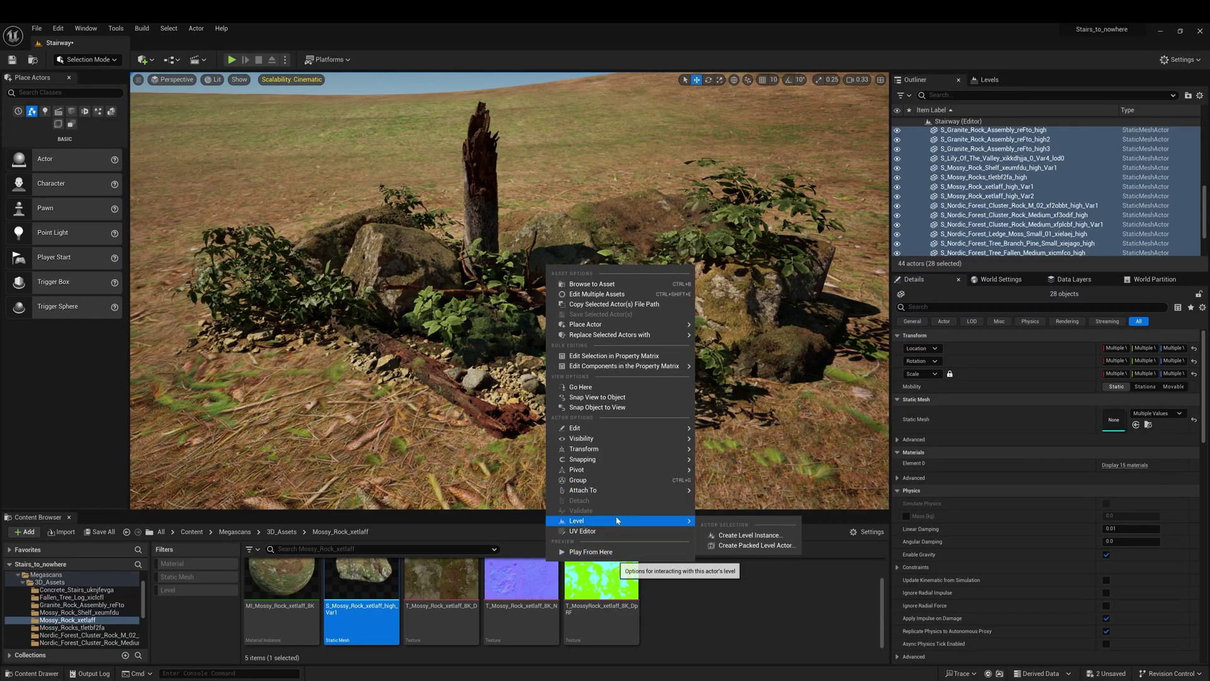
left_click(736, 547)
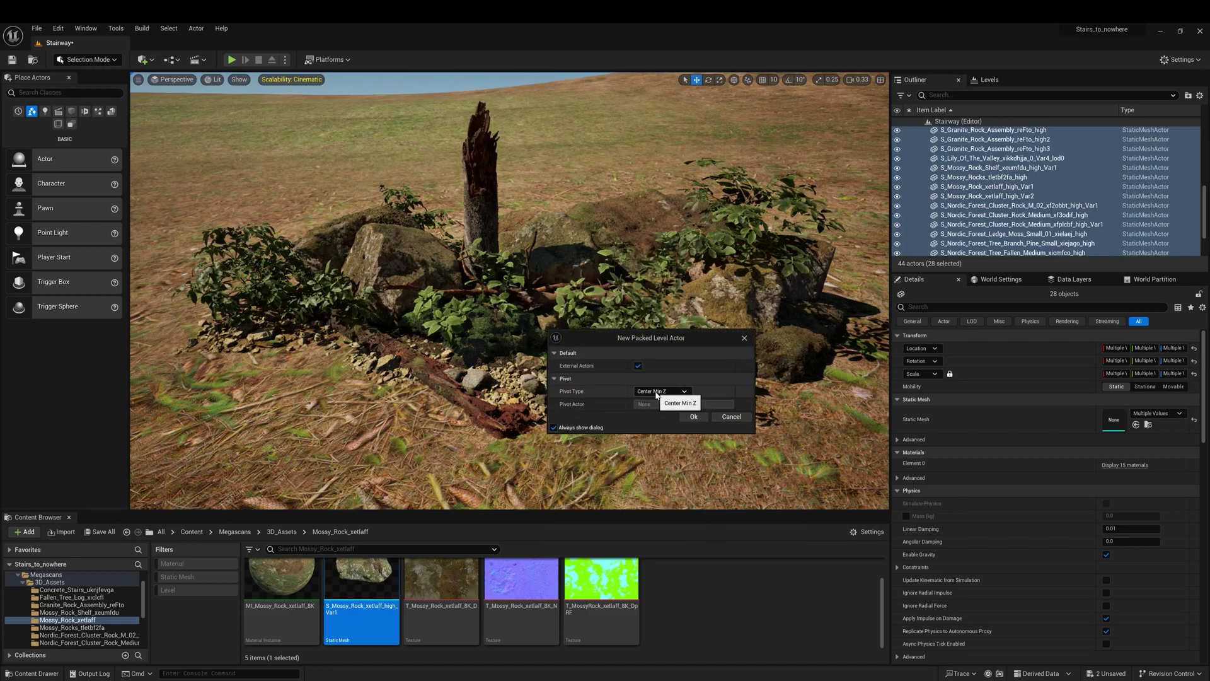
left_click(695, 418)
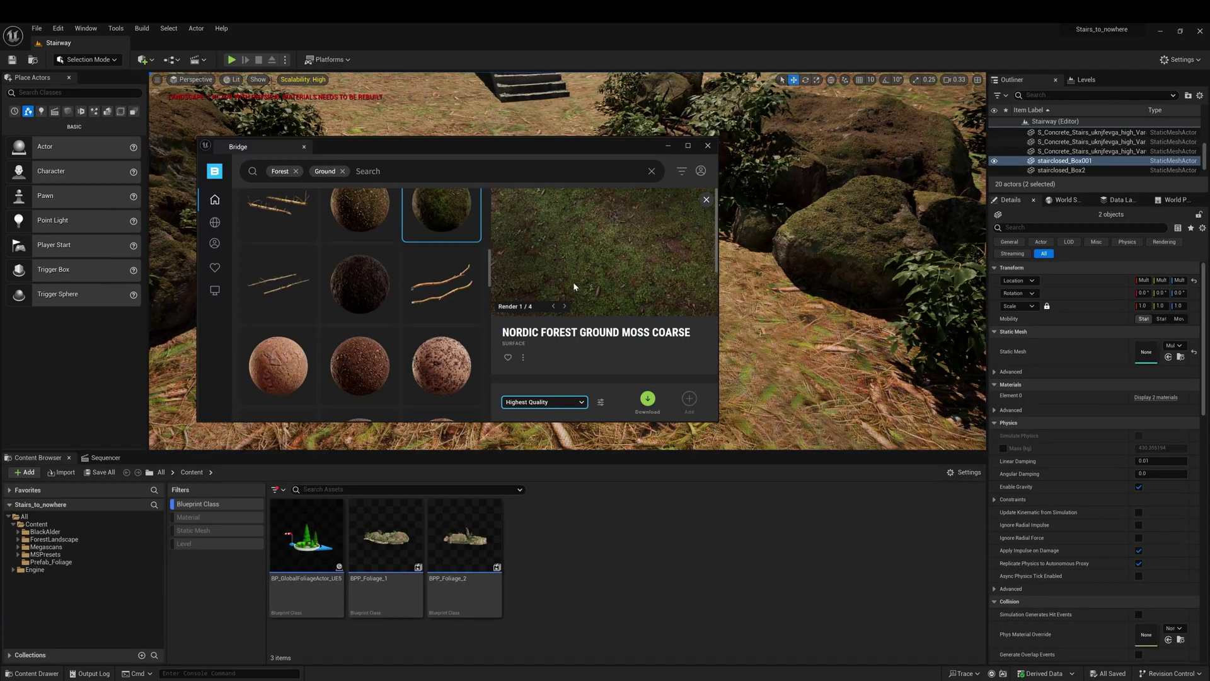
Add the Nordic Forest Ground Moss Coarse surface from Bridge to the project and assign its material instance as the Landscape Material.
left_click(689, 400)
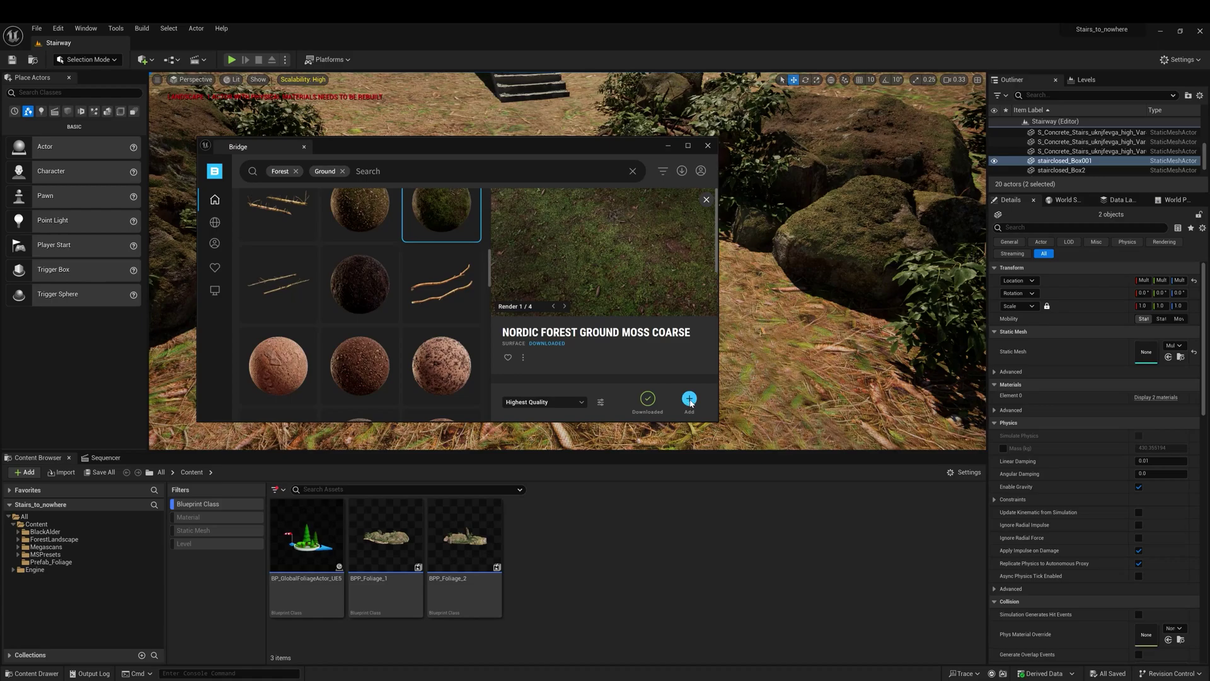
left_click(668, 145)
left_click(216, 504)
left_click(630, 353)
scroll(1097, 479, "down", 3)
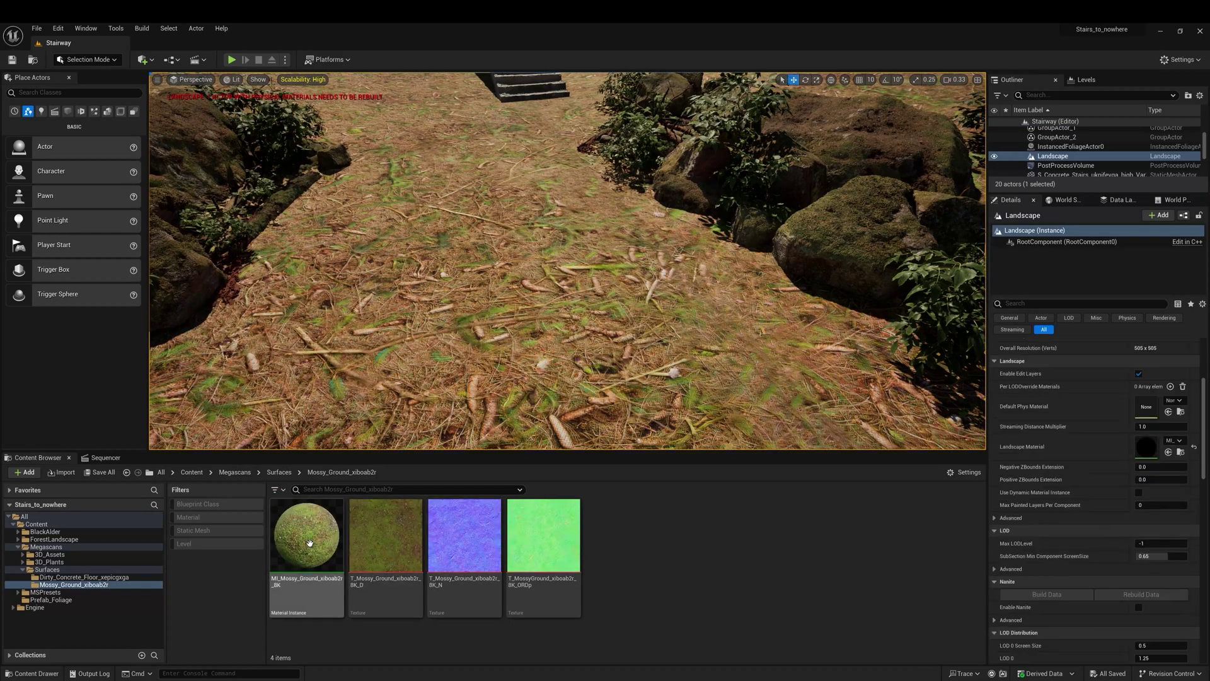
left_click_drag(308, 541, 1148, 447)
Open the mossy ground material instance and set Tiling X and Tiling Y to 0.2.
double_click(308, 541)
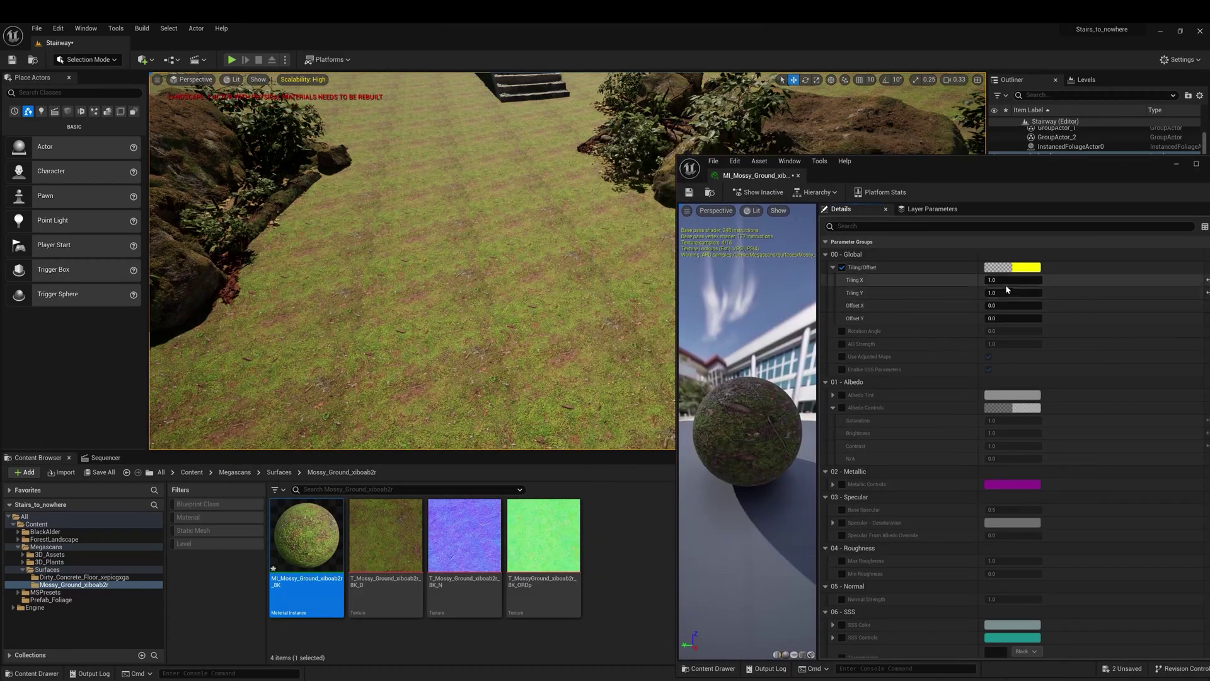
left_click(1005, 281)
type("0.2")
left_click(1008, 293)
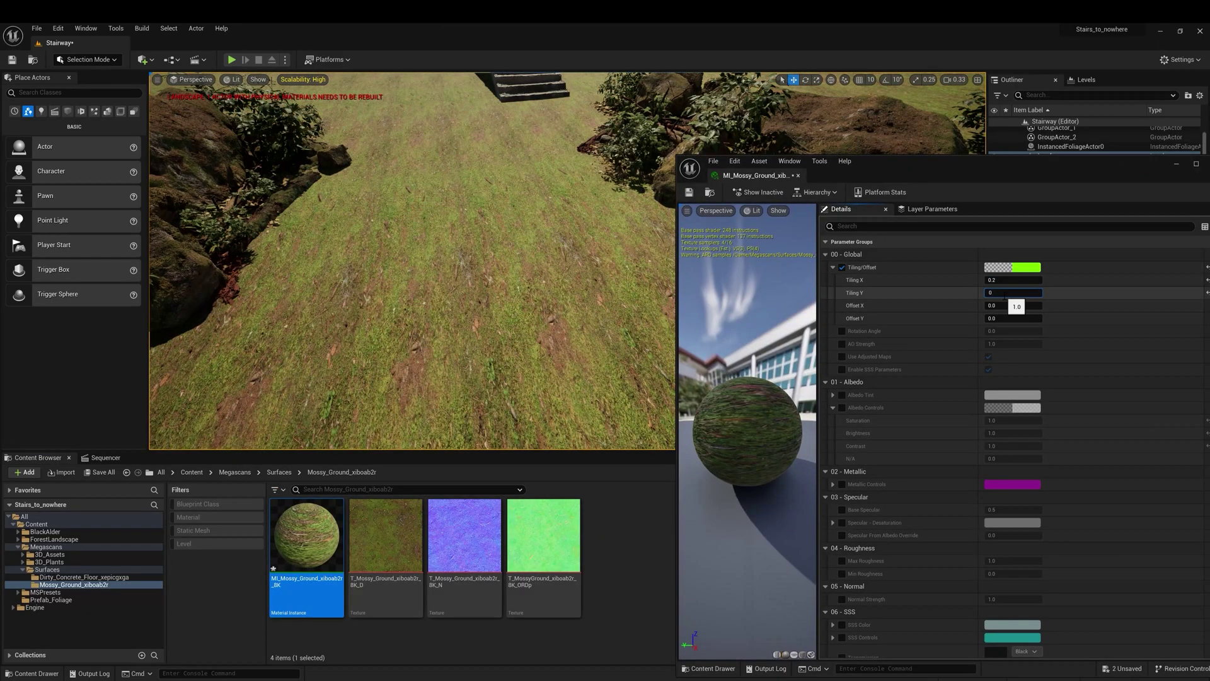
type("0.2")
key("Return")
mouse_move(441, 284)
right_mouse_down()
mouse_move(441, 208)
mouse_move(441, 283)
mouse_move(504, 259)
mouse_move(441, 284)
mouse_move(441, 321)
mouse_move(441, 265)
right_mouse_up()
Set the mossy ground material's Tiling X and Tiling Y to 0.1 and close its editor.
left_click(1000, 280)
type("0.1")
left_click(998, 293)
type("0.1")
key("Return")
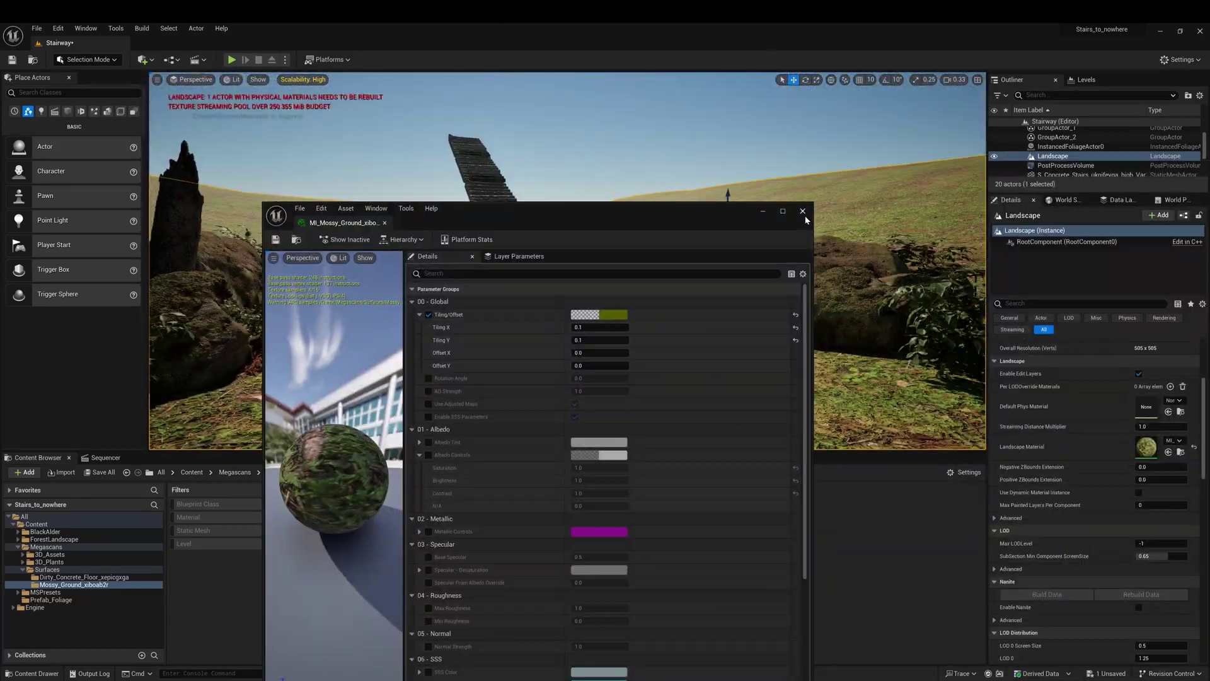
left_click(803, 210)
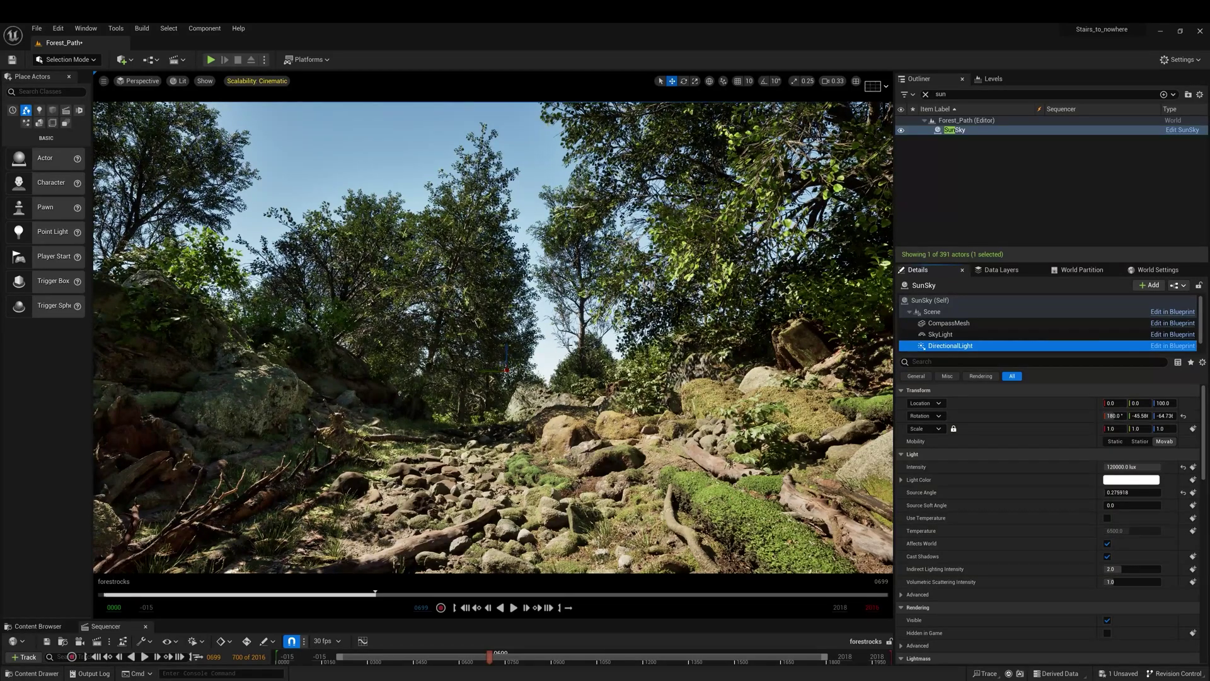
Consult the Sunny 16 rule reference images and the clear sky background row of the tabulated exposure values.
mouse_move(897, 679)
left_click(948, 640)
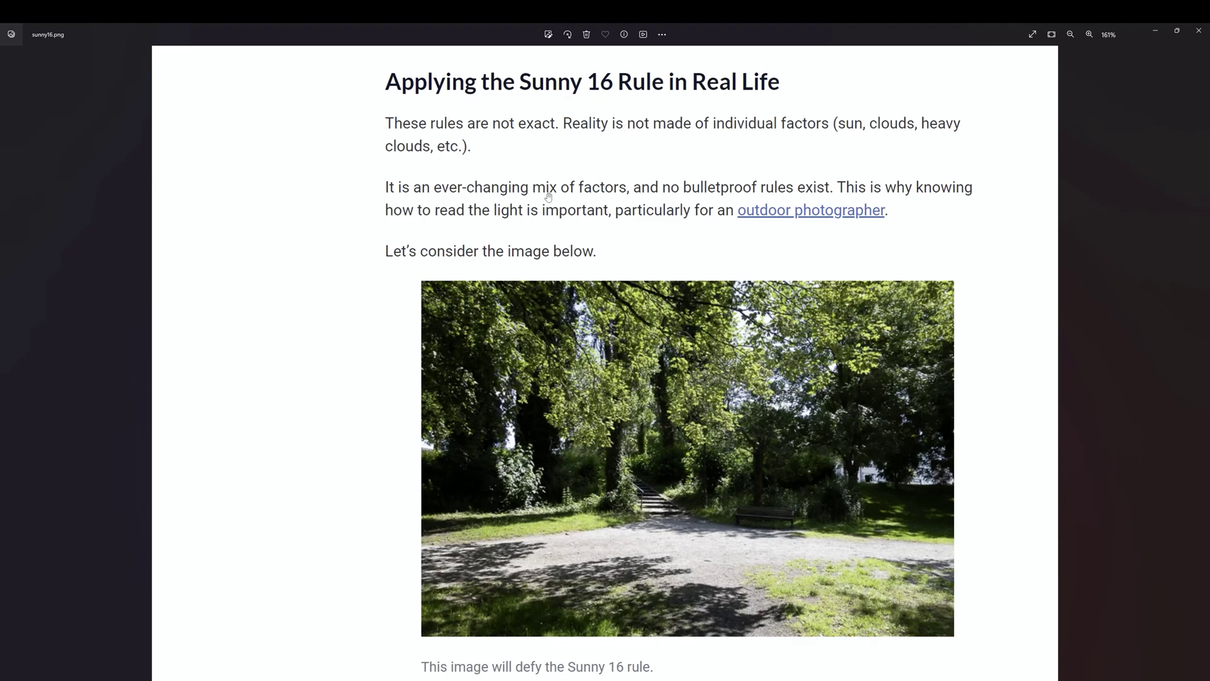
key("Right")
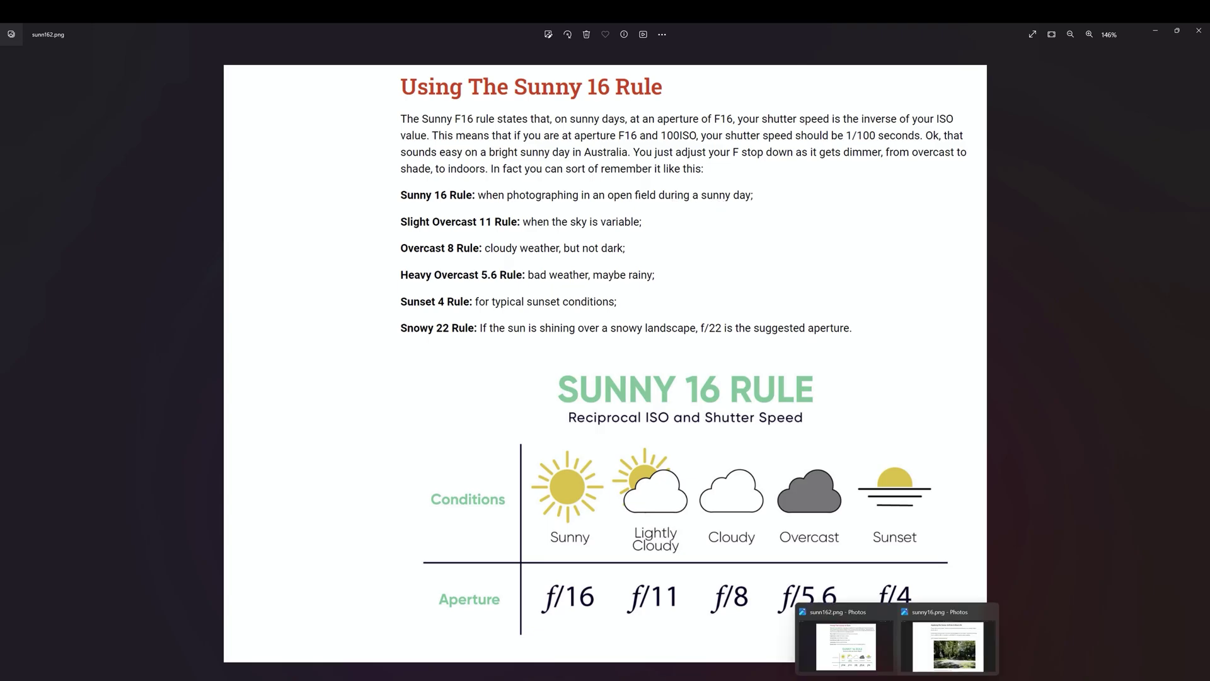
left_click(220, 677)
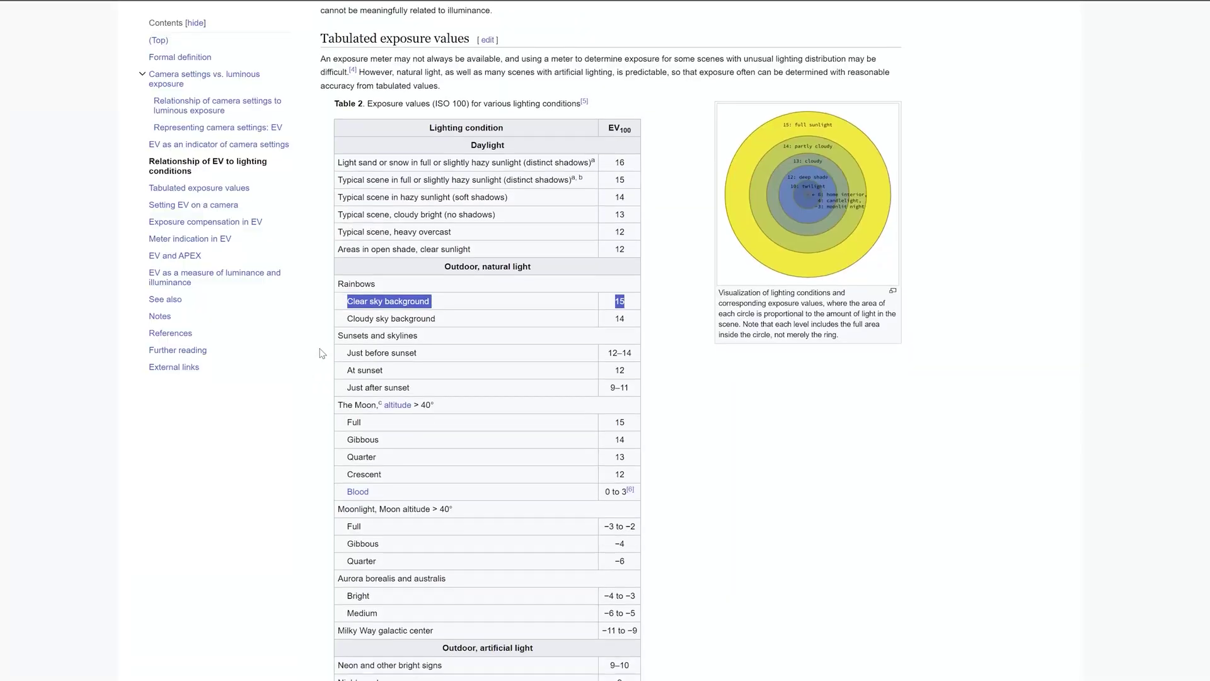
scroll(661, 338, "down", 1)
left_click(370, 268)
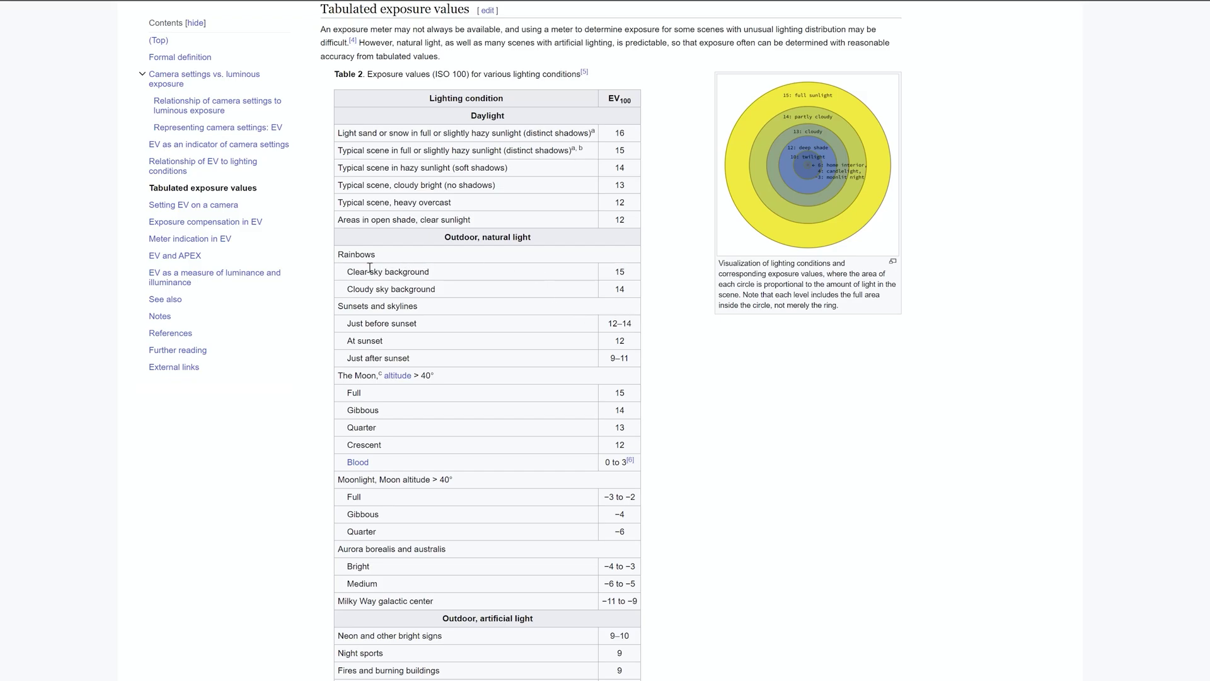
left_click_drag(381, 269, 473, 275)
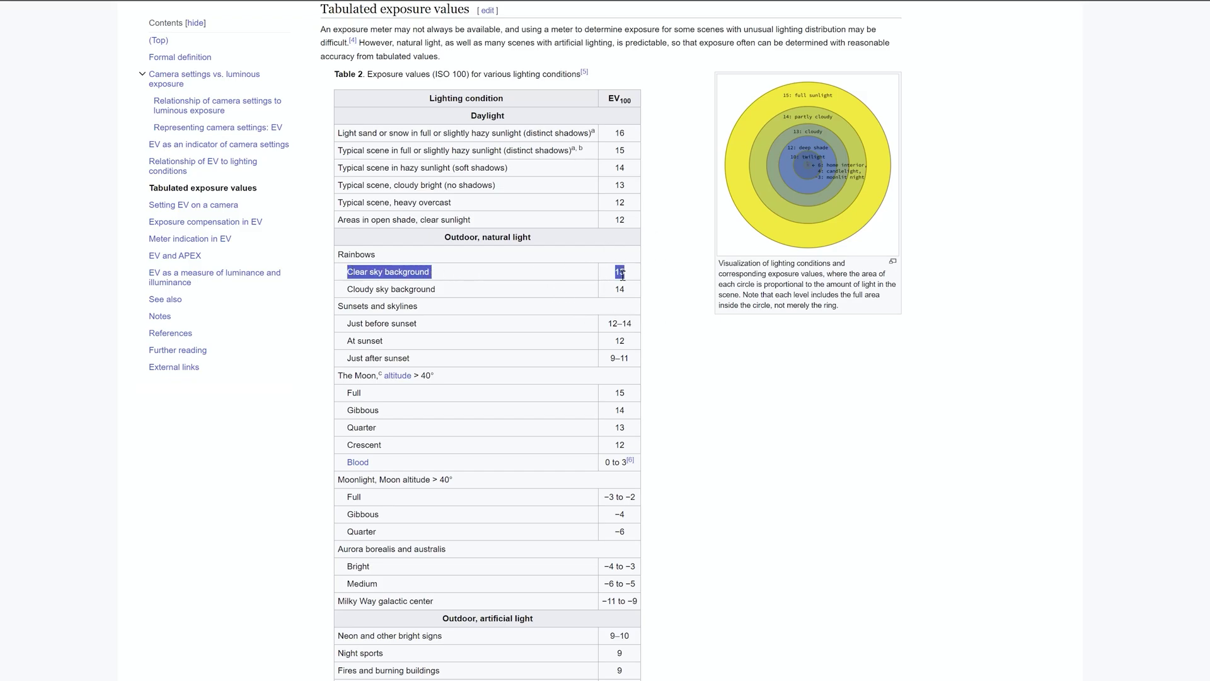
left_click(815, 181)
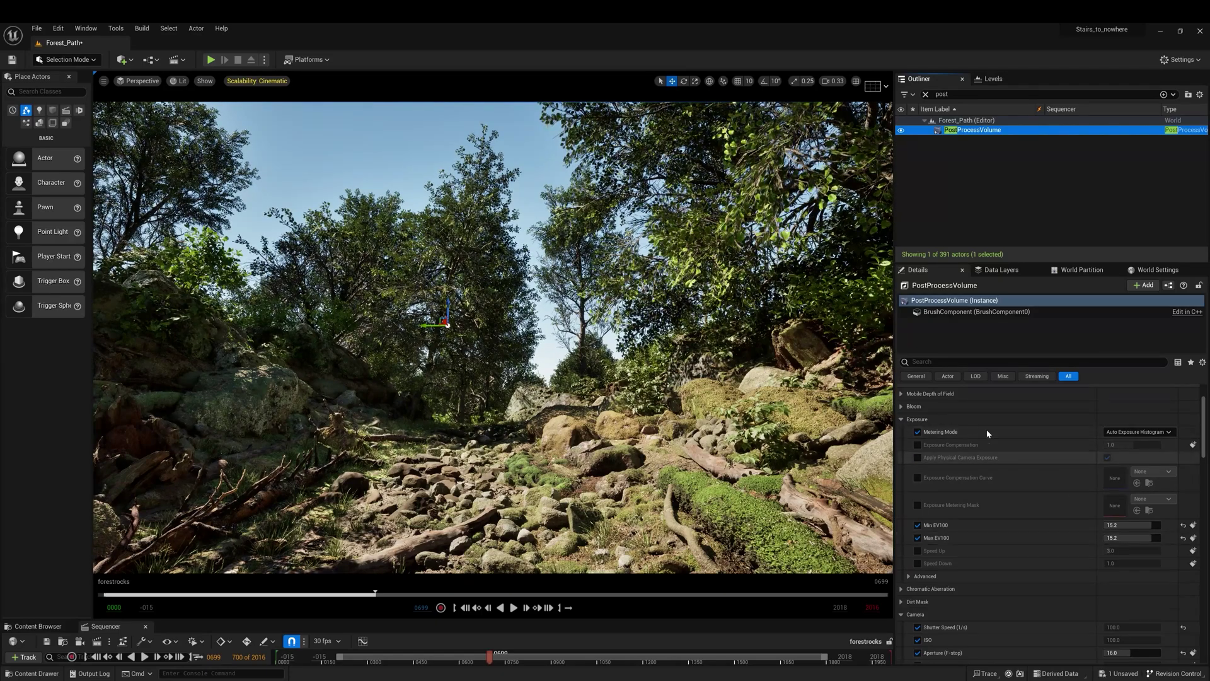
Set the post process volume's exposure Metering Mode to Manual.
left_click(1138, 431)
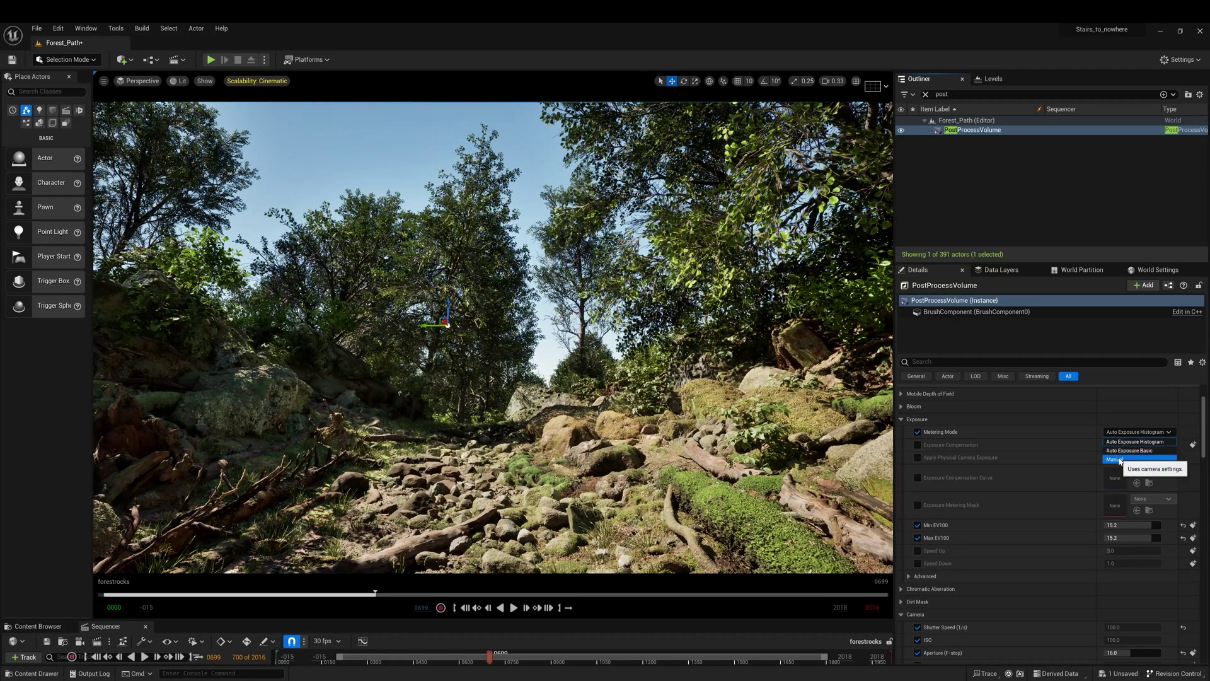
left_click(1115, 460)
scroll(1001, 523, "down", 4)
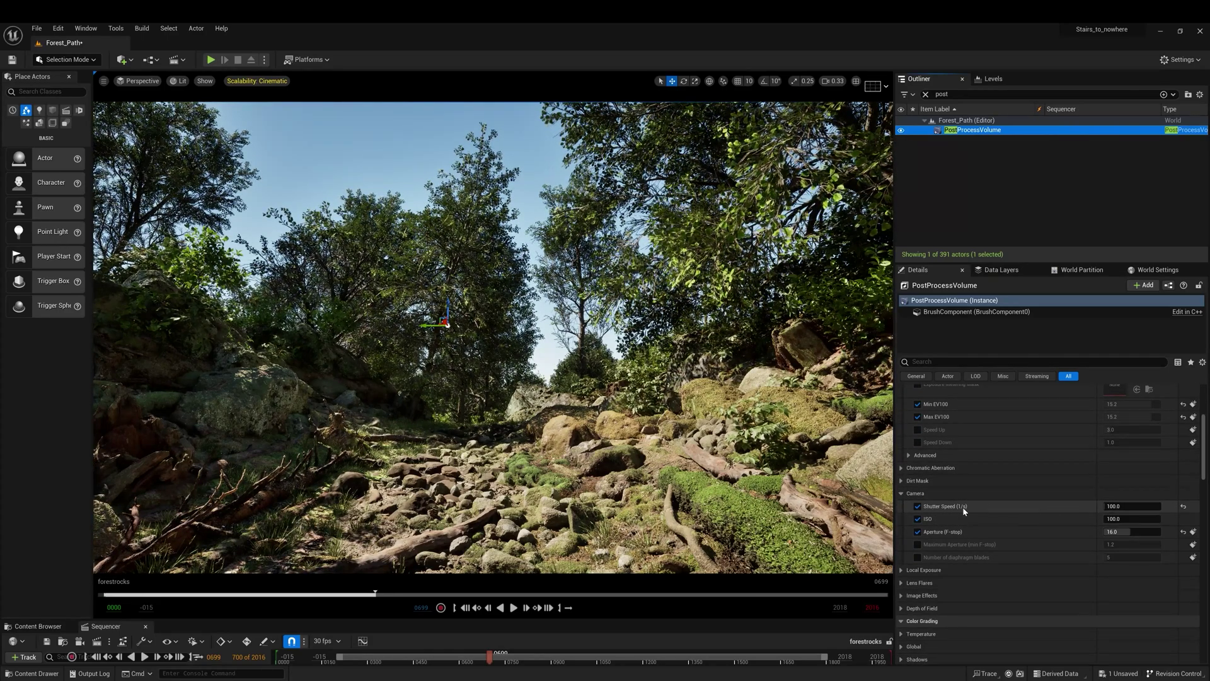
Switch the post process volume's Shutter Speed, ISO and Aperture overrides off and back on to compare the exposure.
left_click(917, 507)
left_click(917, 519)
left_click(918, 531)
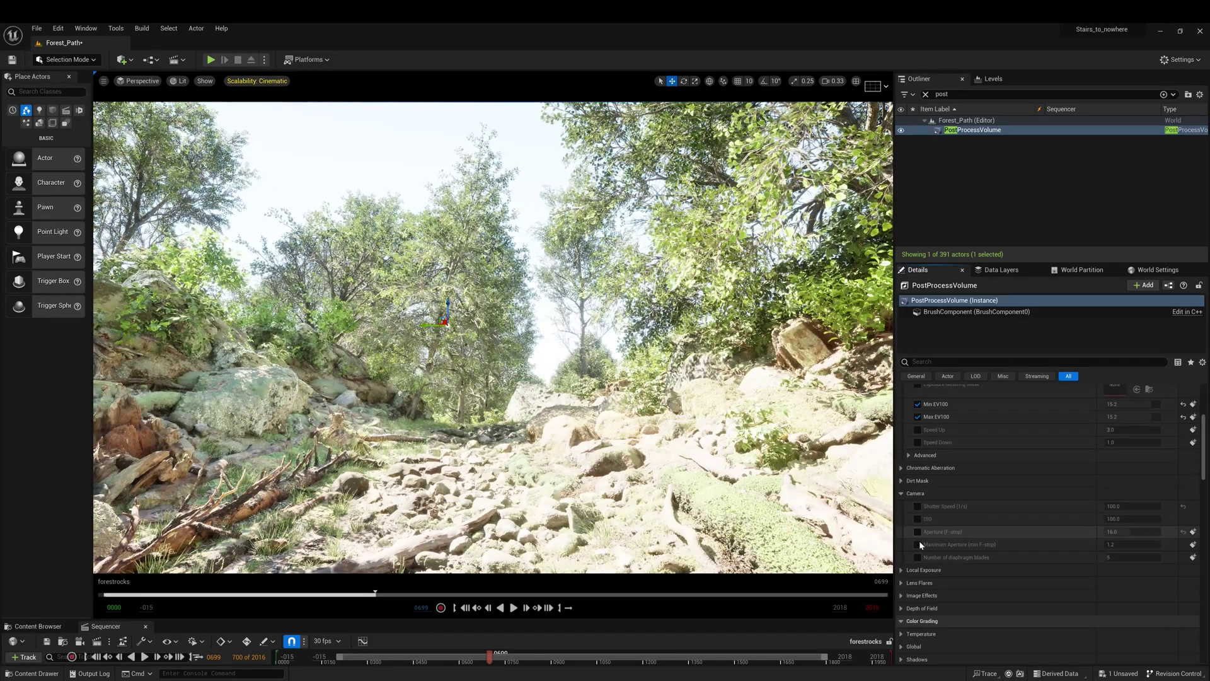
left_click(917, 506)
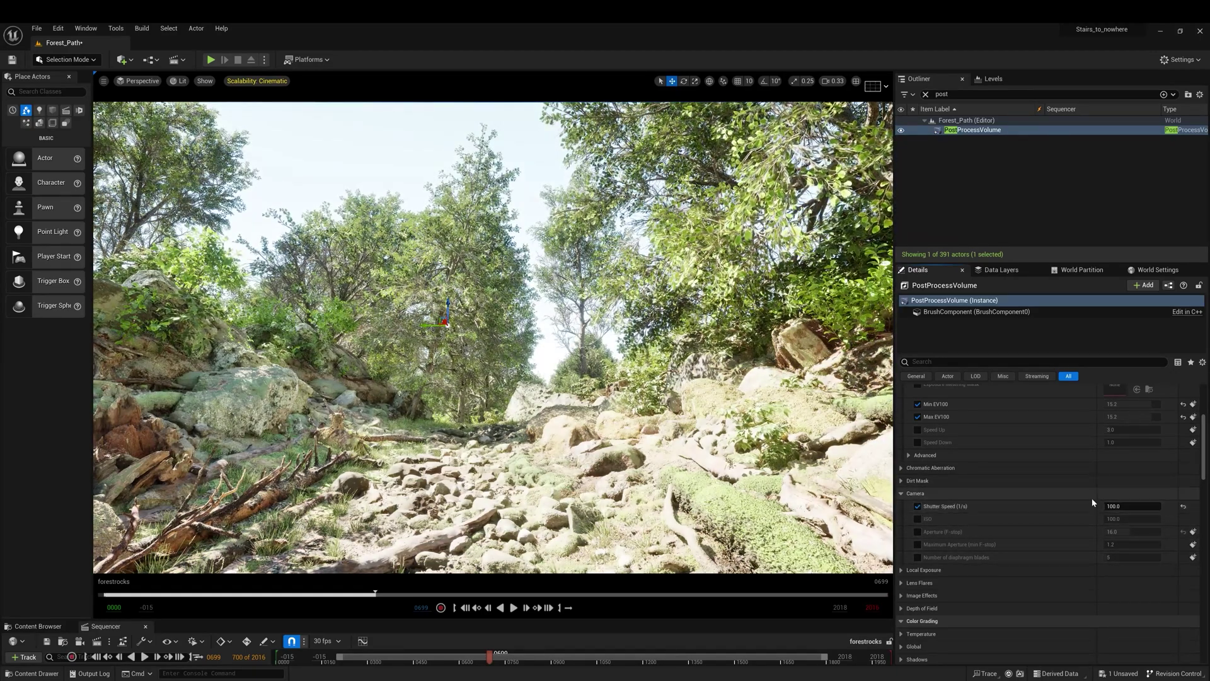
left_click(918, 519)
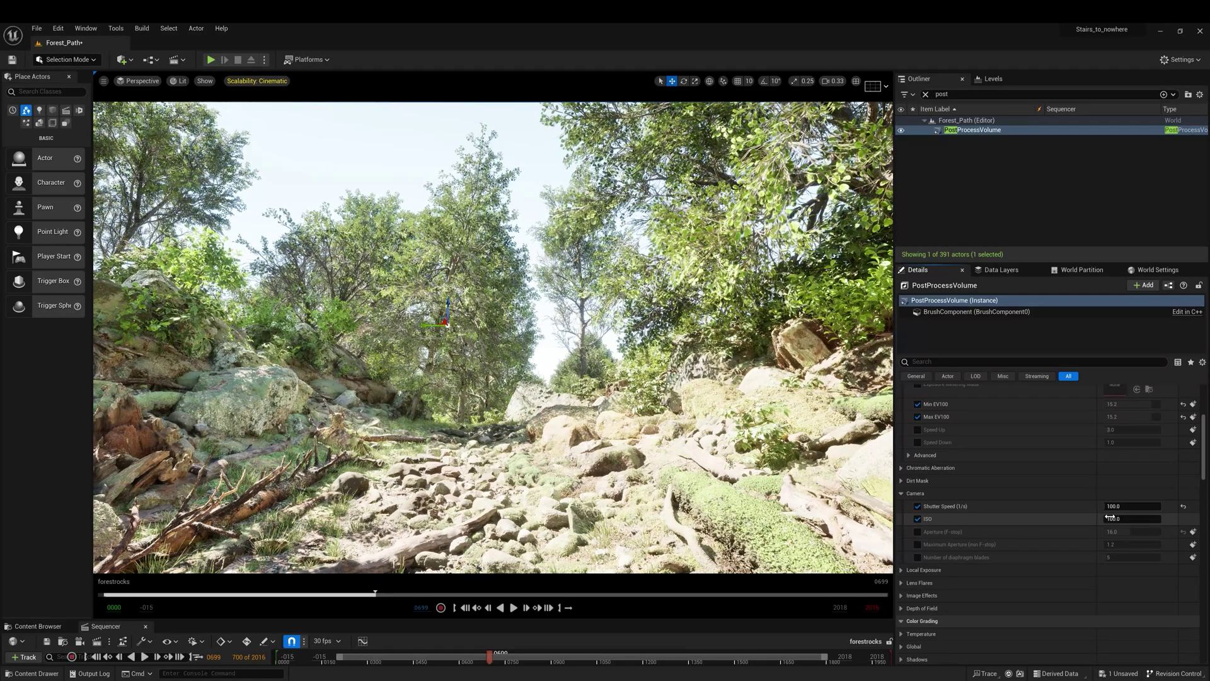
left_click(917, 532)
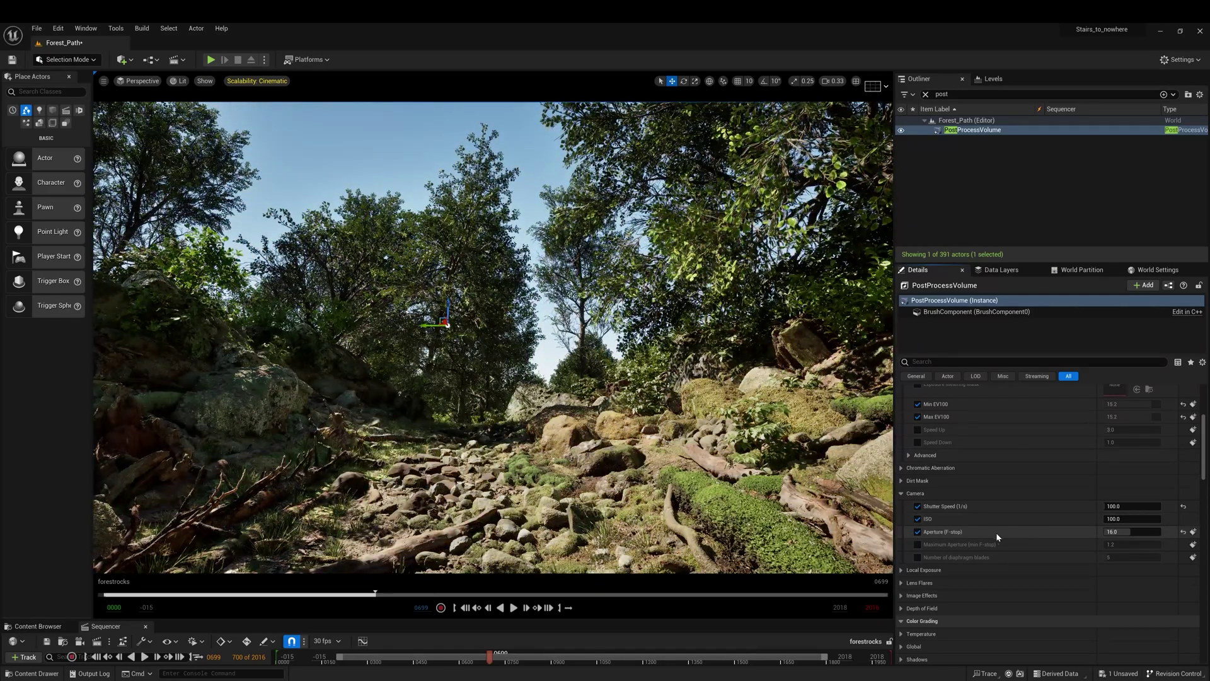
Switch the exposure Metering Mode to Auto Exposure Histogram and back to Manual for comparison.
scroll(994, 523, "up", 6)
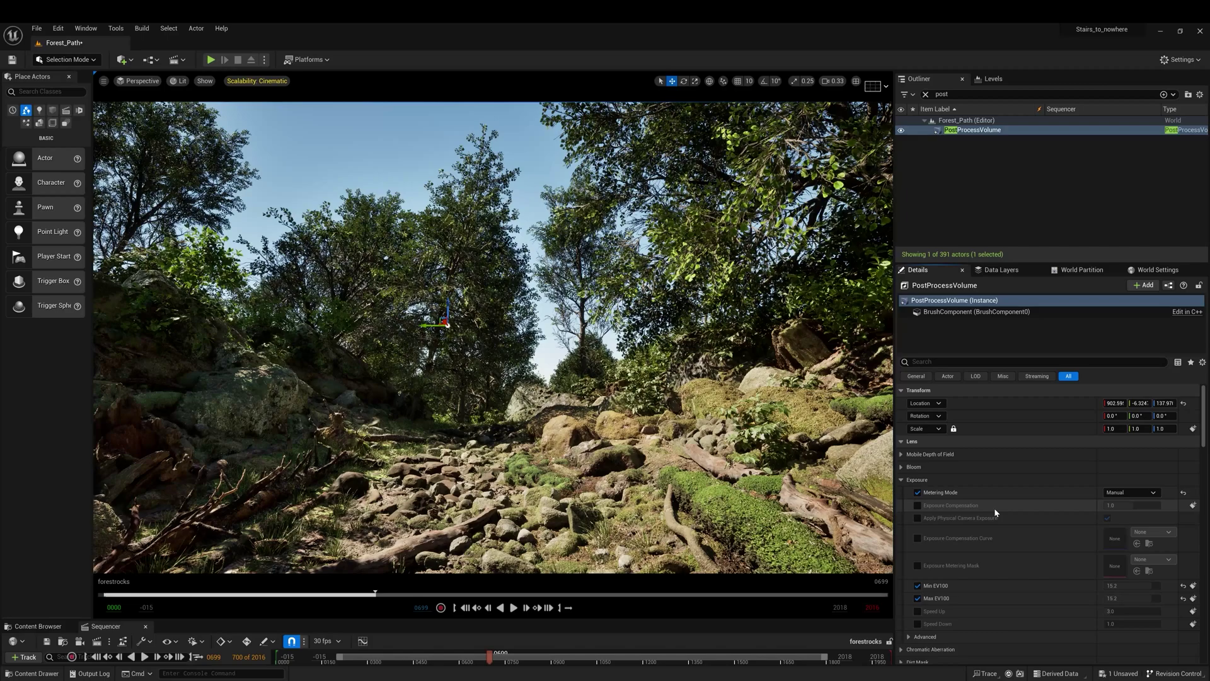
left_click(1120, 492)
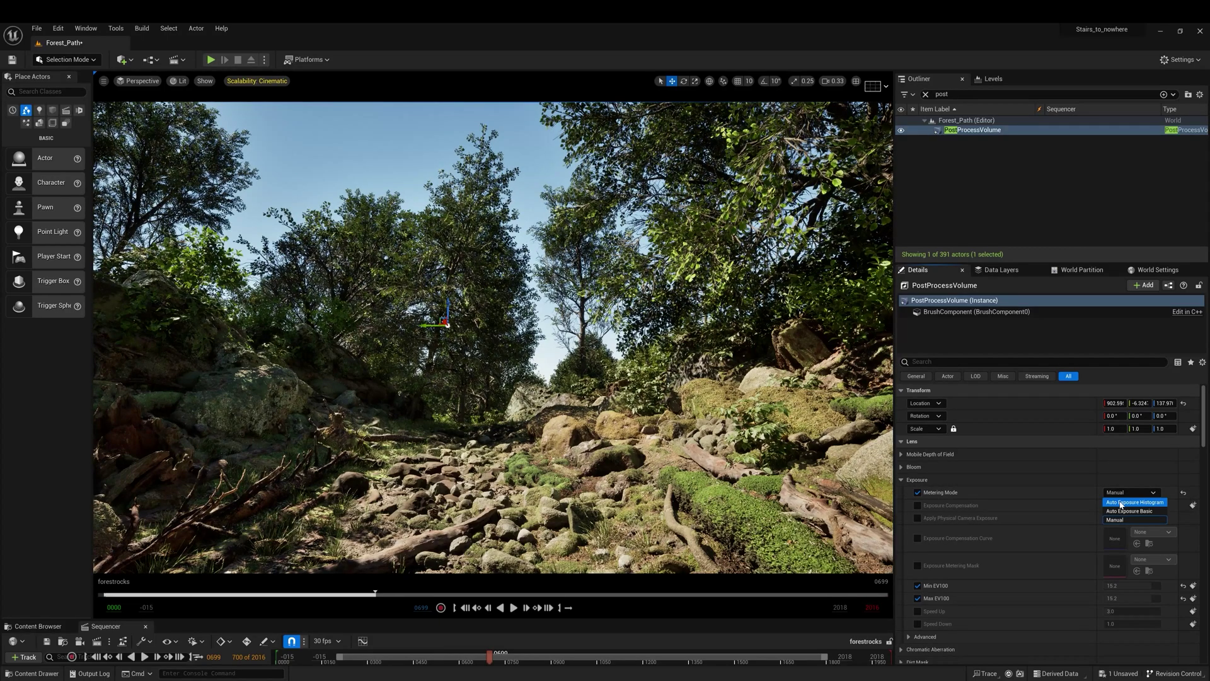
left_click(1120, 502)
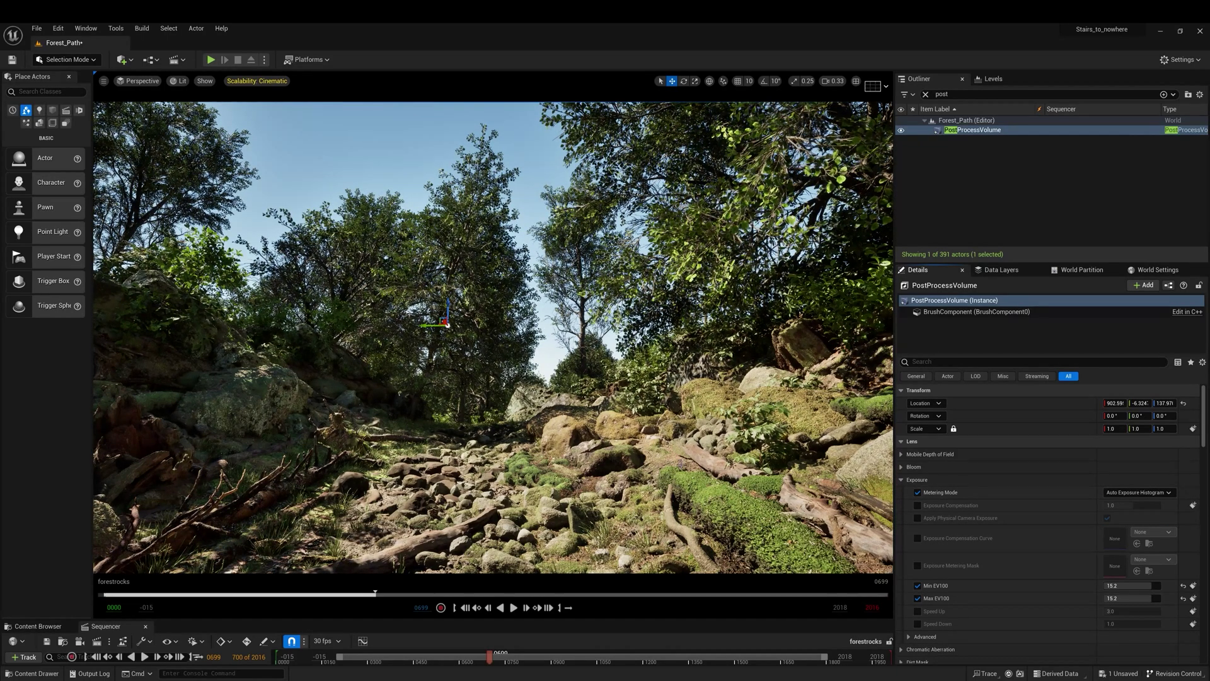
left_click(1134, 492)
left_click(1120, 520)
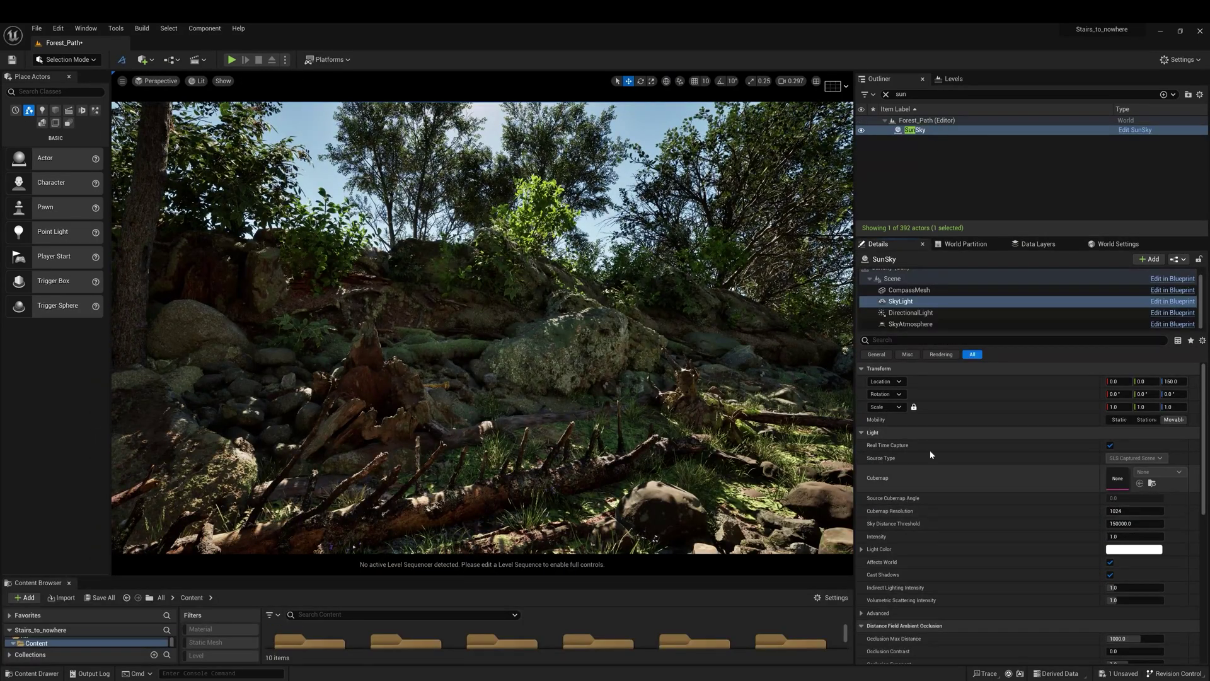
Set the SunSky's SkyLight intensity to 0, then reset it to its default.
left_click(892, 303)
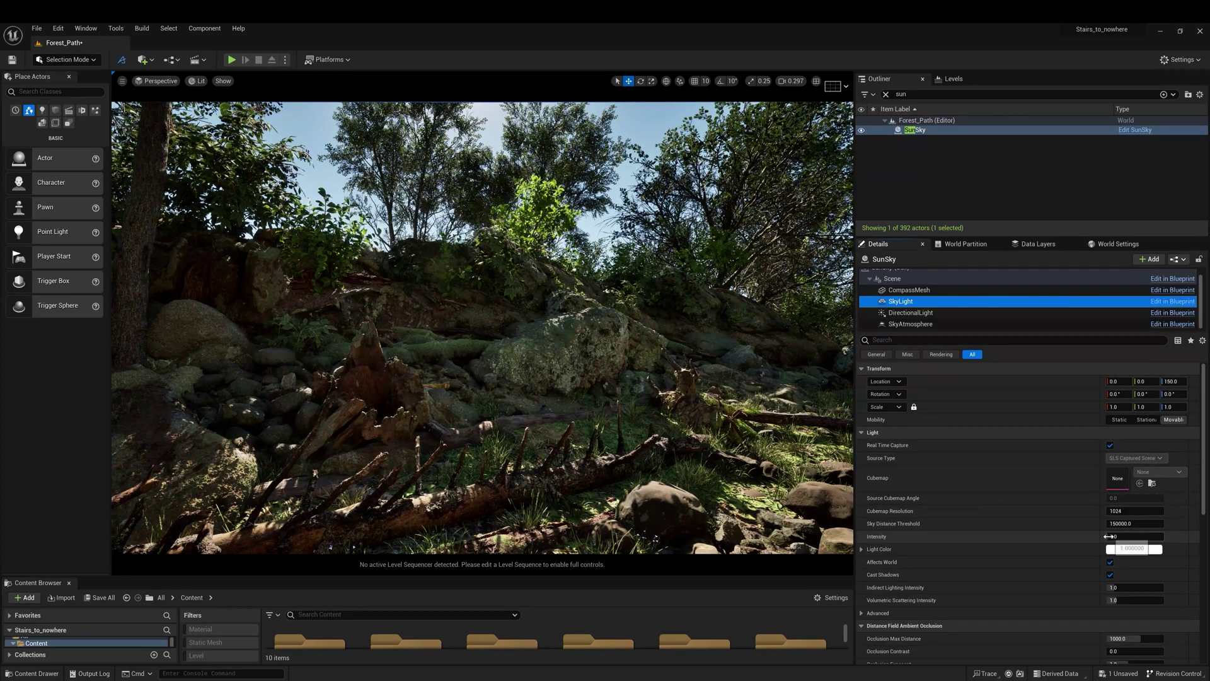
left_click(1109, 536)
type("0")
key("Return")
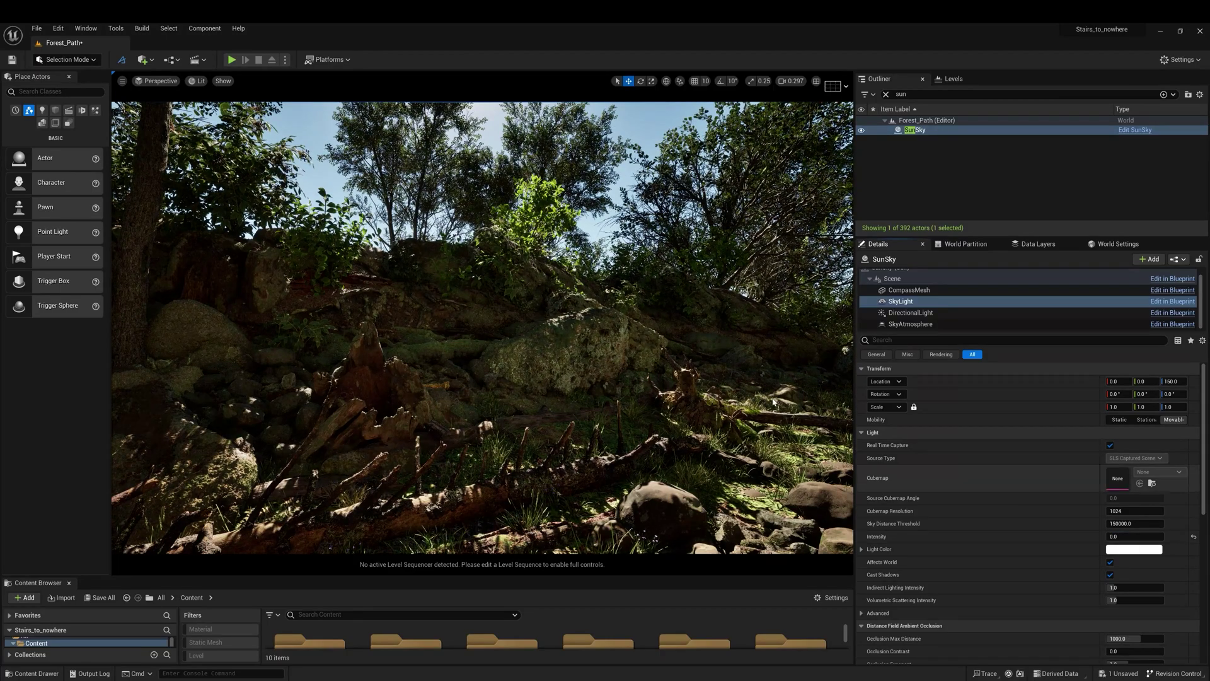
left_click(1193, 537)
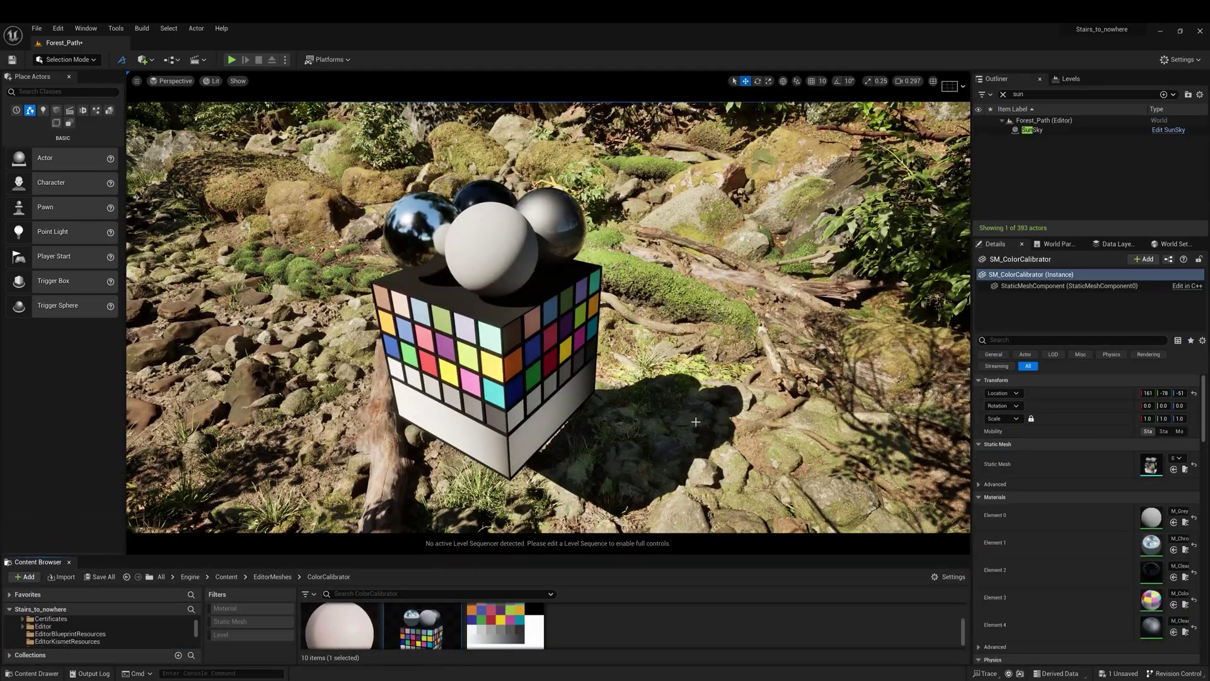
Assign the LUT texture from the Content folder as the post process volume's Color Grading LUT.
right_click_drag(695, 422, 403, 390)
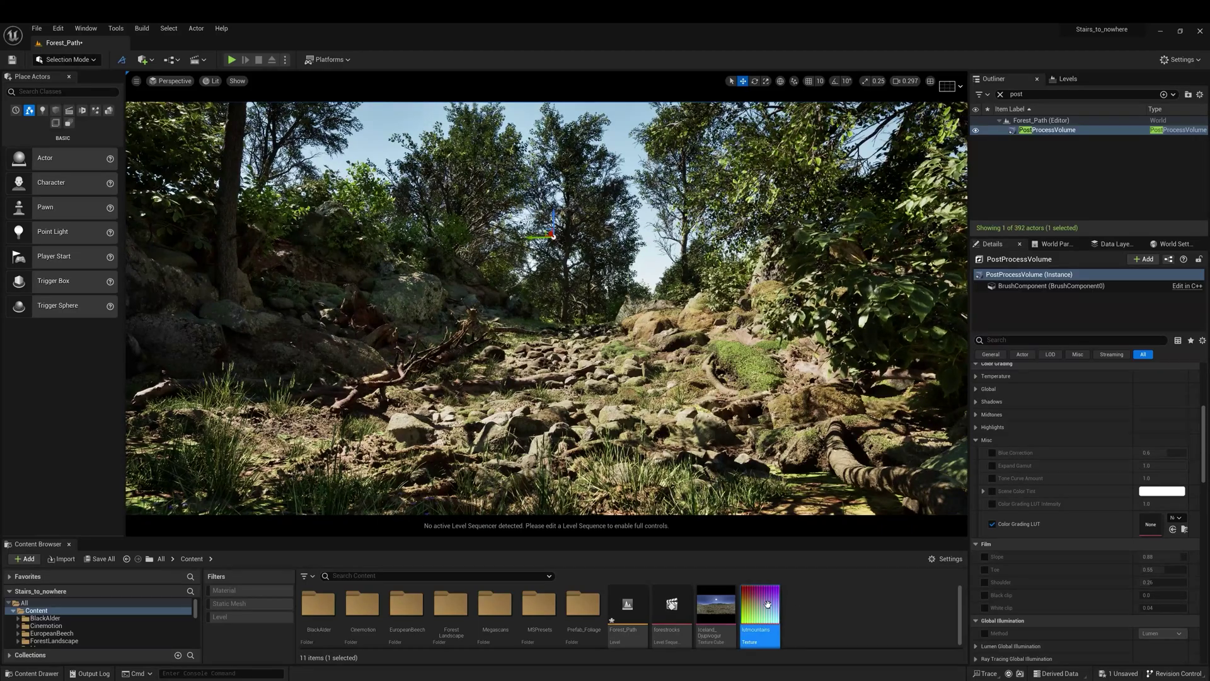
left_click_drag(760, 606, 1142, 532)
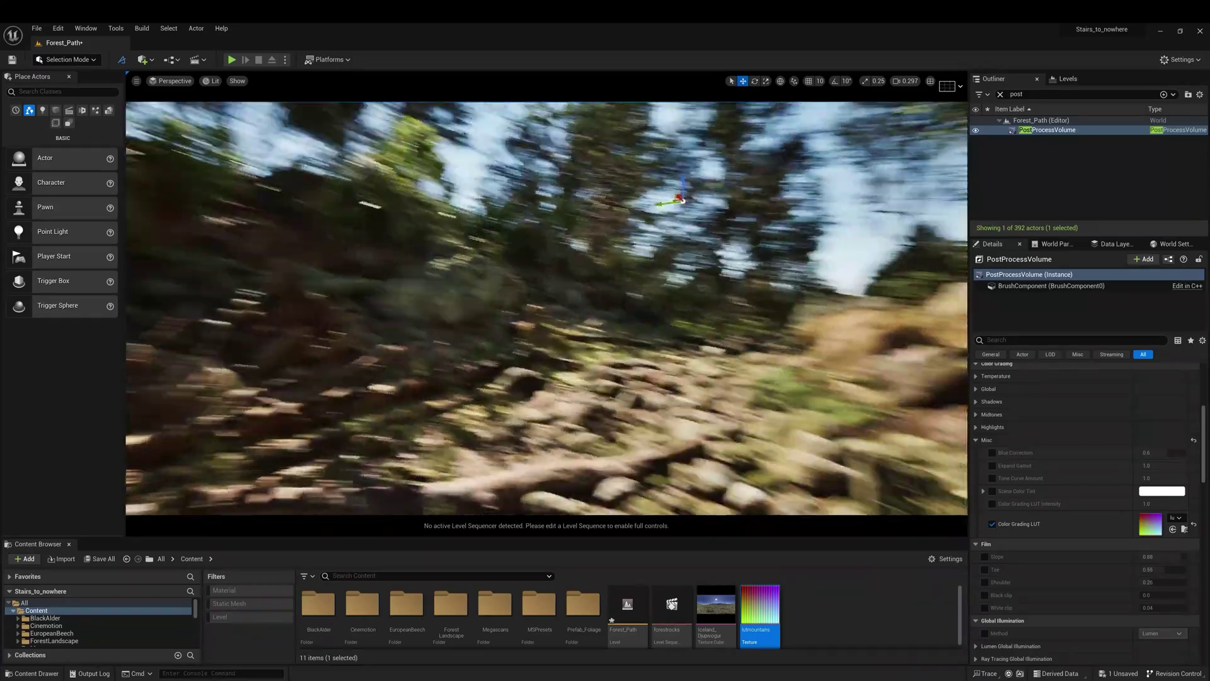
right_click_drag(546, 307, 569, 311)
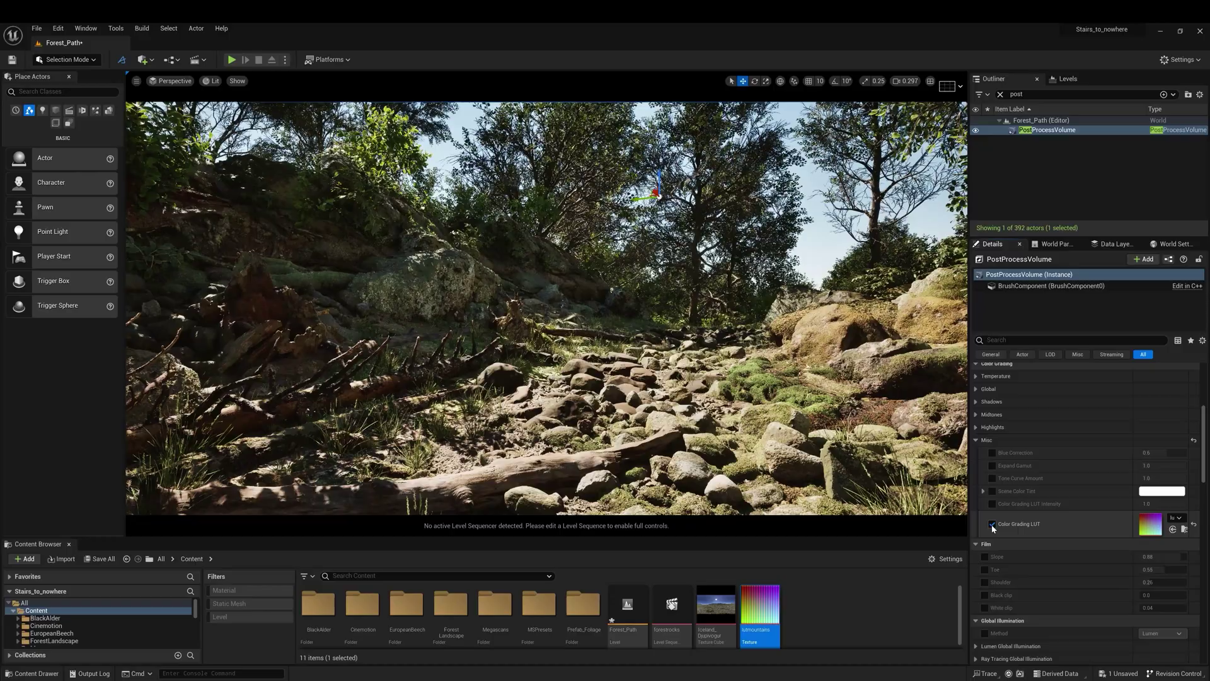
Toggle the Color Grading LUT override off and on to compare its effect on the forest scene.
left_click(992, 524)
left_click(992, 524)
mouse_move(546, 308)
right_mouse_down()
mouse_move(693, 315)
mouse_move(731, 334)
mouse_move(512, 294)
mouse_move(467, 107)
mouse_move(536, 278)
mouse_move(479, 189)
mouse_move(428, 177)
mouse_move(492, 454)
mouse_move(536, 501)
mouse_move(543, 289)
right_mouse_up()
key("s")
key("w")
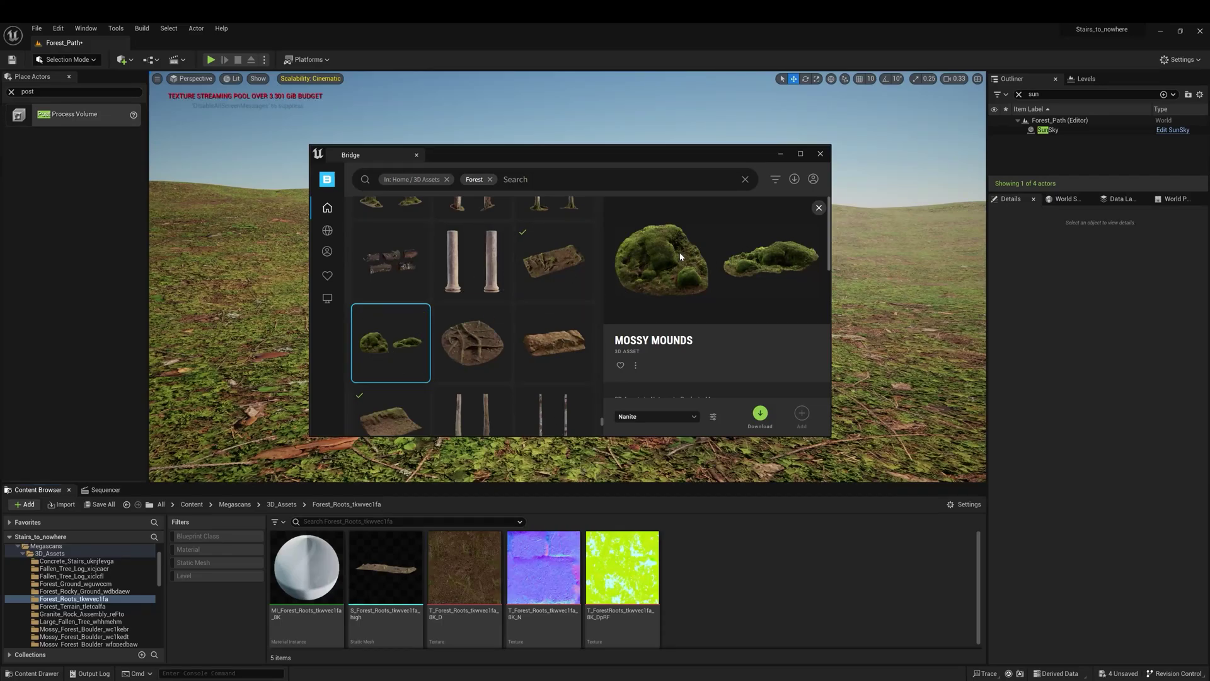
Choose Nanite as the download quality for the Mossy Mounds asset in Bridge.
left_click(635, 418)
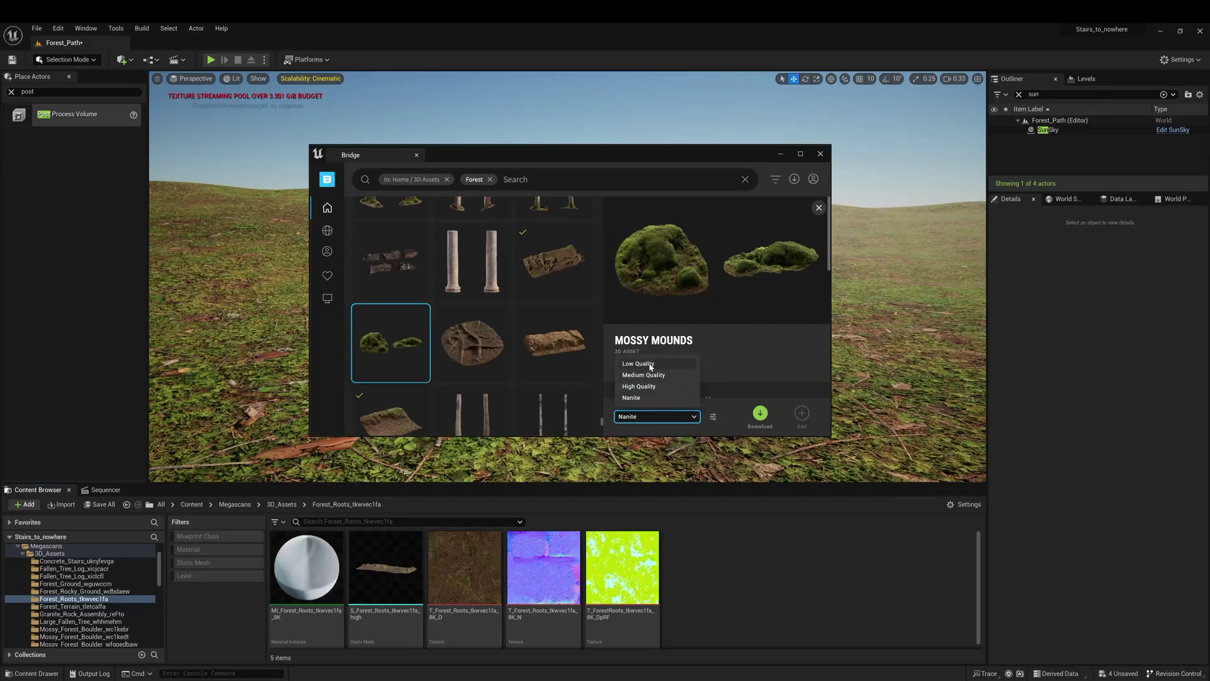
left_click(633, 398)
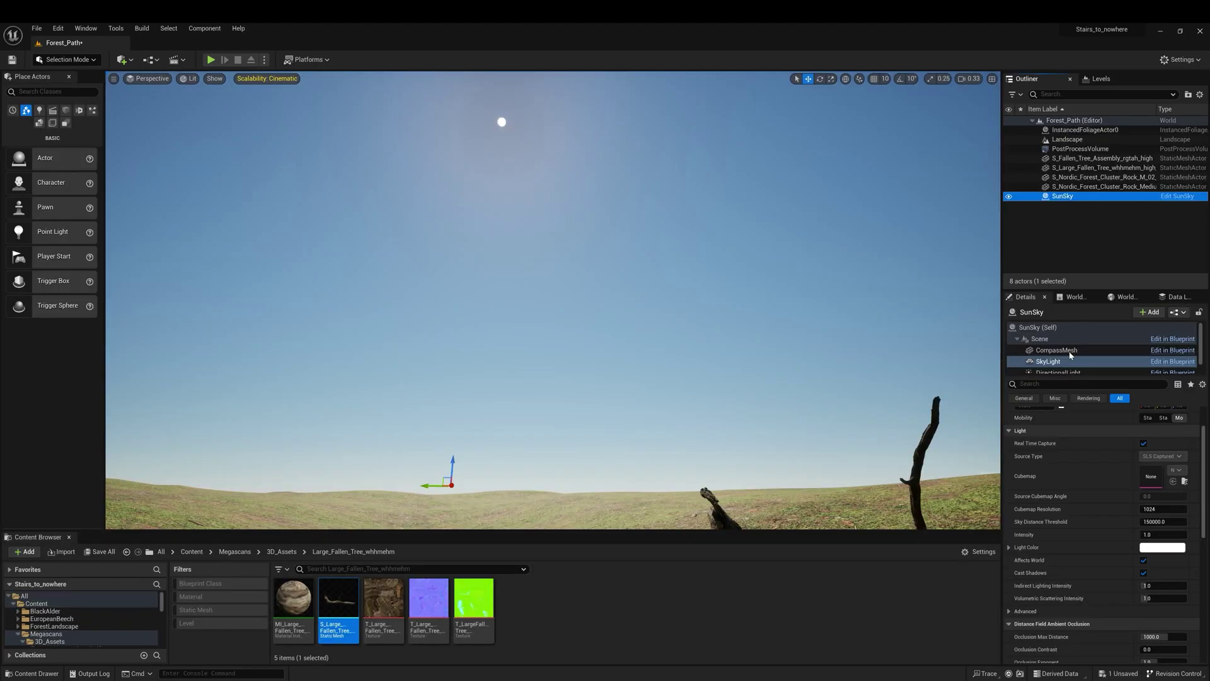
Experiment with the SunSky's SkyAtmosphere scattering values, undo the unwanted changes and leave the Mie Scattering Scale at 0.008125.
scroll(1113, 527, "up", 2)
scroll(1113, 527, "down", 2)
left_click_drag(1161, 494, 1160, 552)
key("ctrl+z")
key("ctrl+z")
key("ctrl+z")
scroll(1140, 573, "down", 2)
key("ctrl+z")
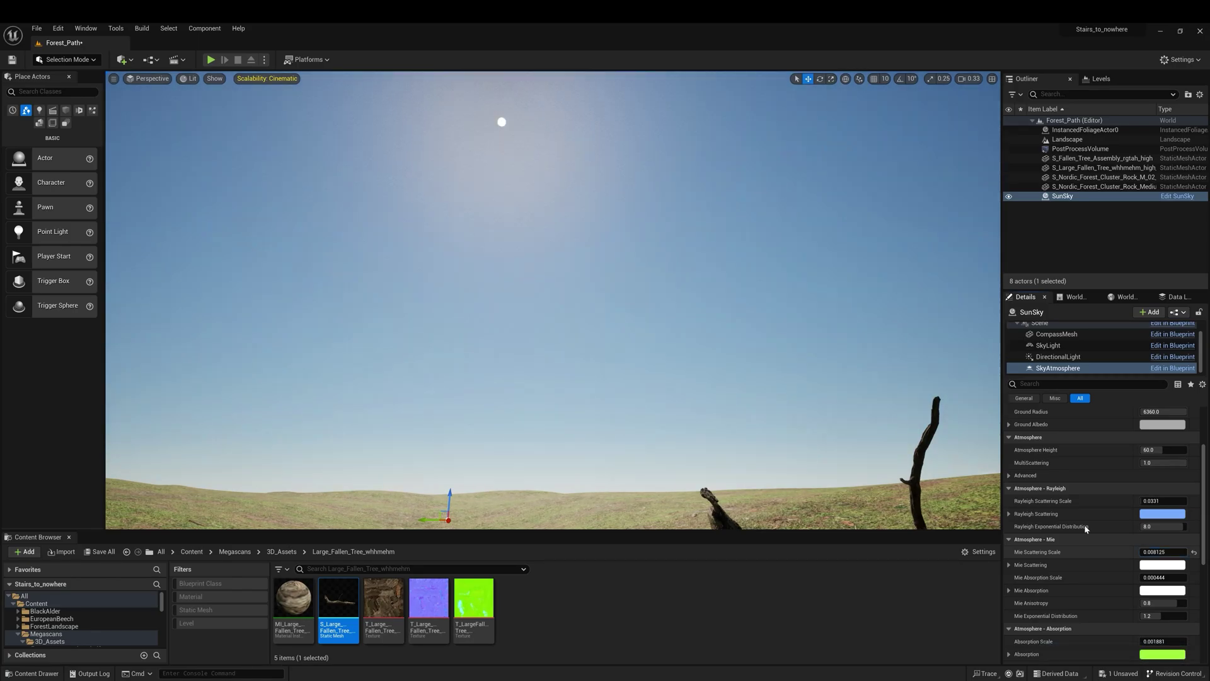
Try raising the SkyAtmosphere's Rayleigh Exponential Distribution to about 8.43 and undo the change.
right_click_drag(819, 409, 800, 362)
scroll(1137, 509, "down", 2)
left_click_drag(1164, 465, 1180, 465)
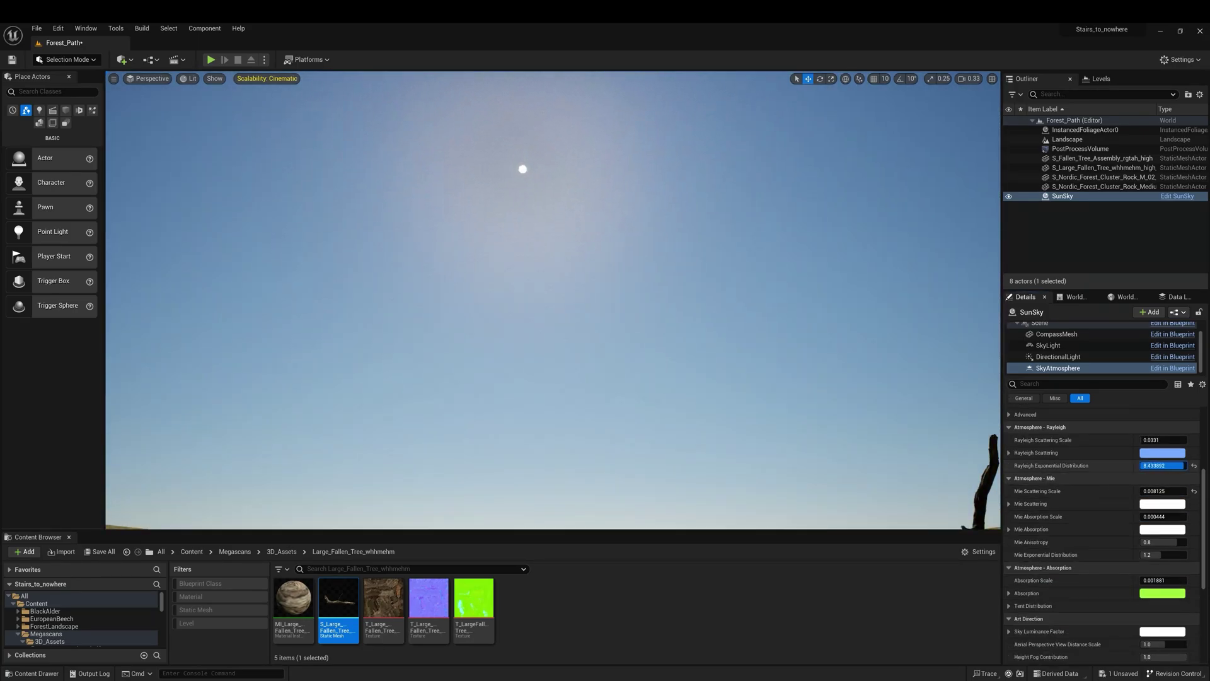
key("ctrl+z")
Raise the SkyAtmosphere's Mie Anisotropy to about 0.96.
left_click_drag(1162, 542, 1180, 542)
mouse_move(967, 464)
right_mouse_down()
mouse_move(1002, 495)
mouse_move(982, 455)
mouse_move(976, 463)
right_mouse_up()
right_click_drag(630, 303, 624, 304)
Raise the SkyAtmosphere's Mie Exponential Distribution to about 1.68.
scroll(1113, 539, "down", 3)
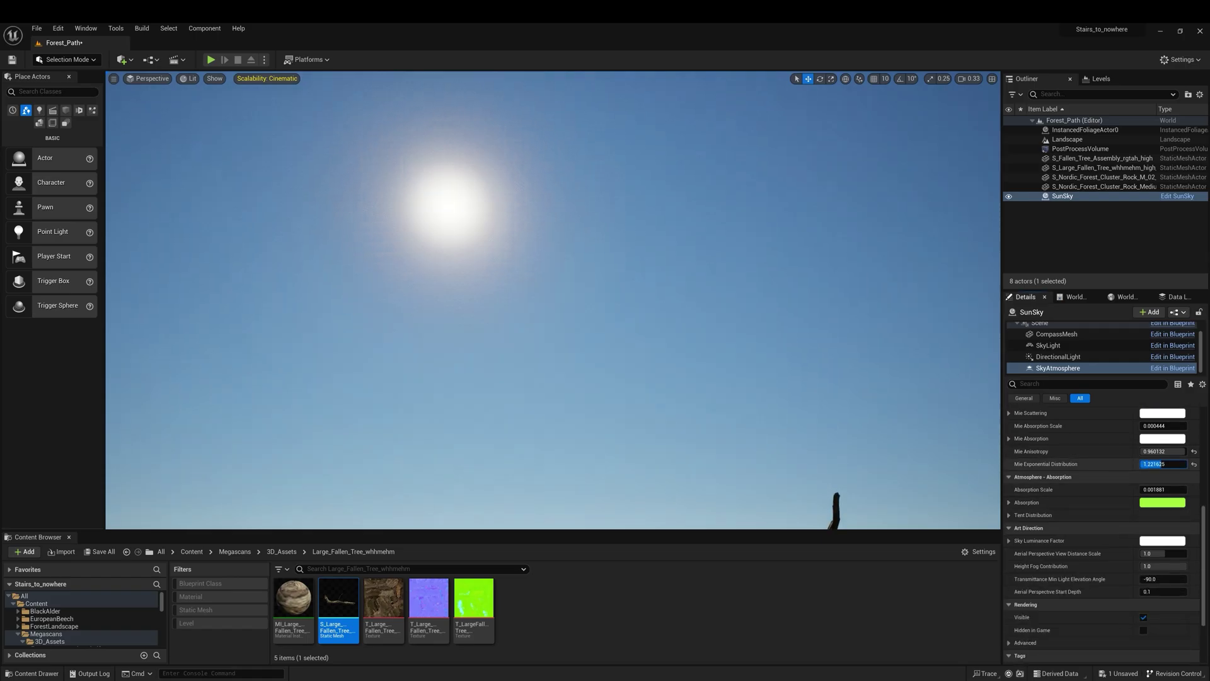
left_click_drag(1161, 464, 1166, 464)
right_click_drag(967, 464, 972, 492)
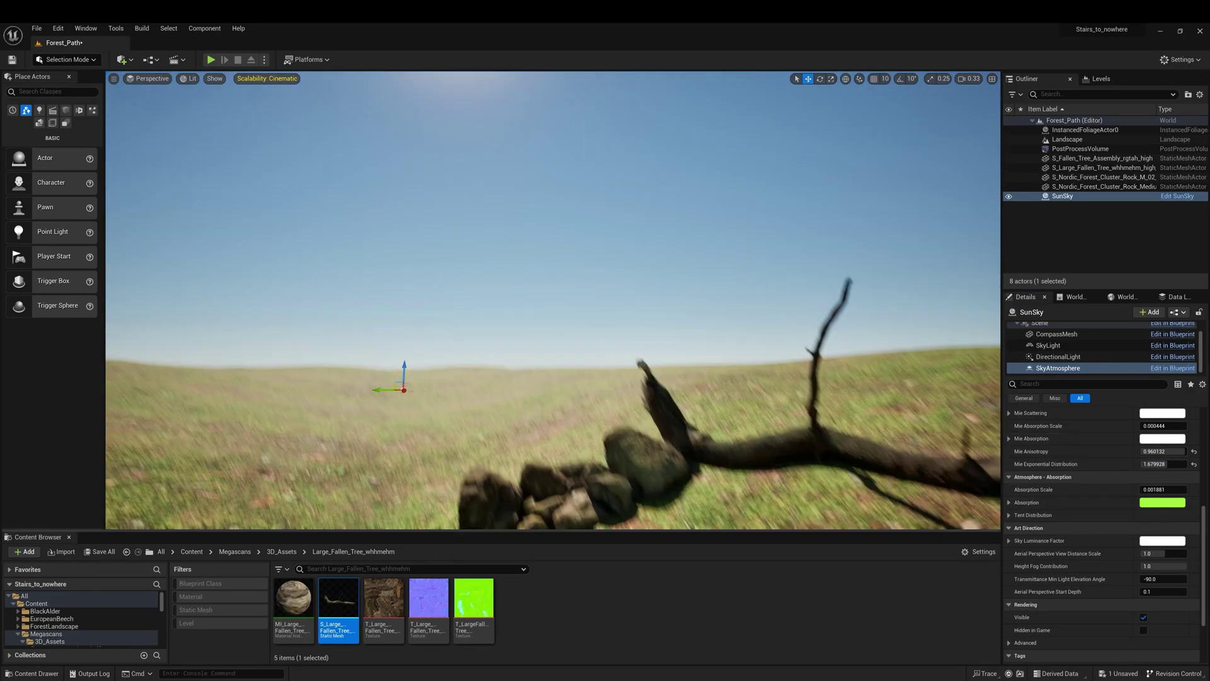
right_click_drag(557, 359, 558, 296)
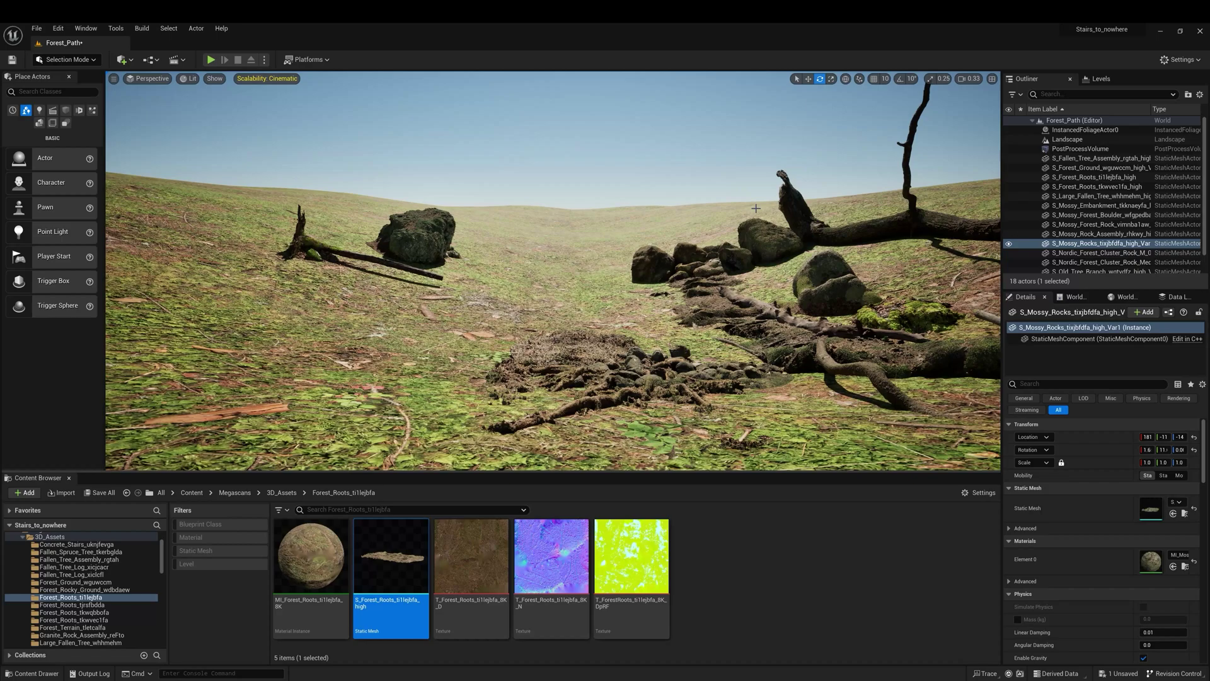
Play the rocky forest road reference video in Media Player to study its rocks and roots, then minimize it.
left_click(775, 678)
left_click_drag(807, 230, 560, 117)
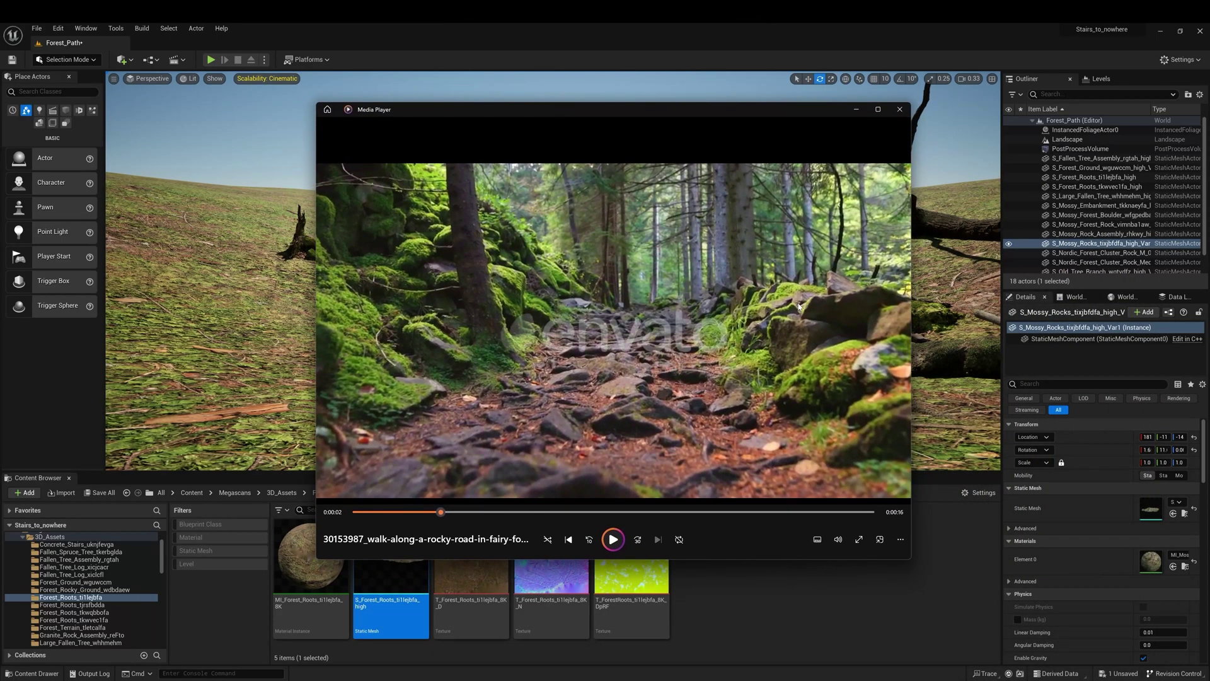
left_click(613, 539)
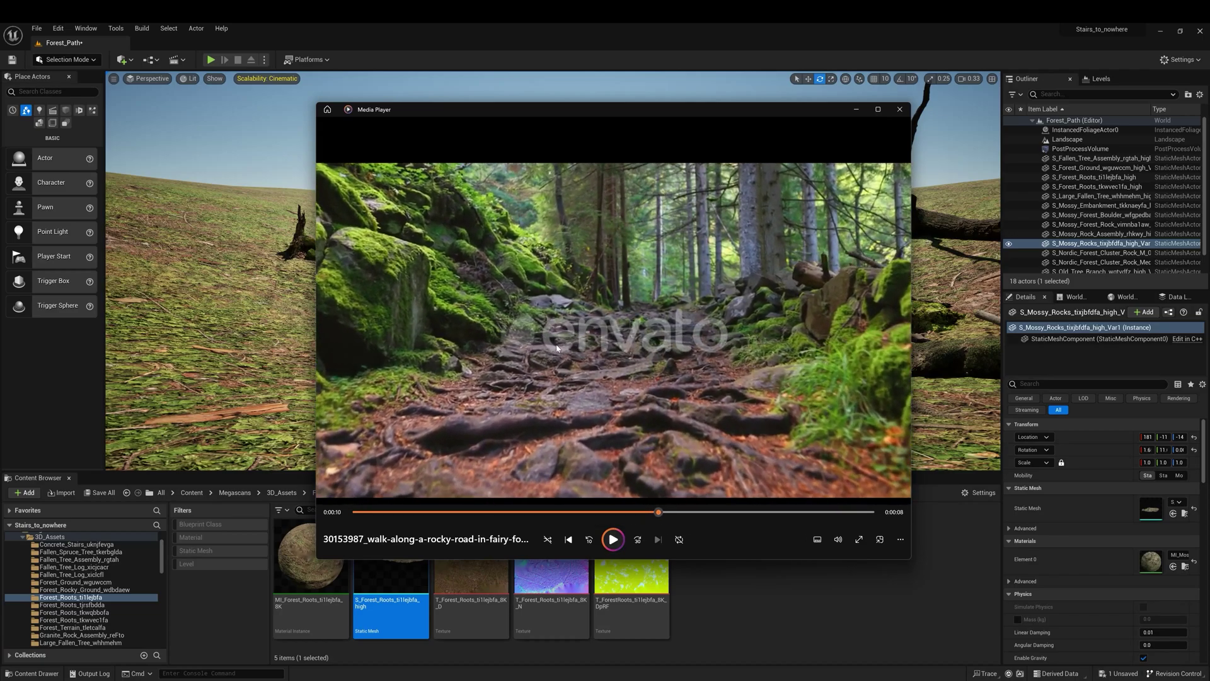
left_click(856, 110)
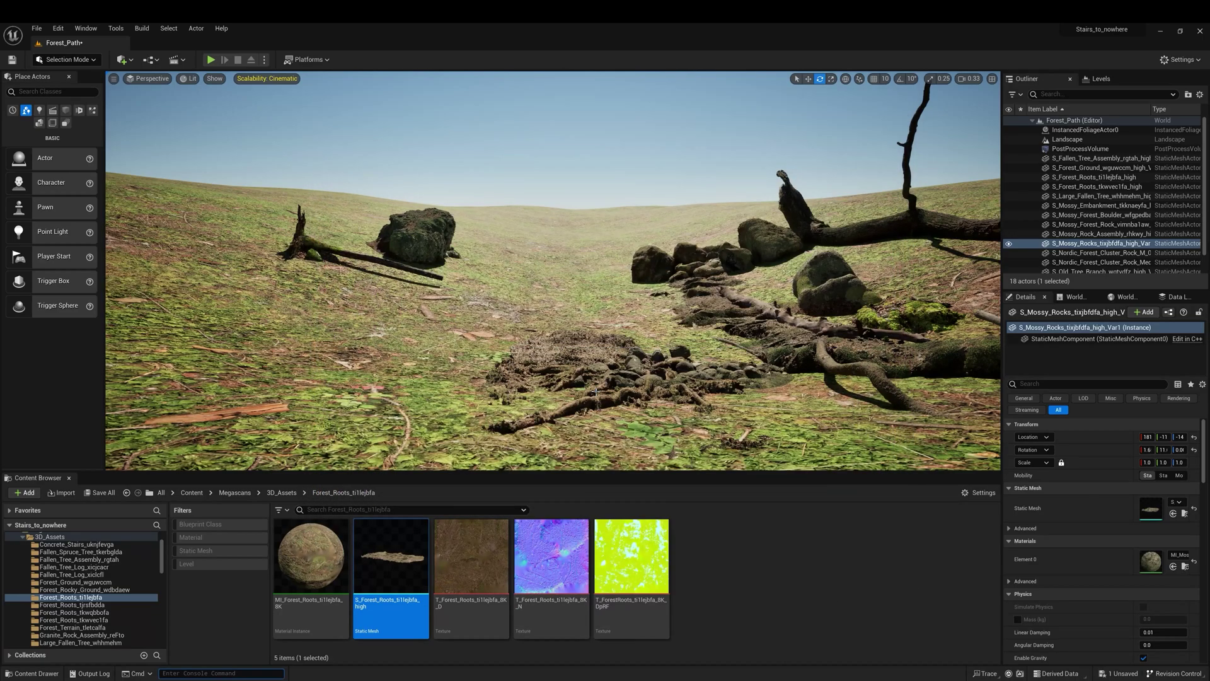
Place the Forest_Roots_tjrsfbdda mesh on the ground beside the existing dirt patch and rotate it to fit the terrain.
right_click_drag(554, 271, 553, 315)
left_click(70, 605)
left_click_drag(391, 558, 410, 372)
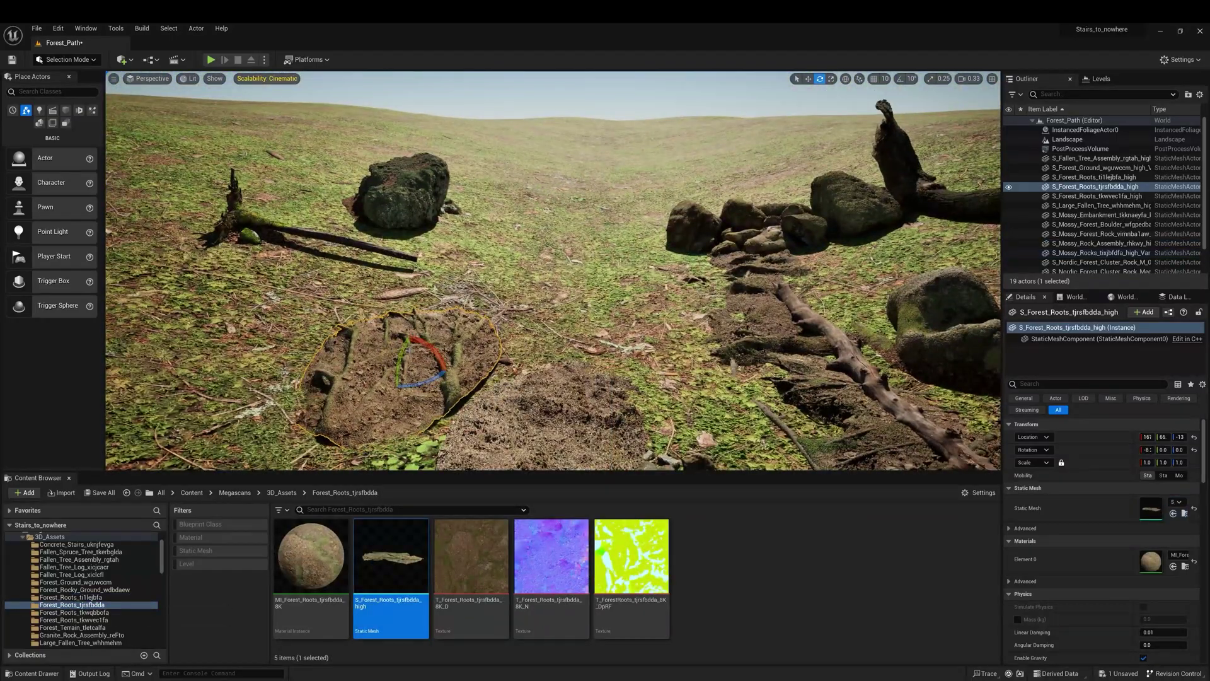
key("e")
right_click_drag(411, 356, 415, 428)
left_click_drag(469, 357, 479, 363)
Place the Forest_Roots_tkwqbbofa mesh on the ground beside the cobblestones and rotate it to fit the terrain.
right_click_drag(479, 363, 510, 296)
scroll(82, 602, "down", 2)
left_click(75, 566)
left_click_drag(390, 554, 668, 353)
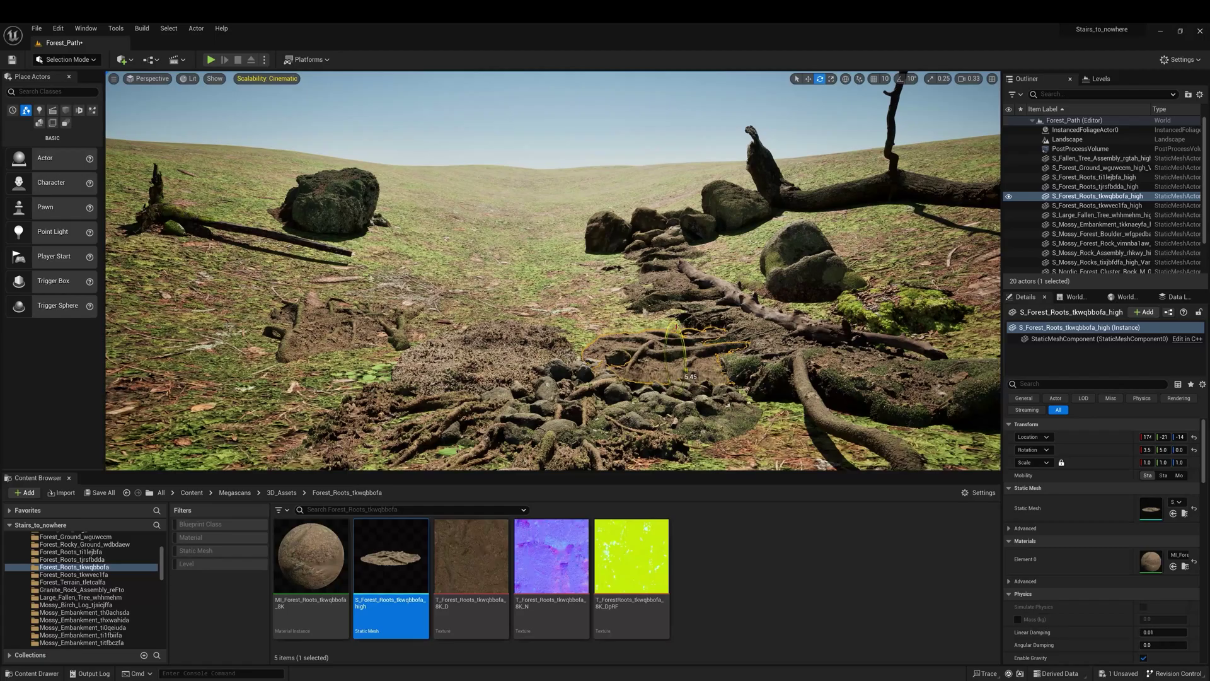
right_click_drag(603, 266, 579, 296)
key("w")
Add another Forest_Roots_tkwvec1fa mesh along the opposite edge of the dirt path and settle it into the terrain.
left_click(73, 574)
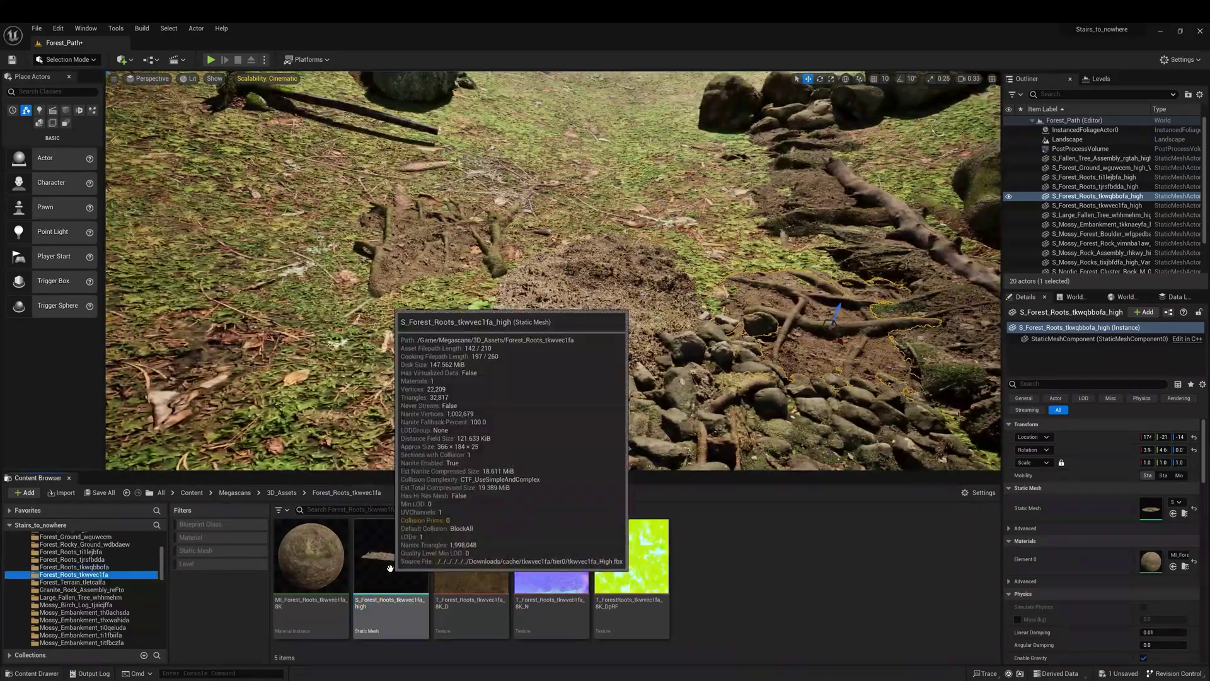
left_click_drag(389, 567, 455, 254)
key("f")
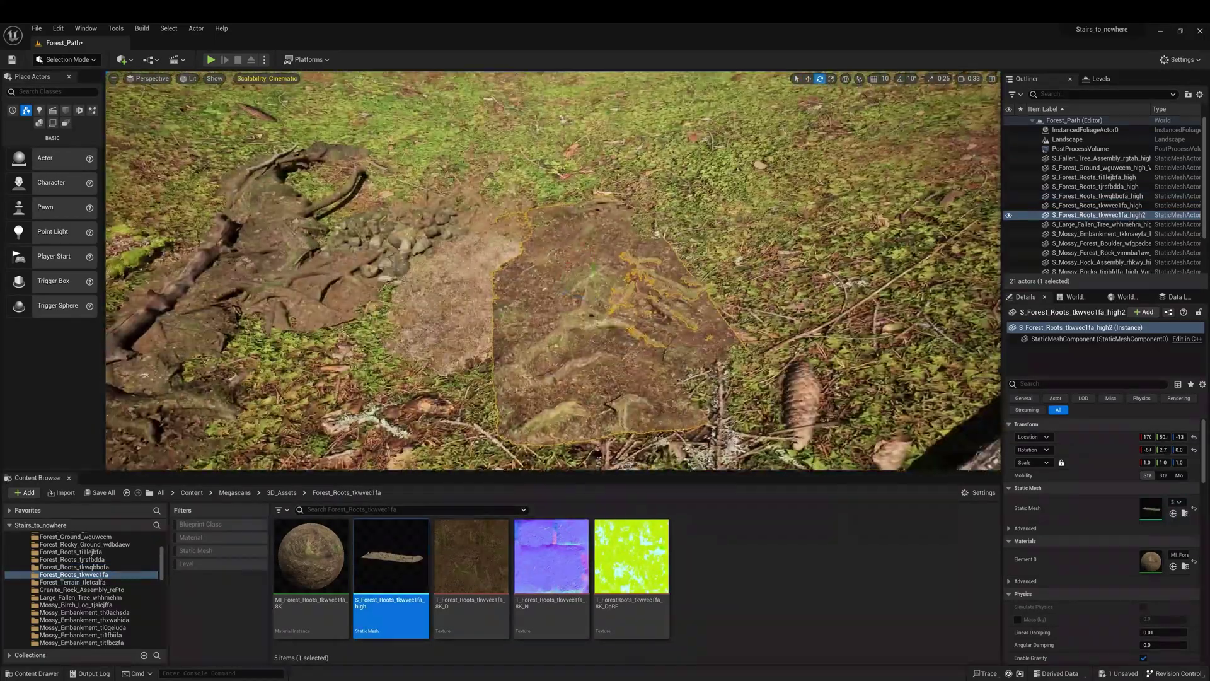
key("e")
key("w")
right_click_drag(589, 278, 662, 227)
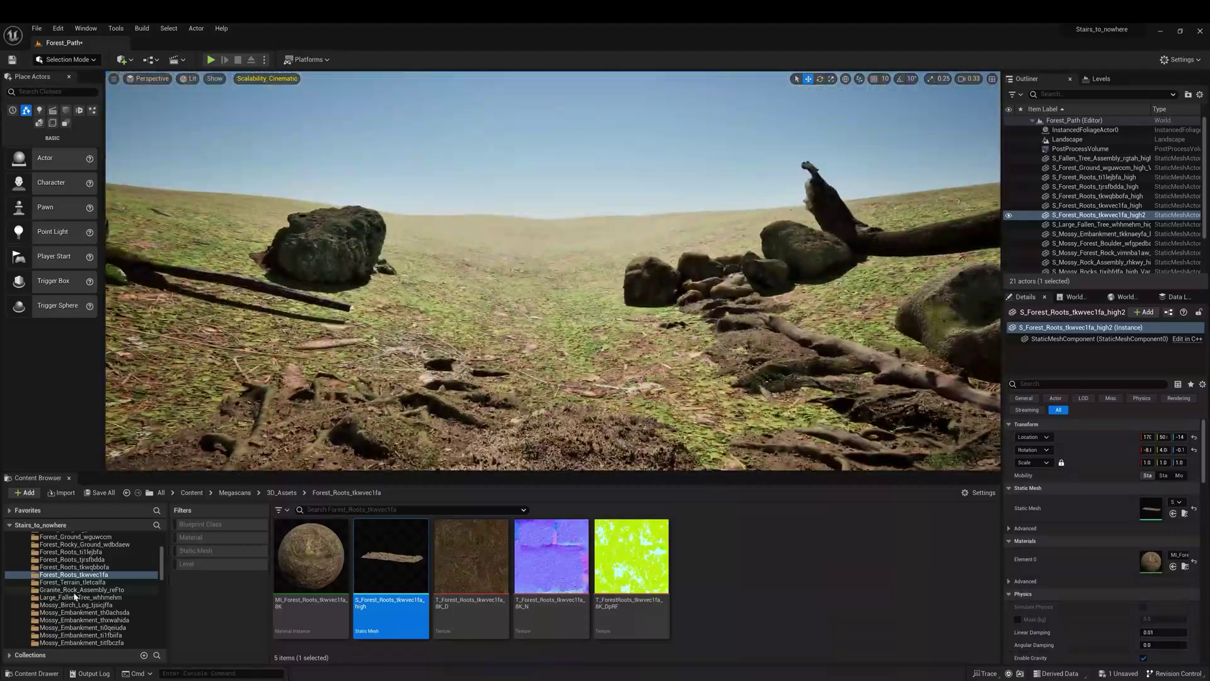
Place the Forest_Terrain_tletcalfa mesh in the middle of the path, enlarge it to about 1.4 and rotate it to follow the ground.
left_click(72, 582)
left_click_drag(391, 555, 621, 369)
key("f")
key("e")
left_click_drag(564, 268, 582, 253)
Duplicate the Forest_Terrain_tletcalfa patch farther along the path and align the copy with the slope.
right_click_drag(583, 253, 535, 296)
key("e")
left_click_drag(536, 296, 387, 296, "alt")
key("e")
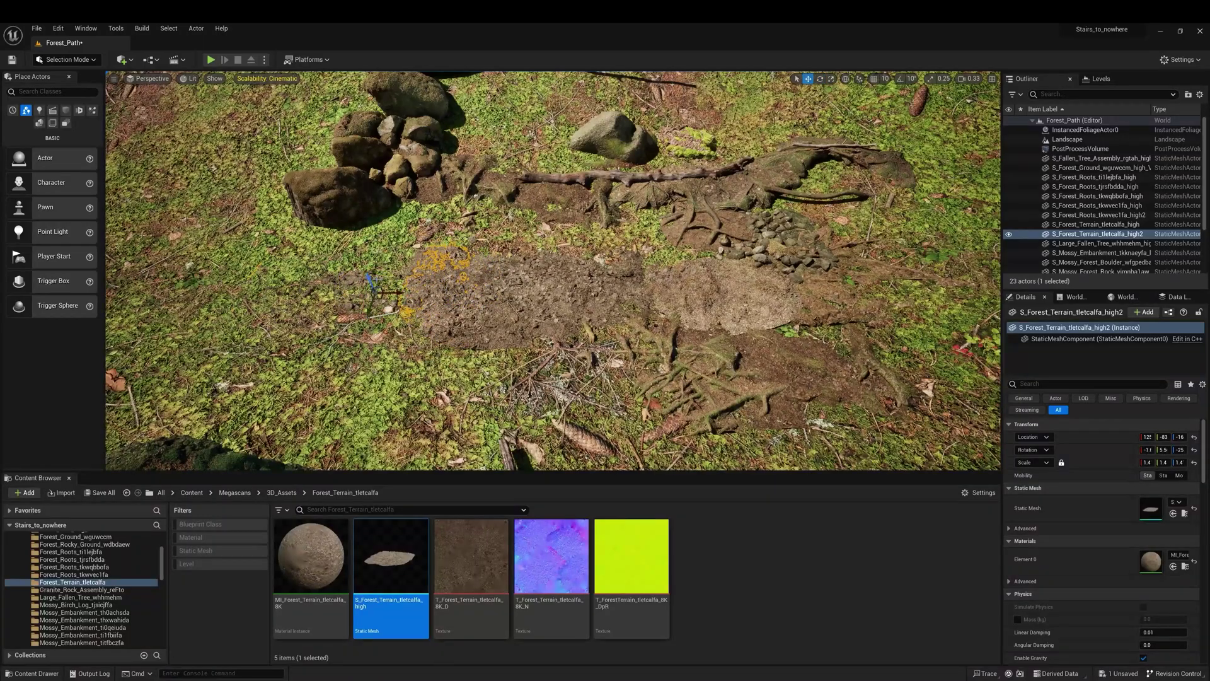
right_click_drag(567, 271, 517, 271)
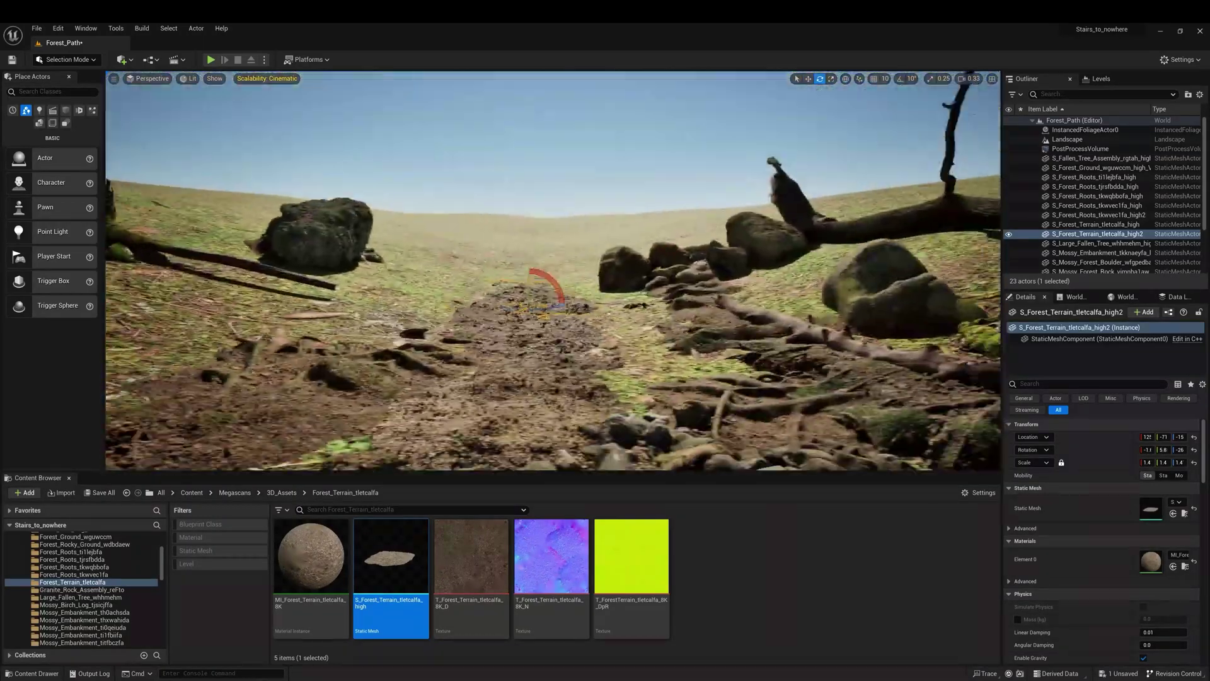
left_click(82, 589)
left_click(100, 598)
left_click_drag(391, 558, 801, 283)
key("Delete")
Look through the Mossy_Embankment, mossy boulder and Mossy_Rocks asset folders for rocks that suit the path.
left_click(75, 611)
scroll(97, 561, "down", 4)
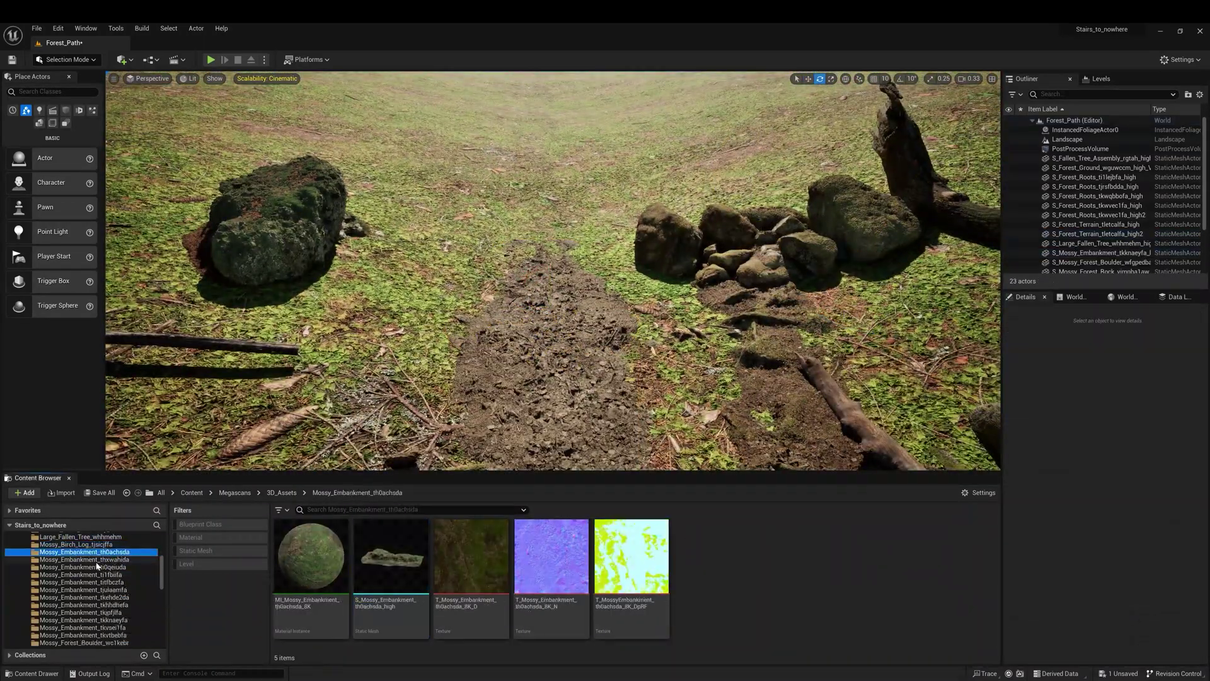
left_click(87, 612)
left_click(85, 620)
left_click(85, 642)
scroll(92, 602, "down", 4)
left_click(97, 581)
scroll(94, 574, "down", 2)
left_click(75, 574)
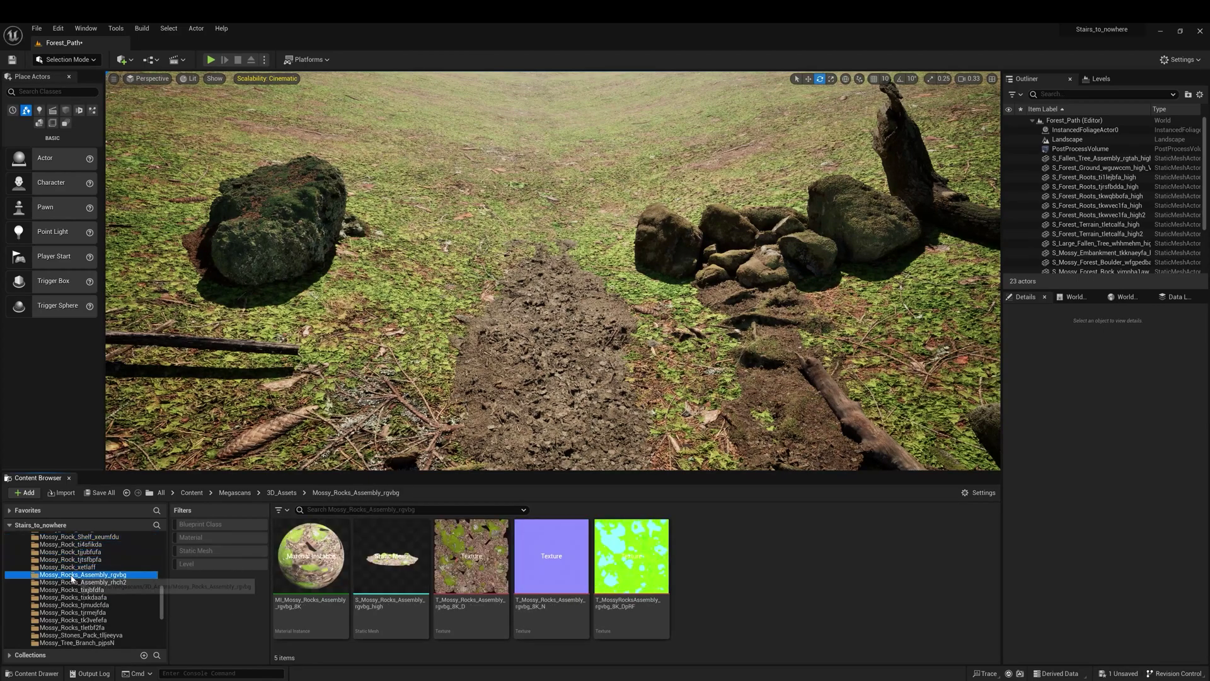
Place a Mossy_Rocks_tixjbfdfa mesh on the dirt in the middle of the path and adjust its scale.
left_click(74, 589)
left_click_drag(391, 557, 555, 334)
key("r")
right_click_drag(555, 334, 554, 265)
Place the Mossy_Rocks_tixkdaafa mesh on the dirt path, then rotate and lower it until its stones sit in the ground.
left_click(73, 596)
left_click_drag(391, 558, 555, 315)
right_click_drag(555, 315, 693, 315)
key("w")
key("e")
left_click_drag(693, 315, 706, 322)
right_click_drag(706, 321, 511, 278)
key("w")
left_click_drag(512, 277, 512, 282)
right_click_drag(511, 296, 353, 315)
Duplicate the Mossy_Rocks_tixkdaafa mesh to the near end of the path and rotate the copy to blend with the roots and stones.
key("w")
left_click_drag(649, 284, 523, 284, "alt")
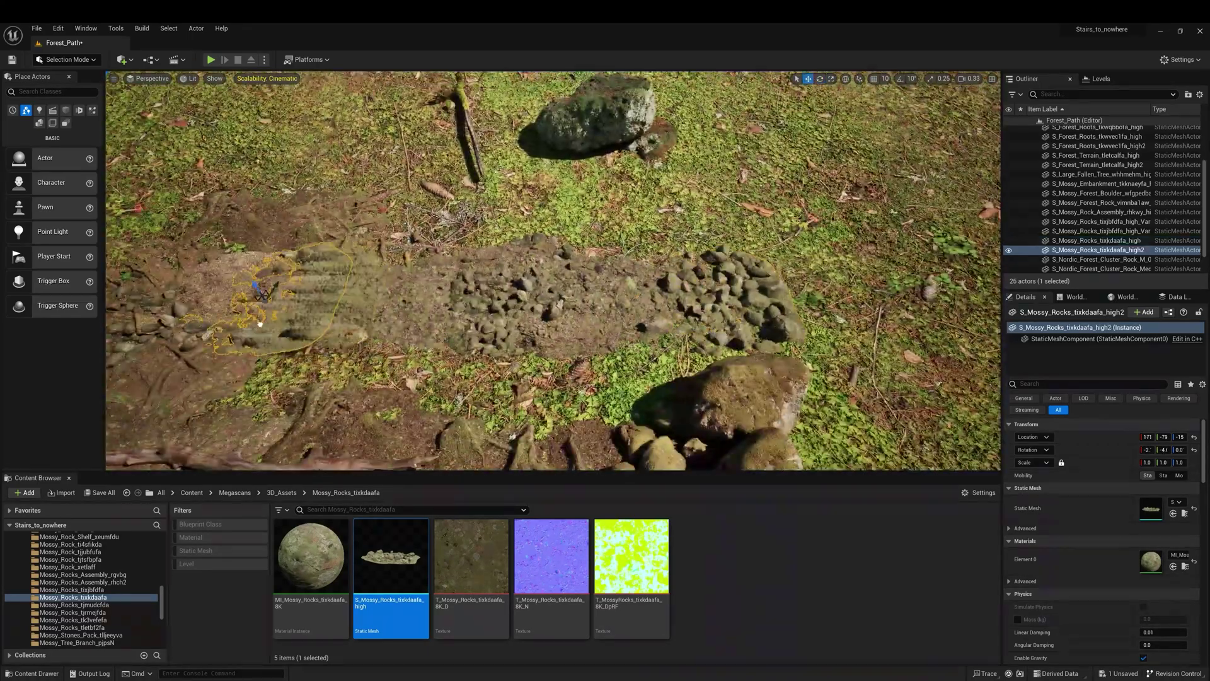
right_click_drag(523, 284, 479, 308)
key("e")
left_click_drag(441, 315, 416, 333)
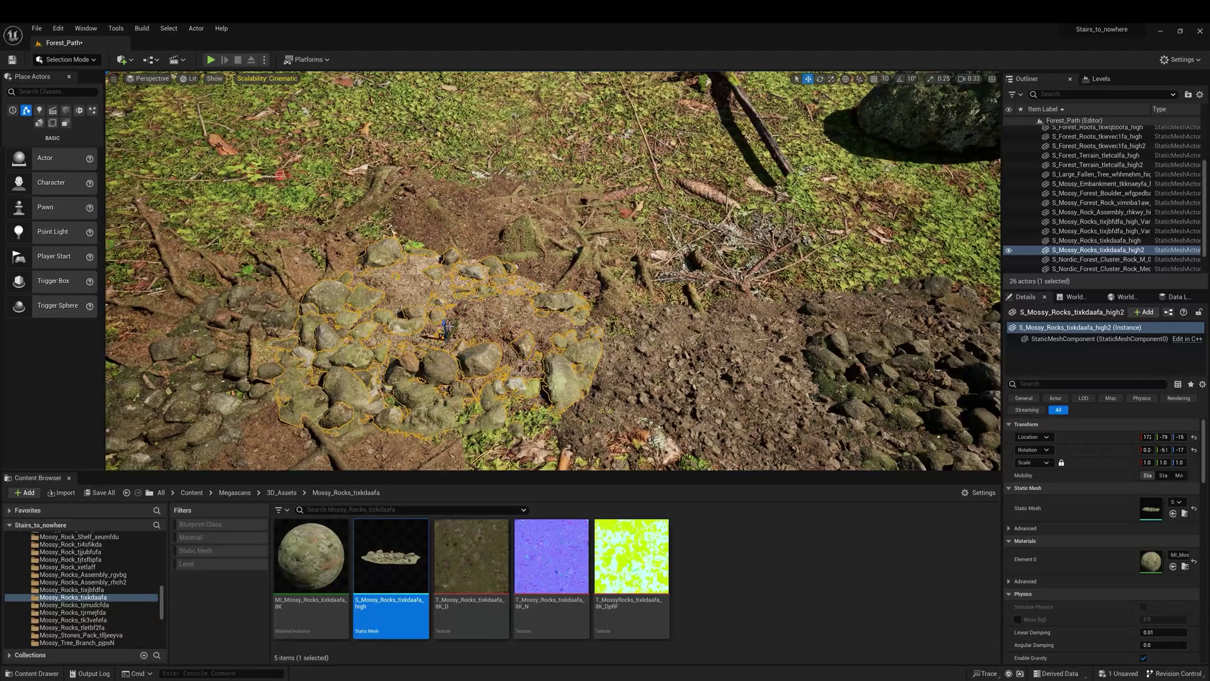
key("e")
Find the SunSky actor in the level and raise its North Offset to about 260 to change the sun direction.
right_click_drag(449, 326, 605, 271)
left_click(1071, 94)
type("sun")
left_click(1072, 130)
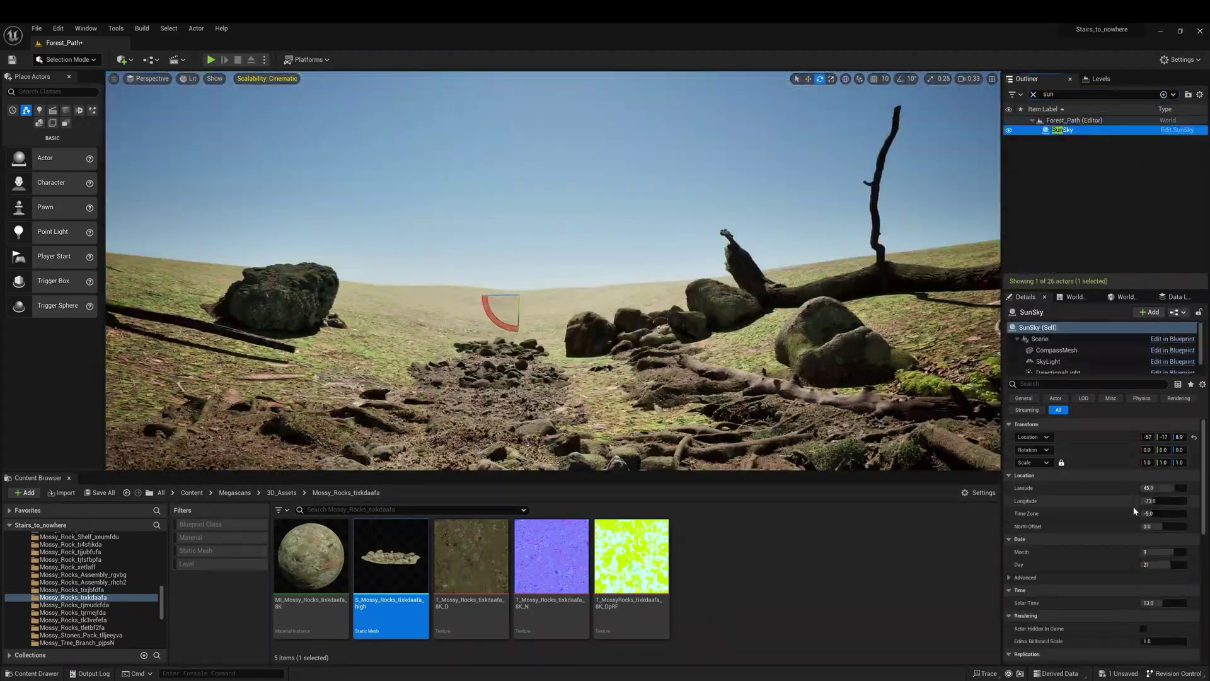
left_click_drag(1152, 526, 1180, 525)
right_click_drag(567, 284, 505, 347)
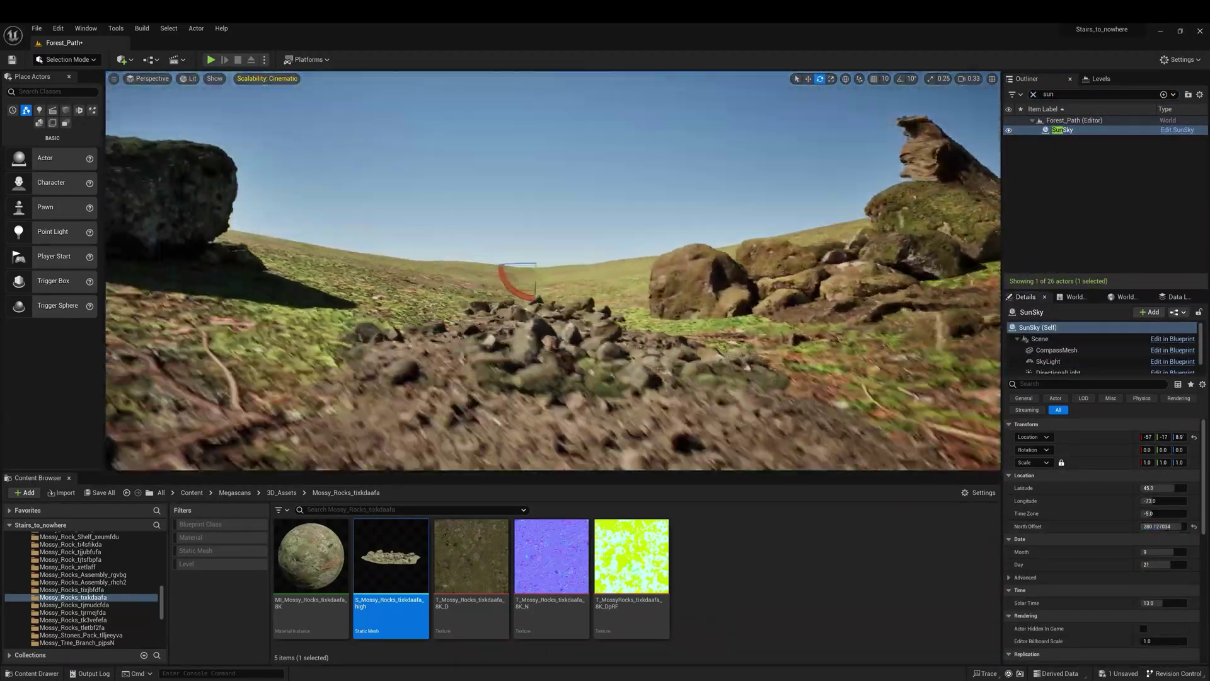
Place the Mossy_Rocks_tjmudcfda mesh beyond the stone patch, sink it into the ground, and extend the path with a copy.
right_click_drag(691, 277, 692, 343)
left_click(74, 604)
left_click_drag(391, 556, 515, 343)
key("w")
right_click_drag(515, 344, 453, 378)
left_click_drag(522, 309, 522, 321)
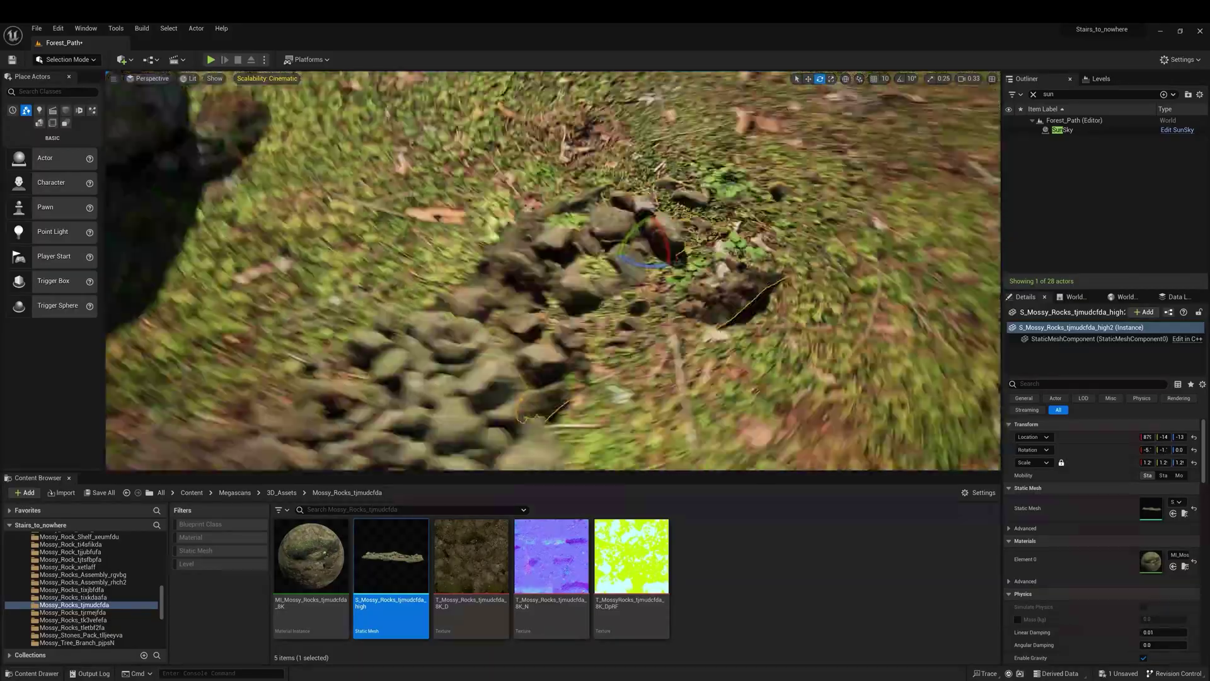
Place the Mossy_Rocks_tjrmejfda, Mossy_Rocks_tk3vefefa and Mossy_Rocks_tletbf2fa meshes along the path, scaling the tk3vefefa rocks to about 0.7.
left_click(75, 612)
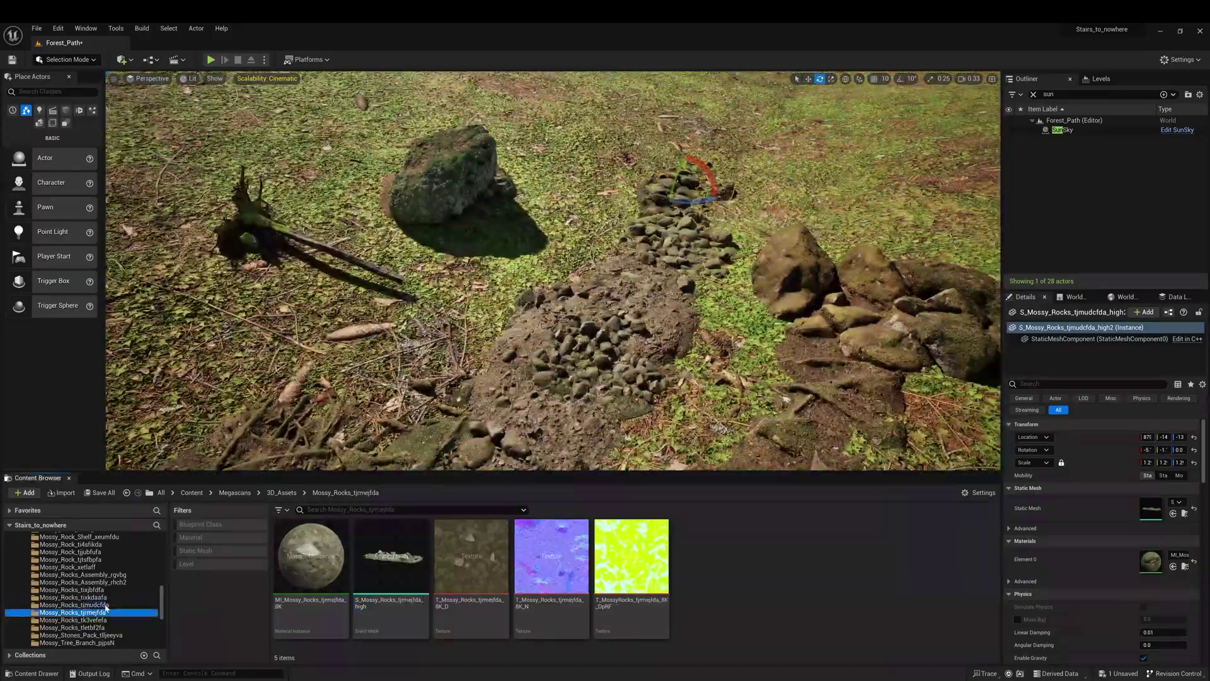
left_click_drag(390, 557, 641, 210)
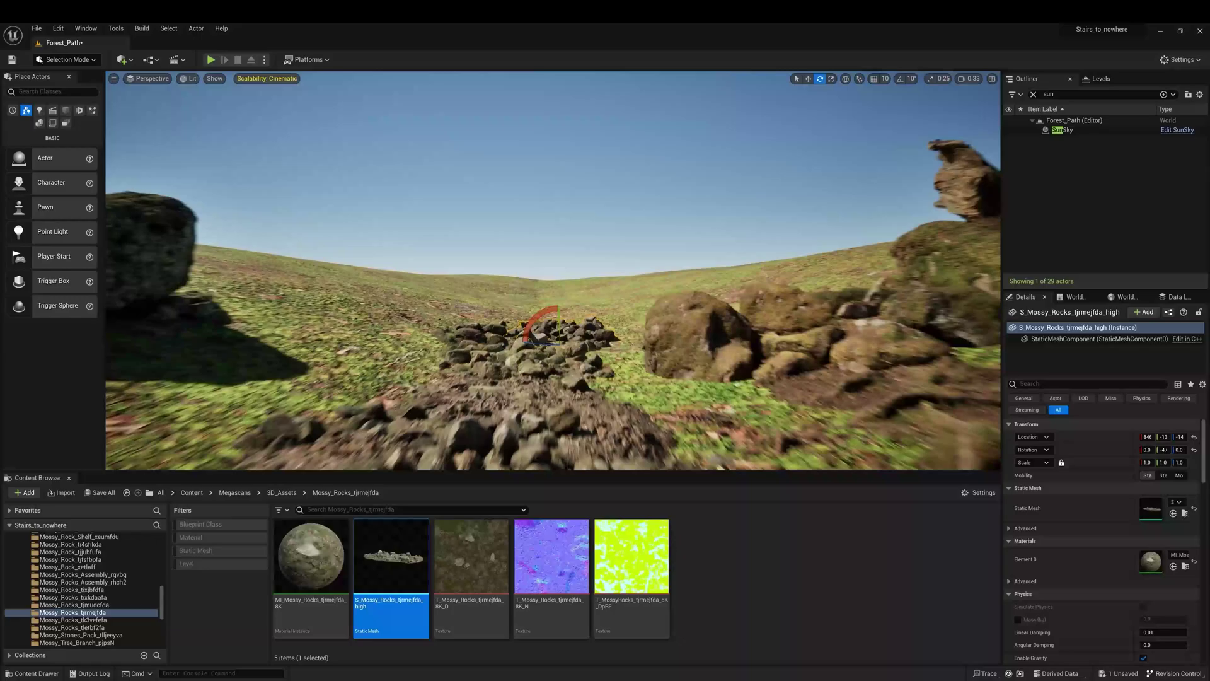
left_click(73, 620)
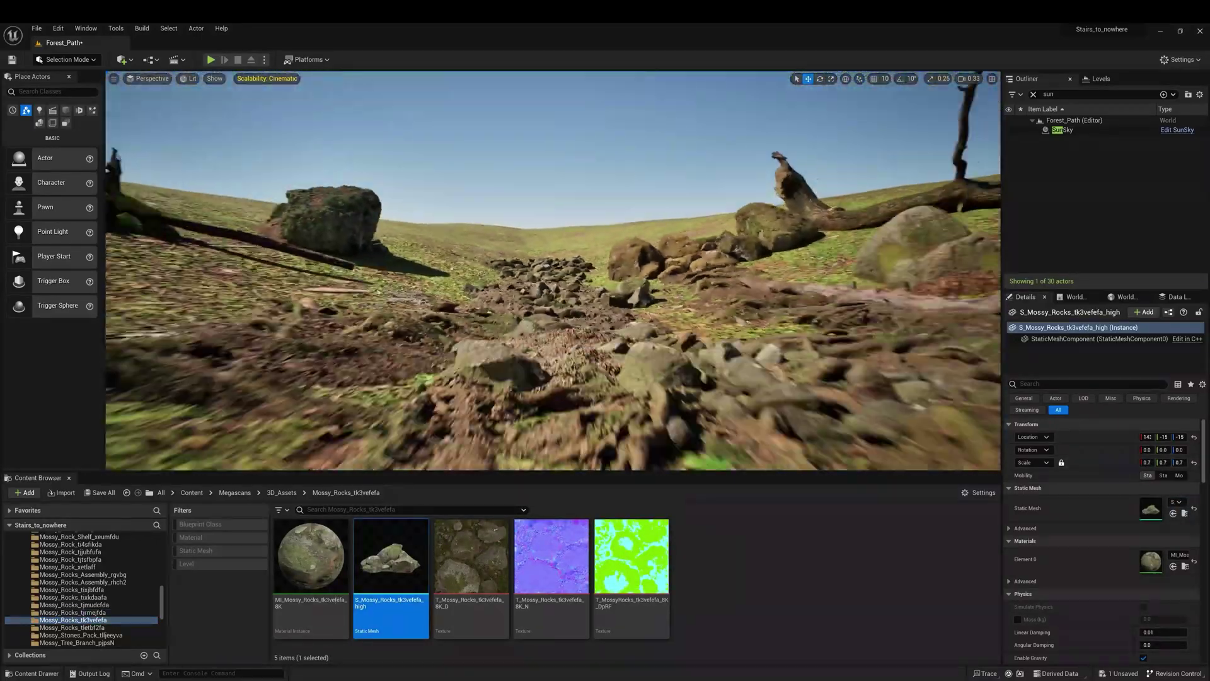
left_click(73, 627)
left_click_drag(391, 558, 590, 370)
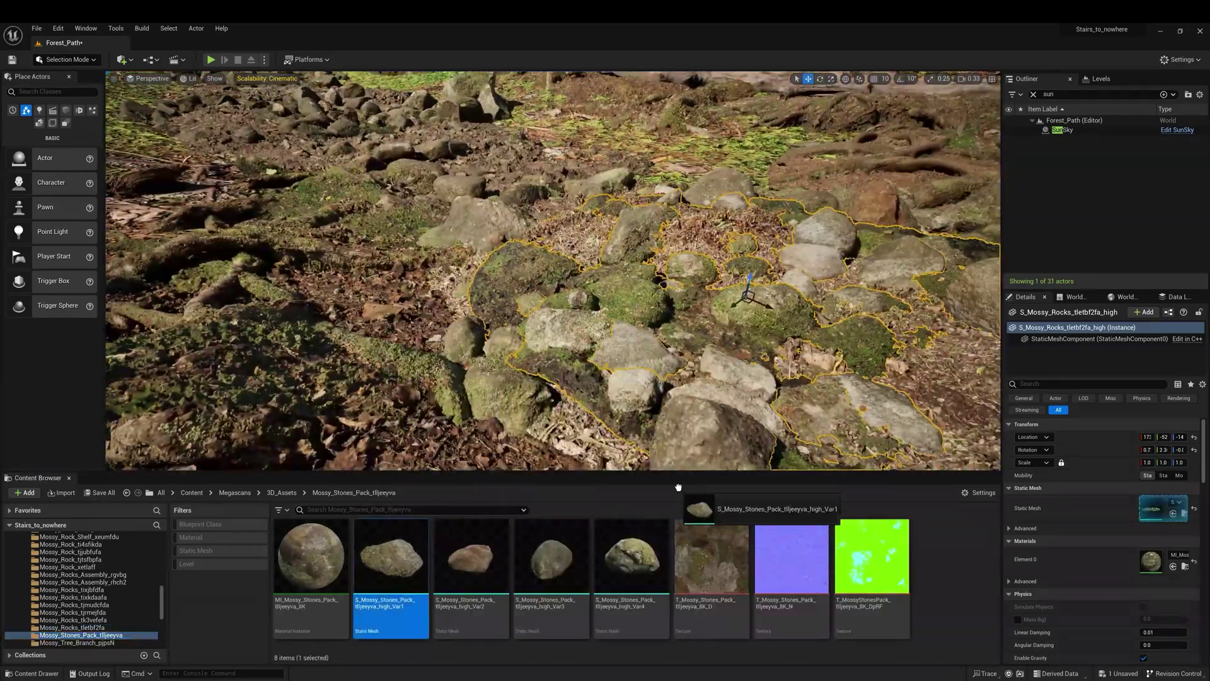
Arrange the Mossy_Stones_Pack stone variants and a Nordic_Forest_Cluster_Rock_Large rock around the foreground stones of the path.
left_click_drag(471, 554, 569, 333)
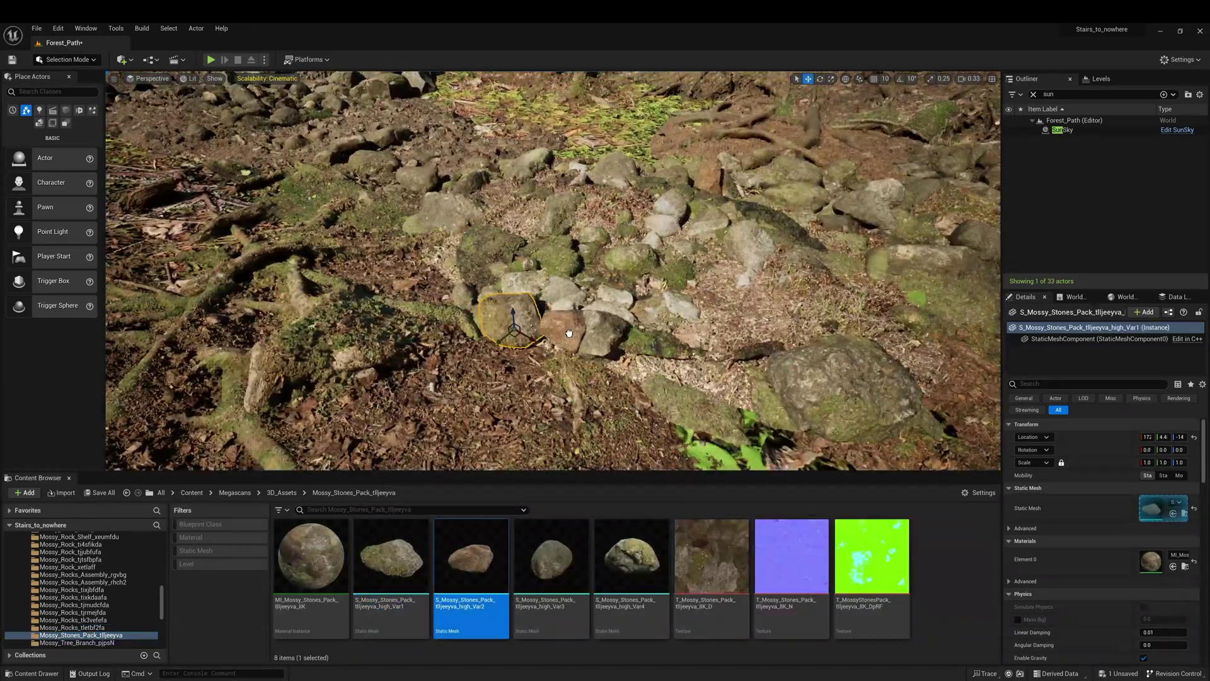
left_click_drag(632, 554, 669, 372)
left_click_drag(551, 554, 764, 377)
key("e")
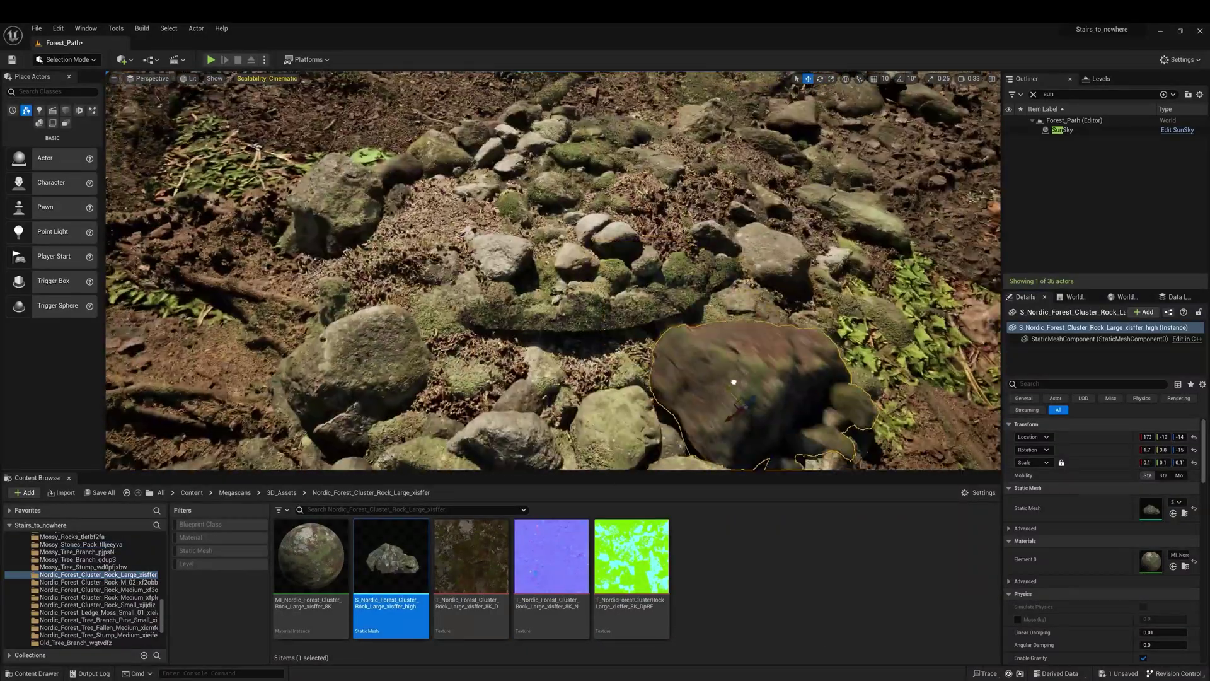
key("f")
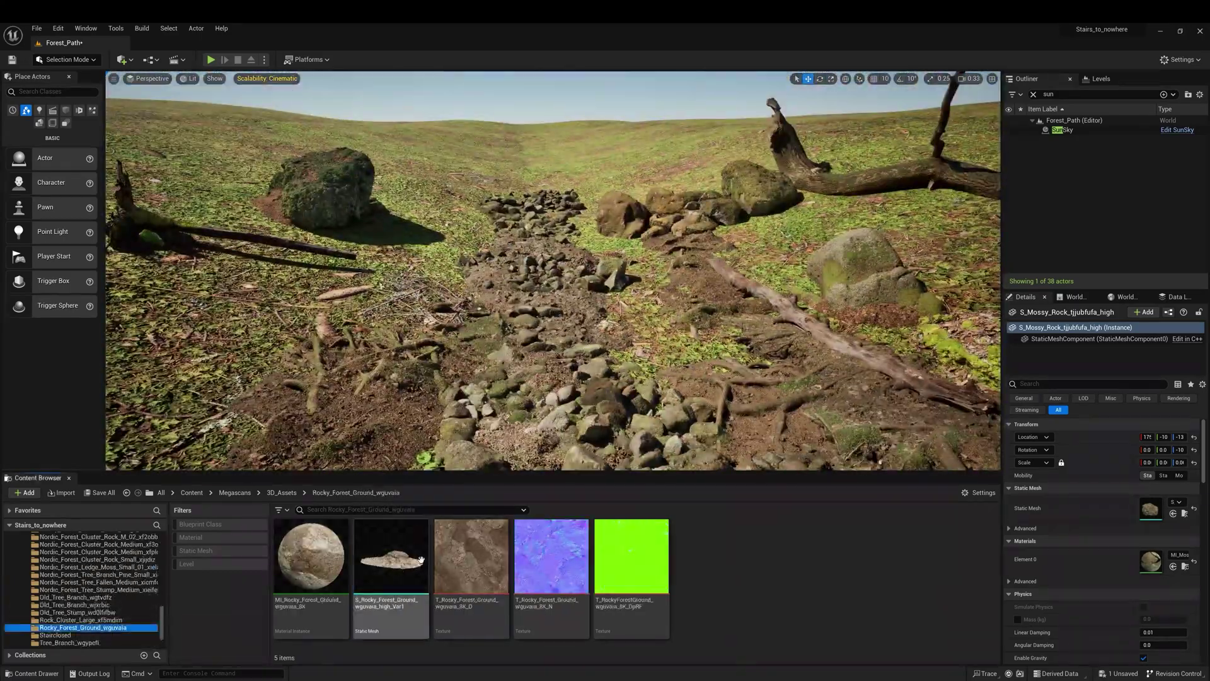
Place the Old_Tree_Stump mesh beside the rocky path, between the stones and the fallen log.
scroll(82, 593, "down", 1)
left_click(76, 597)
left_click_drag(391, 561, 709, 322)
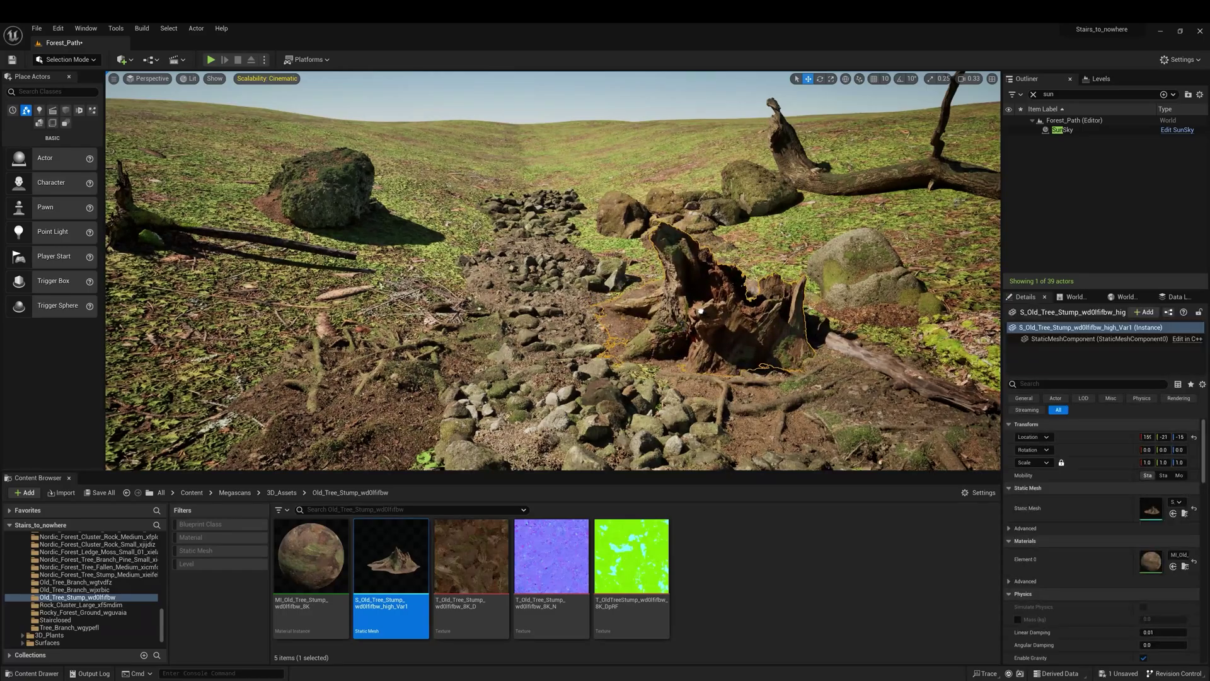
right_click_drag(709, 322, 700, 252)
Lay an Old_Tree_Branch_wjxrbic mesh diagonally across the path opposite the stump and sink it into the dirt.
left_click(75, 589)
left_click_drag(390, 555, 501, 308)
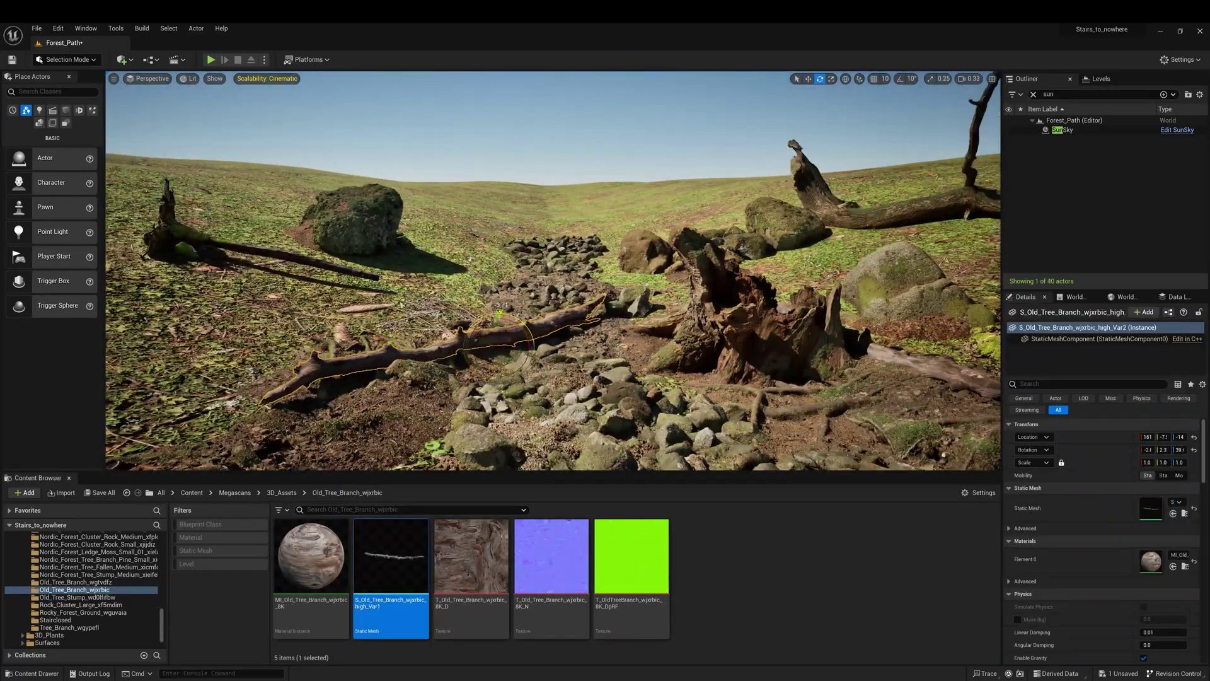
right_click_drag(501, 331, 501, 269)
left_click(83, 612)
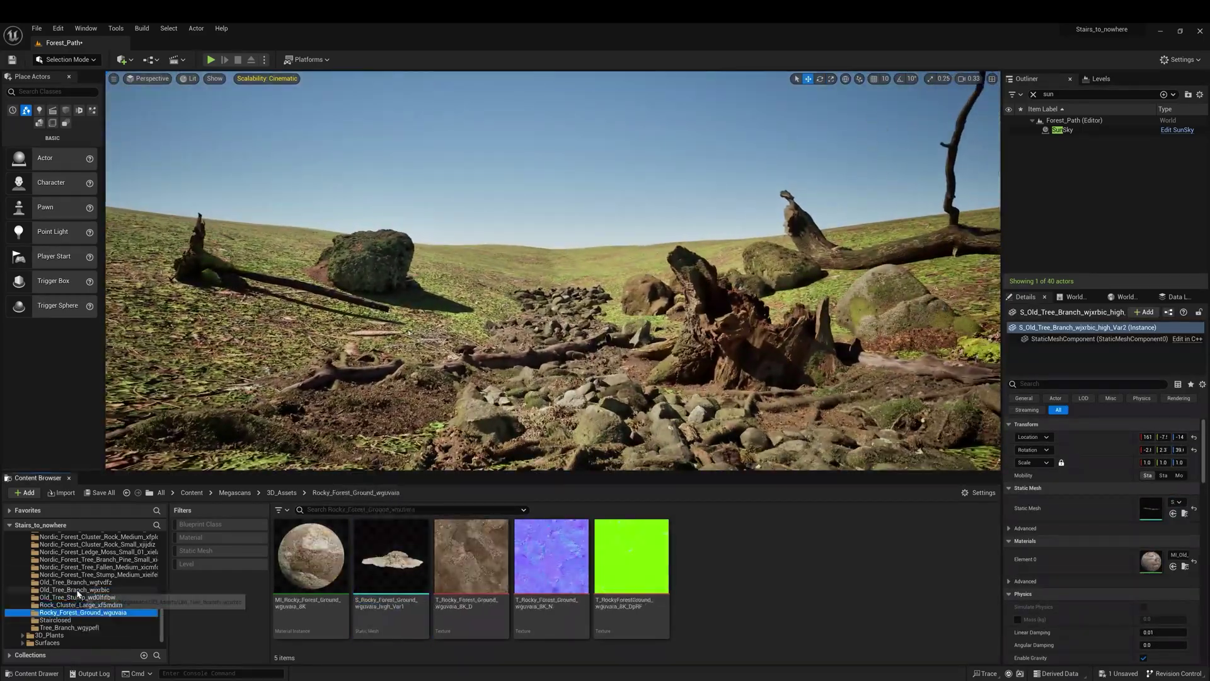
scroll(82, 605, "up", 1)
left_click(76, 612)
left_click_drag(391, 556, 726, 434)
Place and rotate the Nordic_Forest_Tree_Fallen_Medium log at the path's edge, then reposition the old tree stump and shrink it to about 0.7.
left_click(95, 597)
left_click(391, 555)
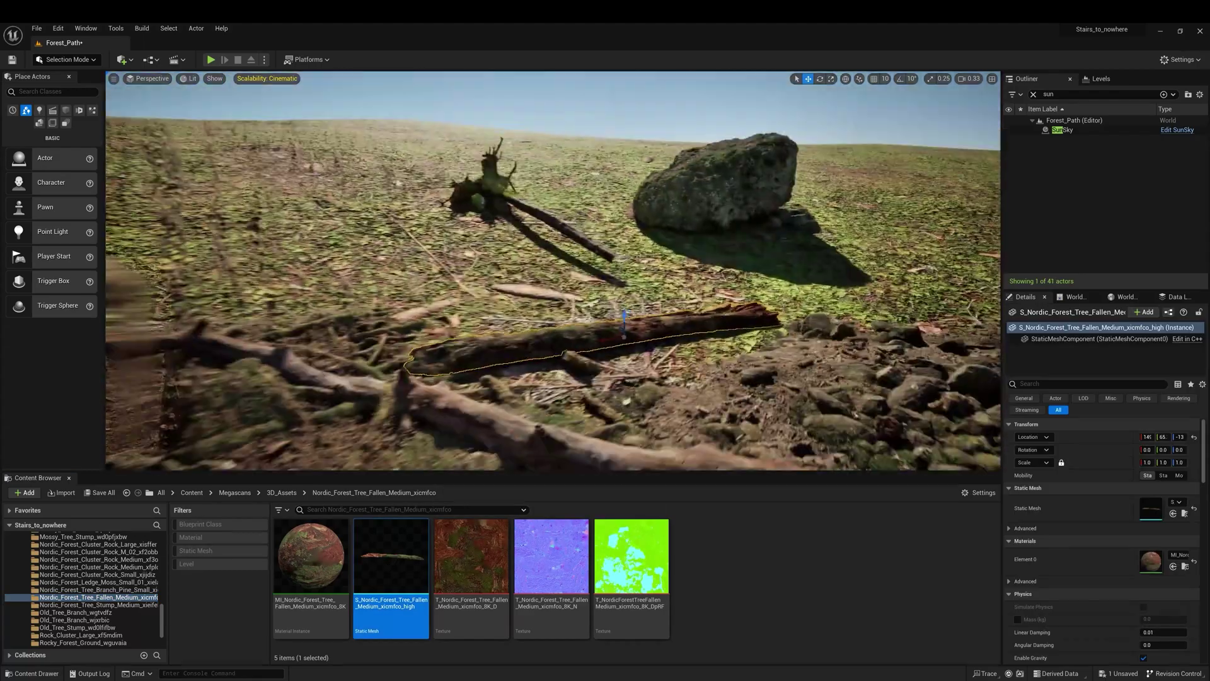
key("e")
left_click_drag(638, 375, 624, 376)
right_click_drag(624, 376, 753, 277)
left_click(744, 341)
right_click_drag(727, 419, 727, 418)
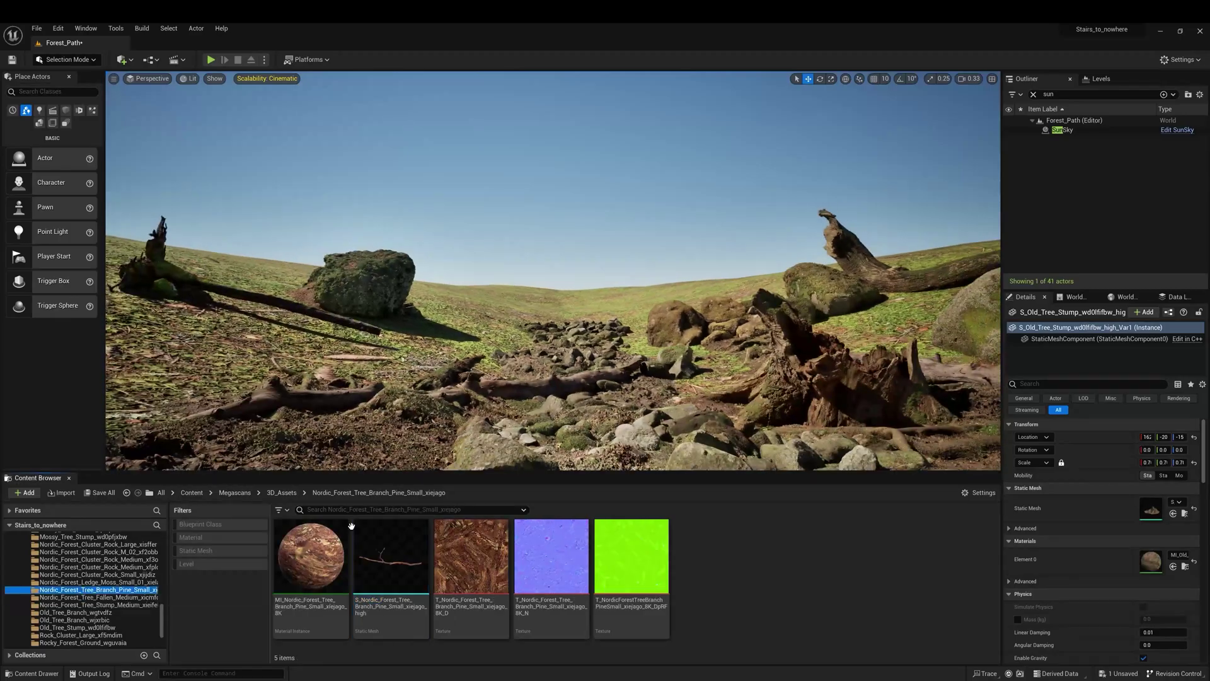
Place the Nordic_Forest_Tree_Branch_Pine_Small mesh beside the foreground roots and open its material instance.
left_click_drag(391, 554, 398, 392)
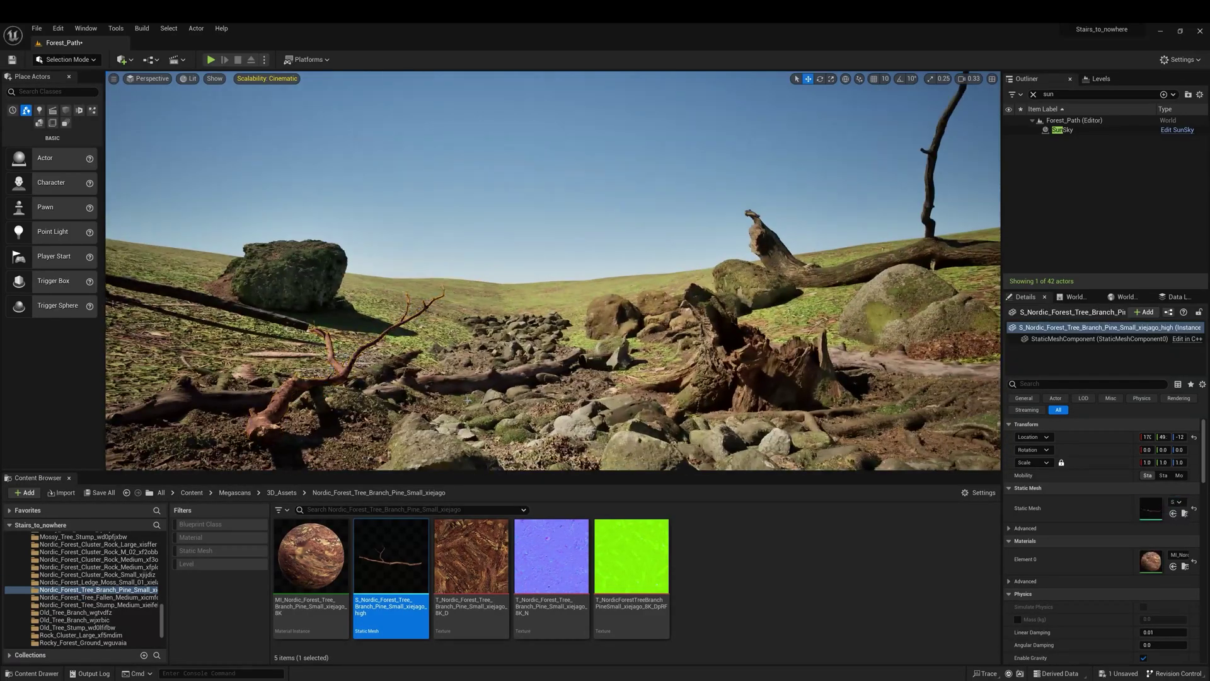
right_click_drag(398, 392, 404, 441)
double_click(310, 555)
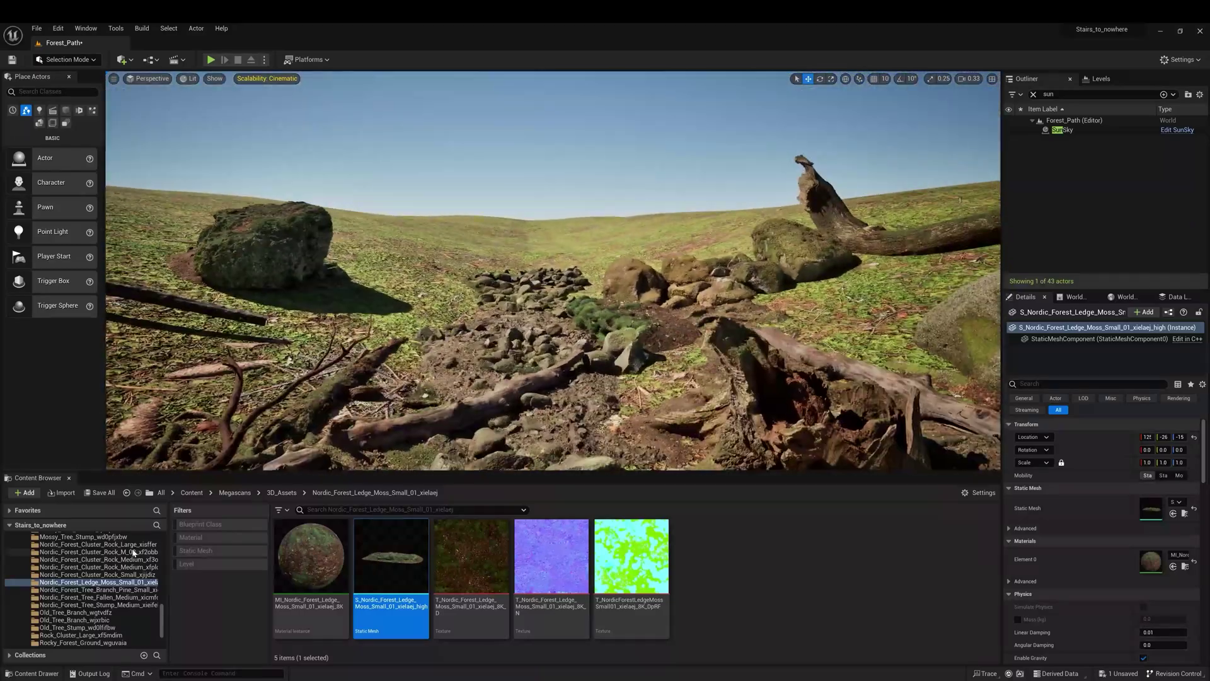
Place Nordic_Forest_Cluster_Rock_Small beside the moss ledge and a Nordic_Forest_Cluster_Rock_Medium rock next to the large fallen tree.
left_click(97, 575)
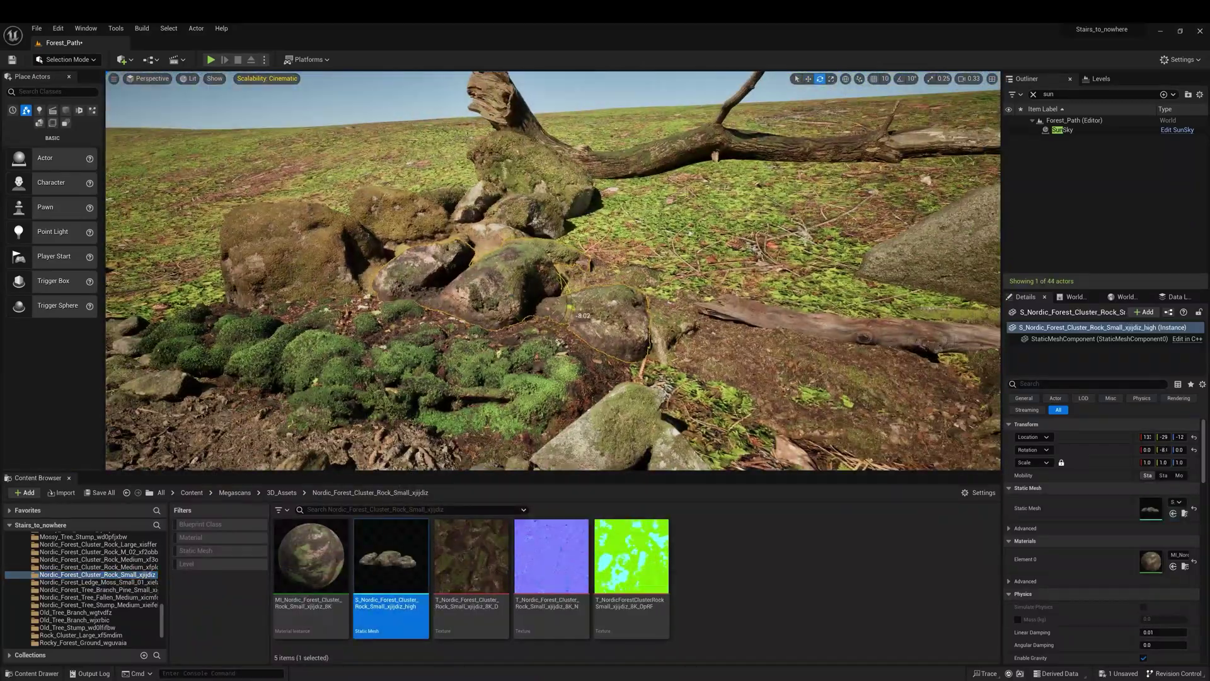
left_click(98, 567)
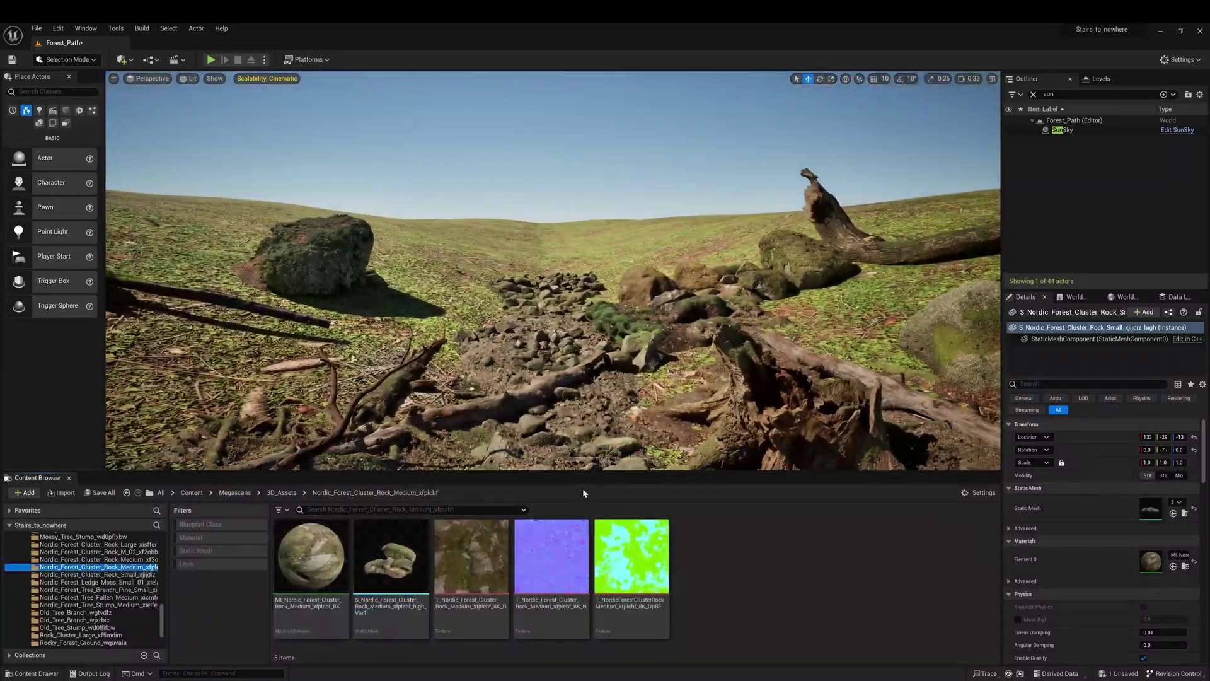
left_click_drag(391, 554, 876, 284)
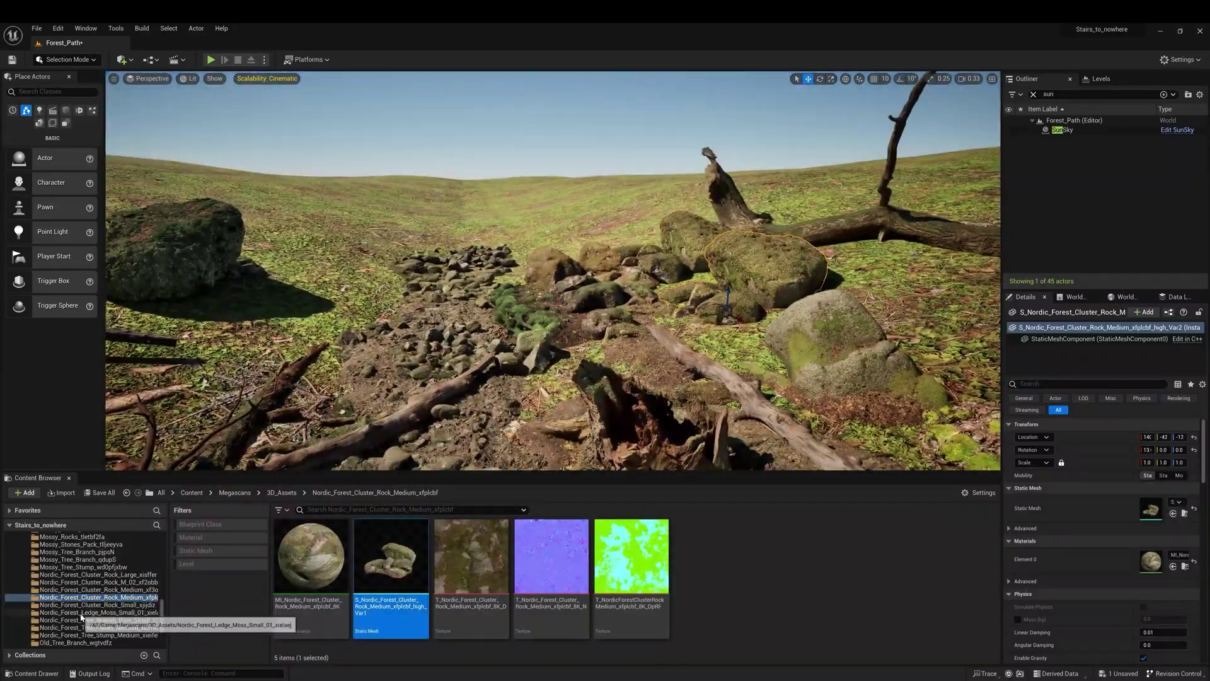
Add the Nordic_Forest_Cluster_Rock_M_02 and Nordic_Forest_Cluster_Rock_Large meshes beside the mossy boulder, rotating the large one and scaling it to about 0.6.
left_click(98, 582)
left_click_drag(391, 555, 790, 324)
left_click(98, 574)
left_click_drag(390, 555, 699, 303)
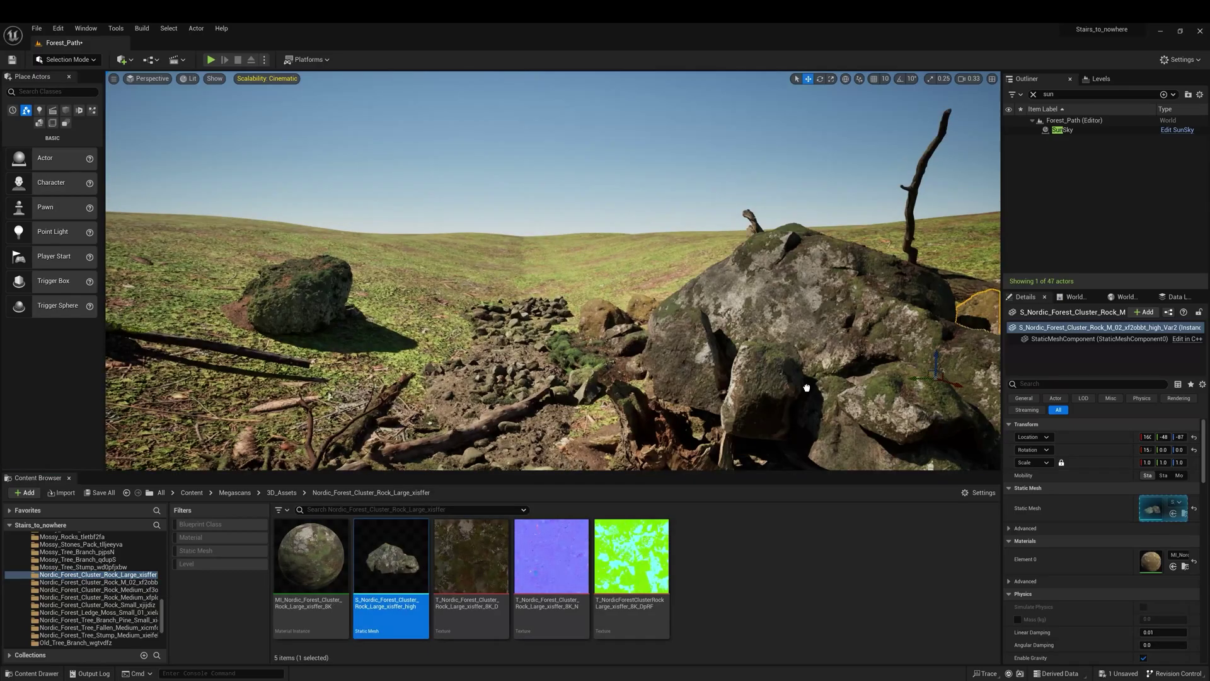
key("e")
left_click_drag(709, 344, 681, 344)
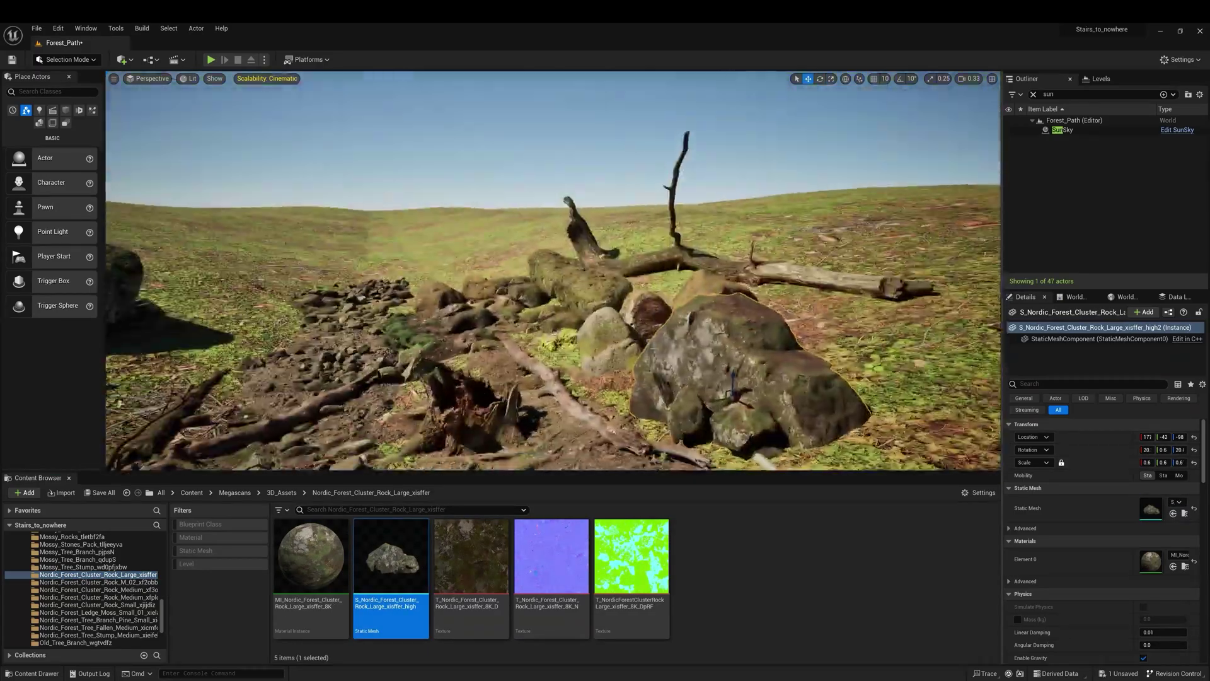
Place another Mossy_Rocks_tk3vefefa mesh on top of the rock pile beside the fallen tree.
scroll(84, 589, "up", 3)
left_click(83, 589)
left_click_drag(391, 555, 664, 280)
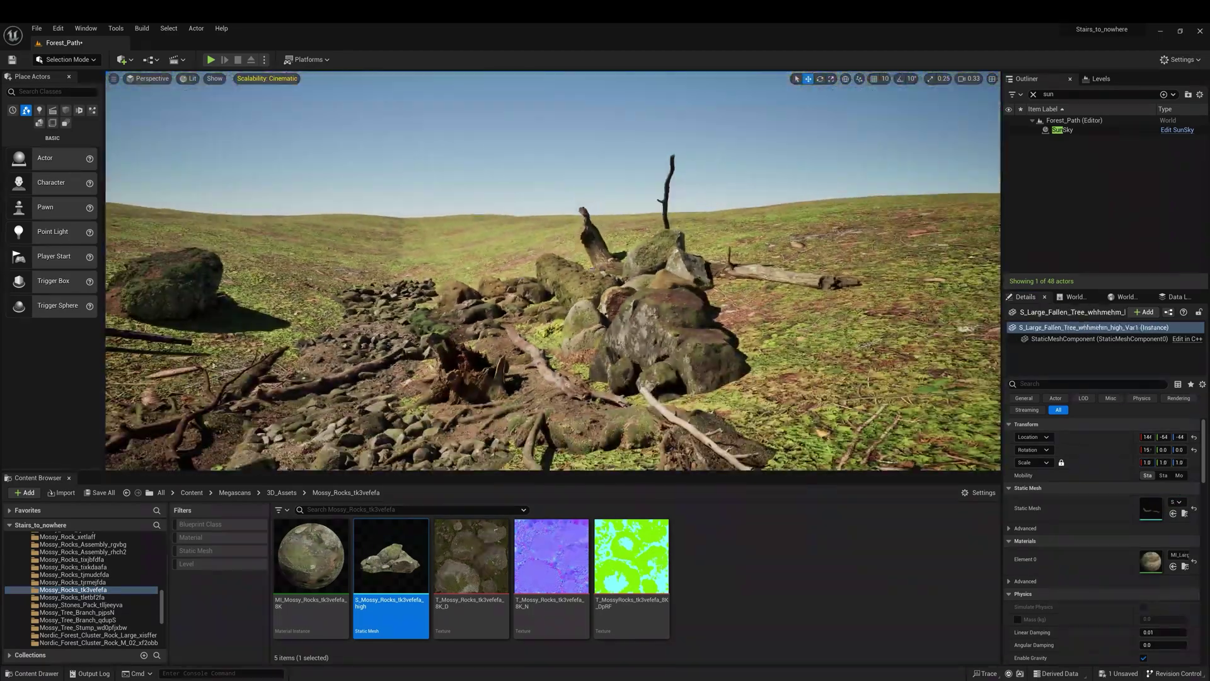
Place the Mossy_Rocks_Assembly_rhch2 mesh in front of the rock pile, scale it to about 1.3, and rotate and sink it into the slope.
left_click(73, 582)
left_click(74, 574)
scroll(82, 574, "up", 3)
left_click(82, 627)
left_click_drag(391, 555, 744, 407)
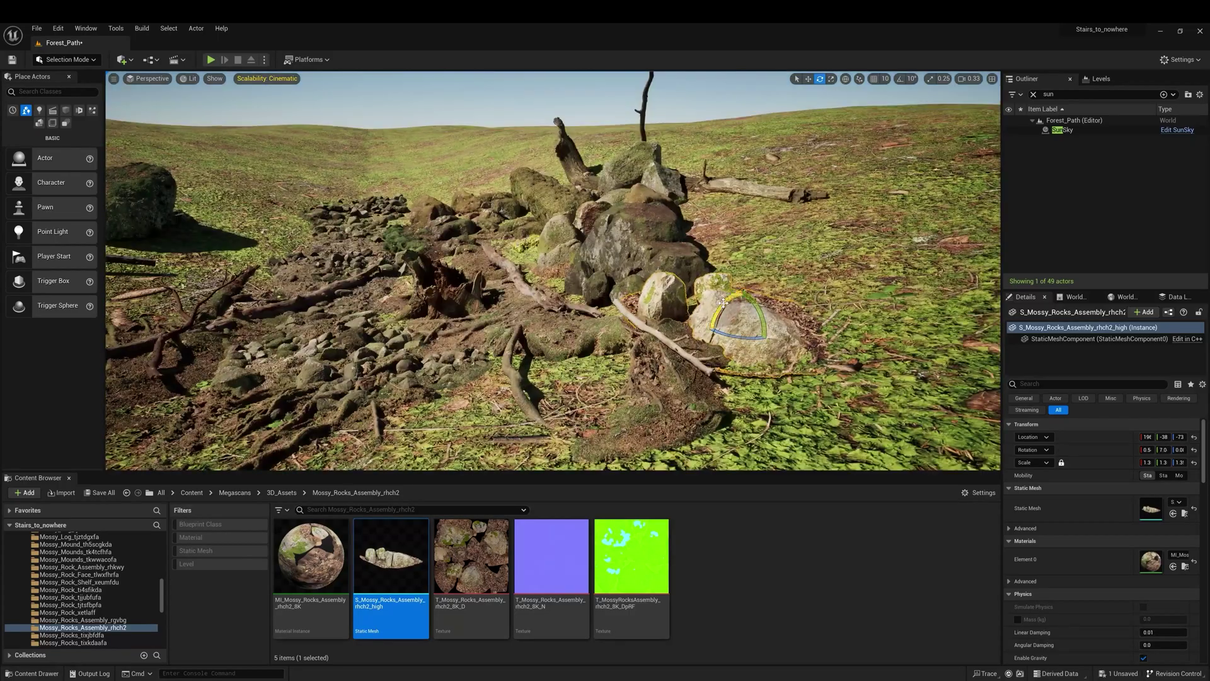
mouse_move(767, 337)
right_mouse_down()
mouse_move(767, 403)
mouse_move(767, 337)
right_mouse_up()
key("w")
right_click_drag(561, 266, 774, 290)
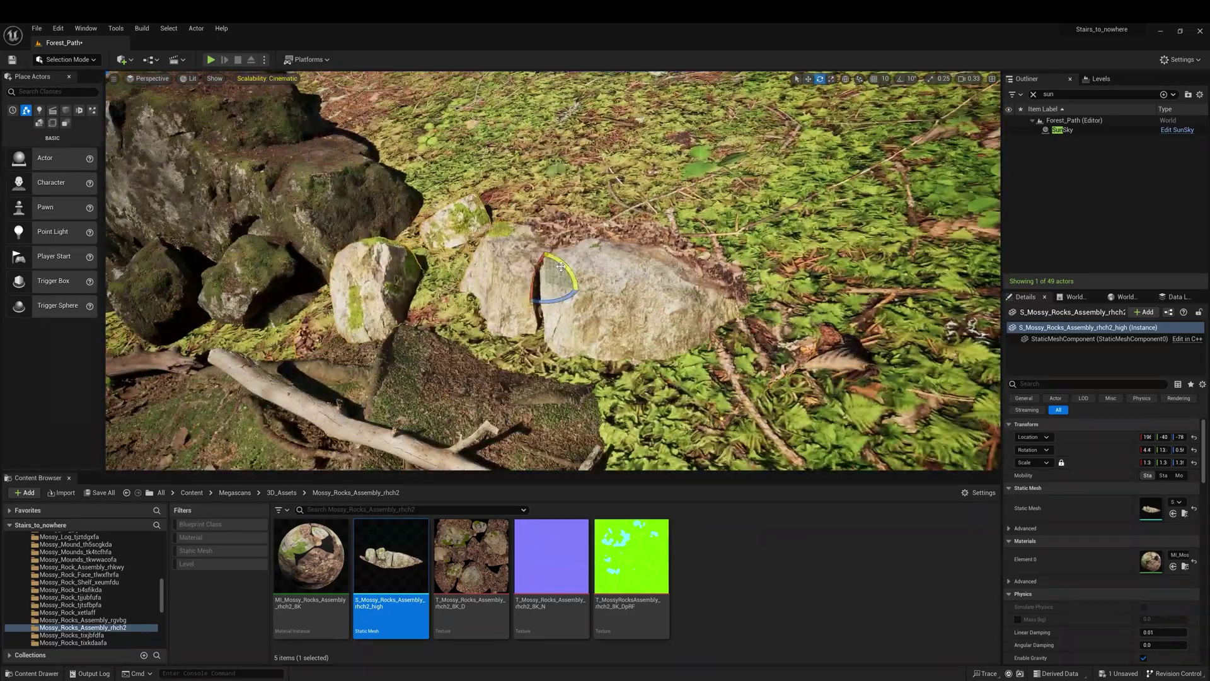
Finish rotating the Mossy_Rocks_Assembly_rhch2 mesh and place the Mossy_Rock_xetlaff boulder behind it, scaled to about 0.7.
left_click_drag(554, 265, 557, 280)
right_click_drag(557, 281, 536, 265)
left_click(83, 620)
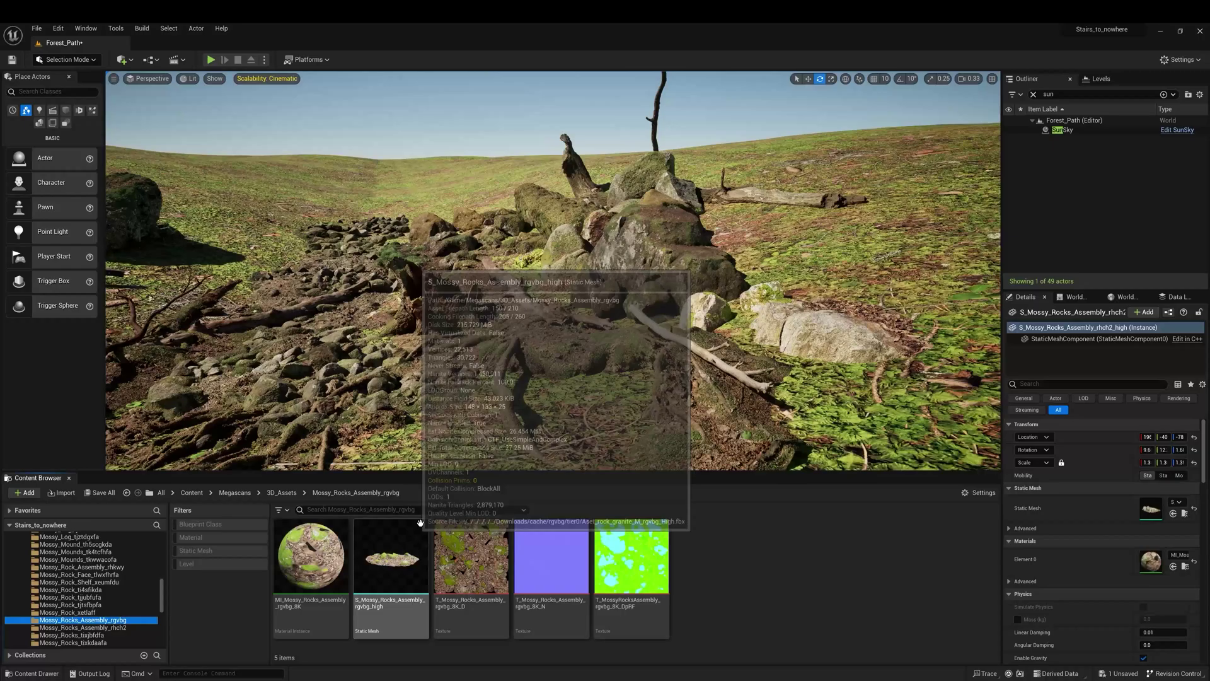
left_click(68, 612)
left_click_drag(391, 555, 677, 296)
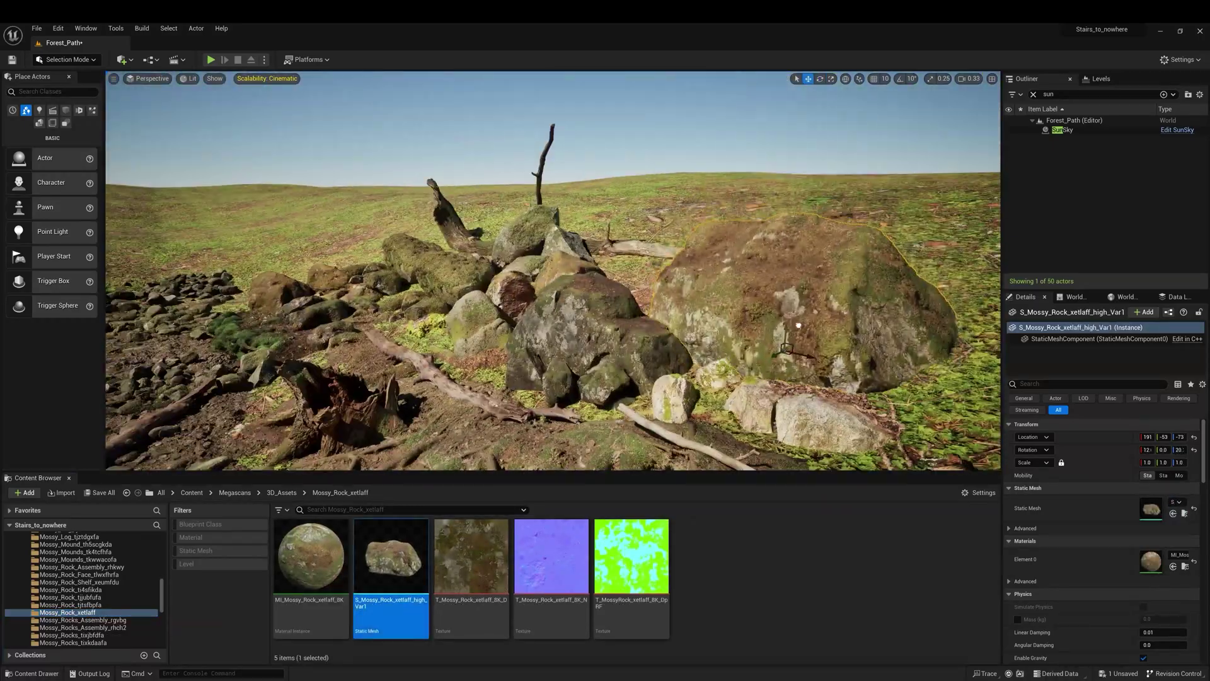
Place the Mossy_Rock_tjtsfbpfa mesh between the rock pile and the fallen log, scale it to about 2.5, and rotate and sink it.
left_click(71, 604)
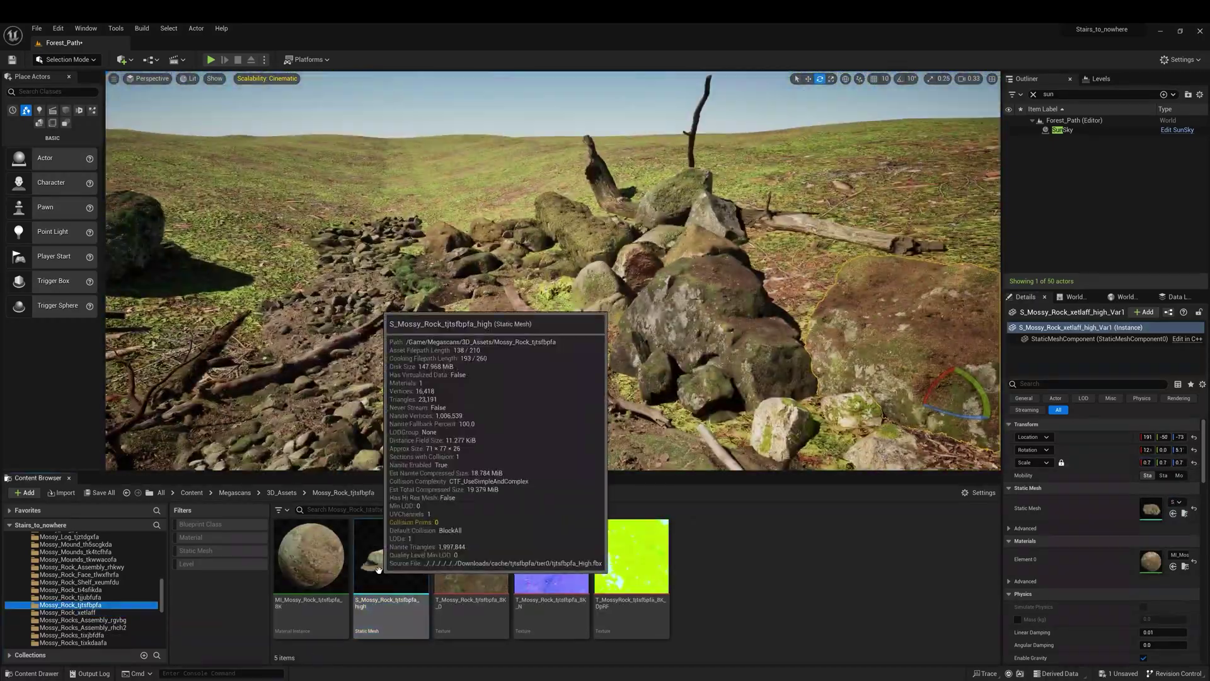
left_click_drag(378, 569, 774, 257)
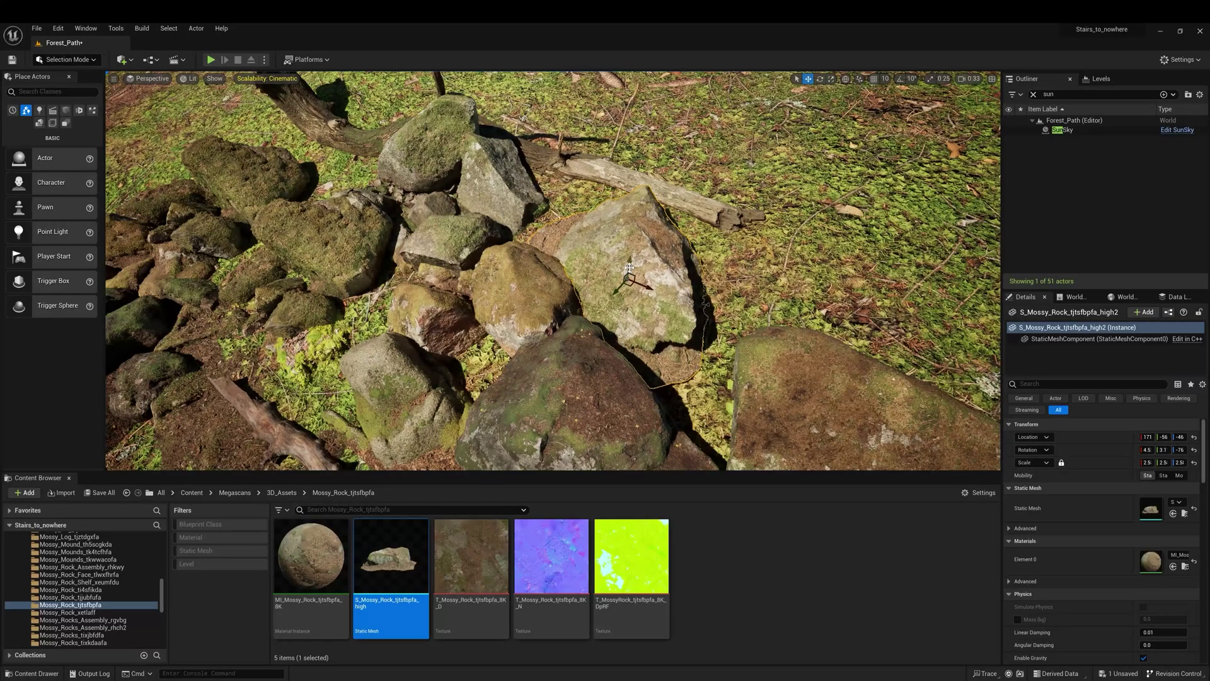
right_click_drag(624, 283, 554, 283)
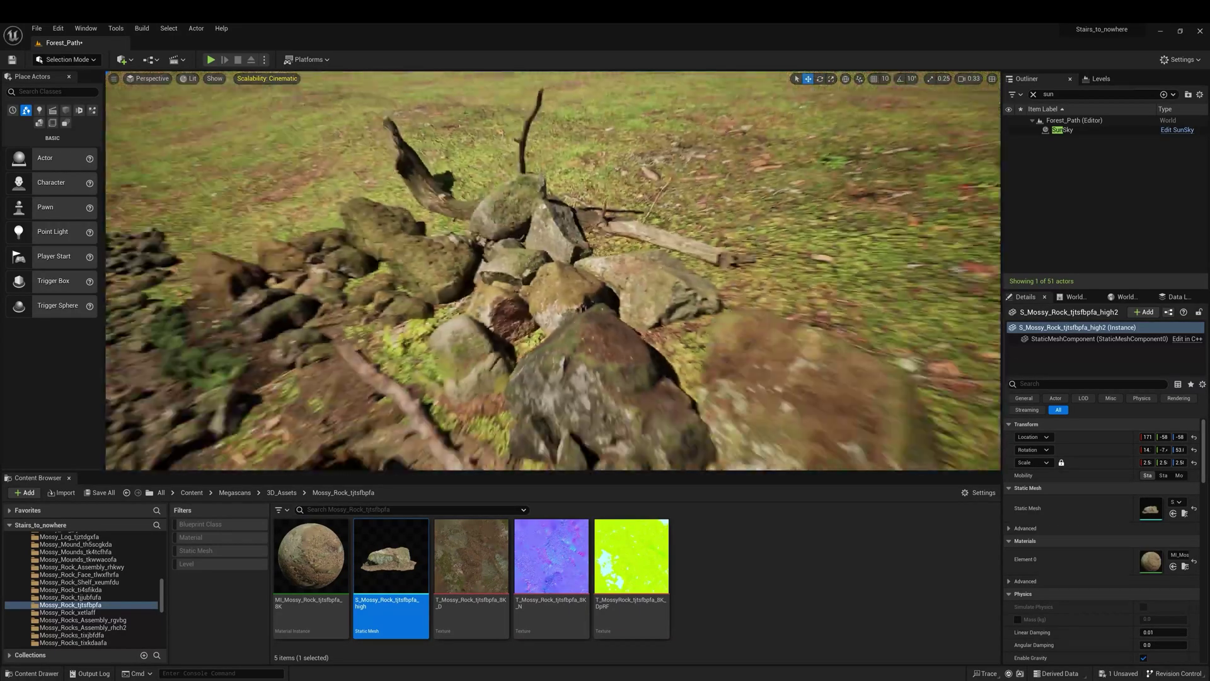
Place the Mossy_Rock_tjjubfufa mesh beside the large grey boulder, scaled to about 0.5.
left_click(71, 597)
left_click_drag(389, 561, 656, 354)
key("w")
right_click_drag(656, 354, 714, 328)
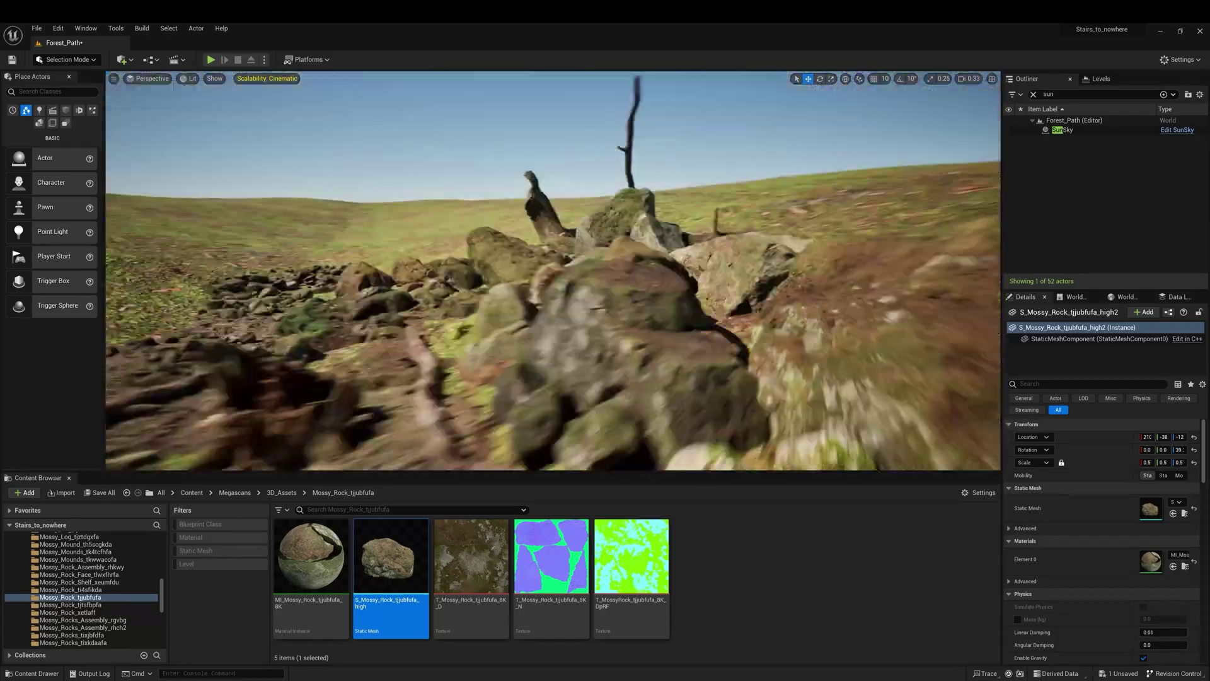
Place the Mossy_Rock_ti4sfikda mesh at the far end of the rock pile, scaled to about 1.9, and add the Mossy_Rock_Shelf_xeumfdu mesh.
left_click(92, 590)
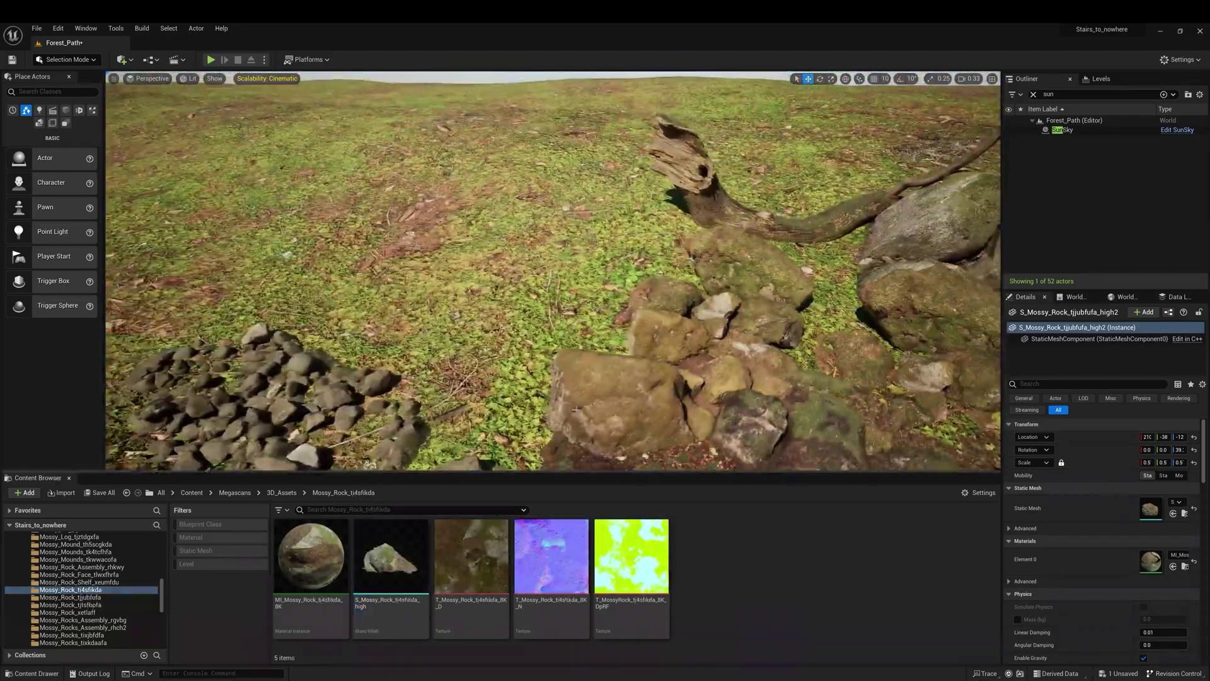
left_click_drag(390, 557, 567, 259)
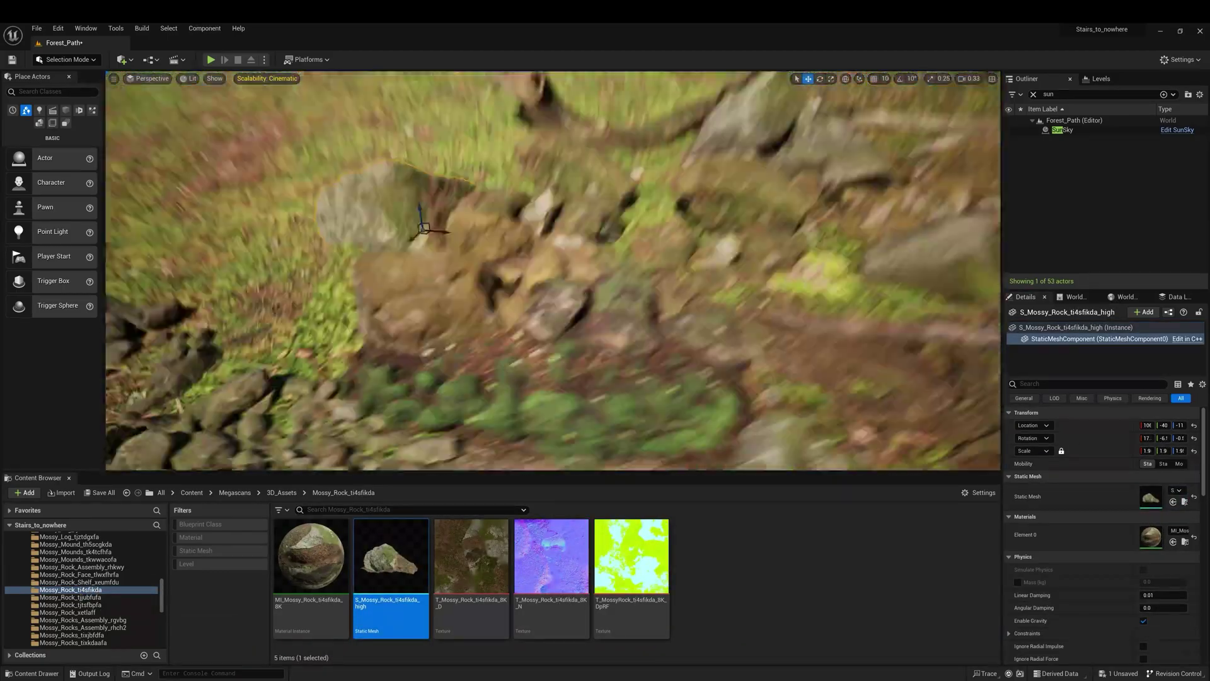
left_click(78, 582)
left_click_drag(391, 556, 502, 357)
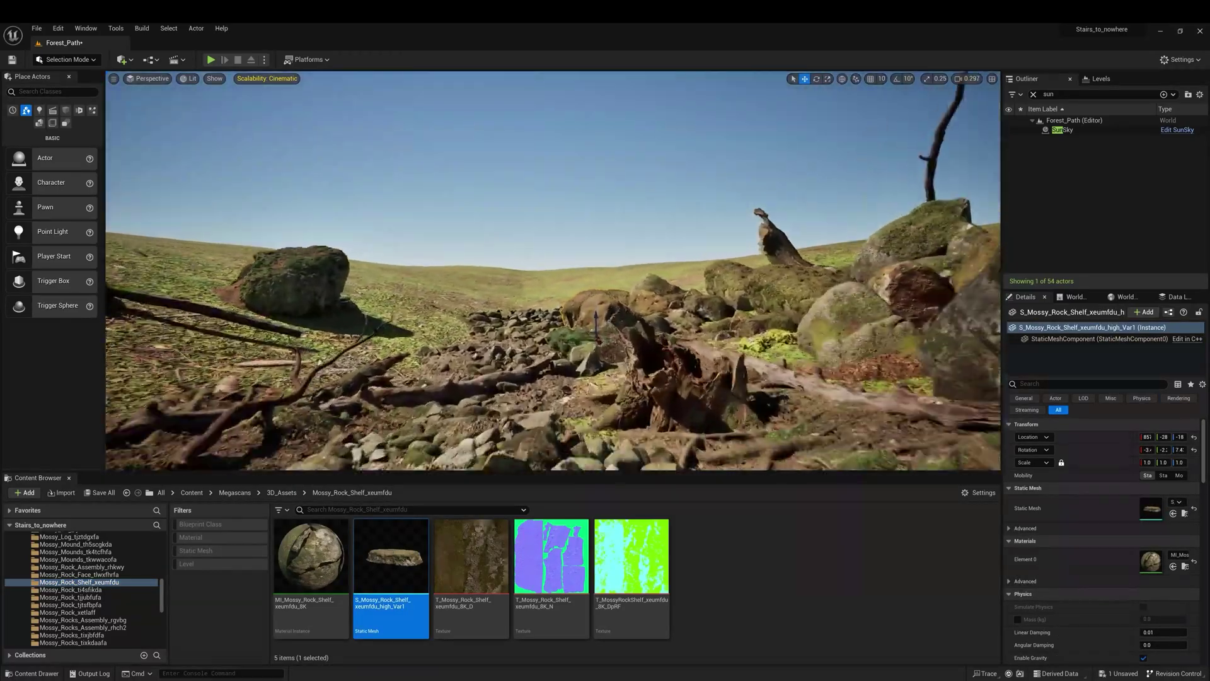
Place the Mossy_Mounds_tk4tcfhfa mesh at the foot of the rock pile and tilt it into the slope.
left_click(79, 574)
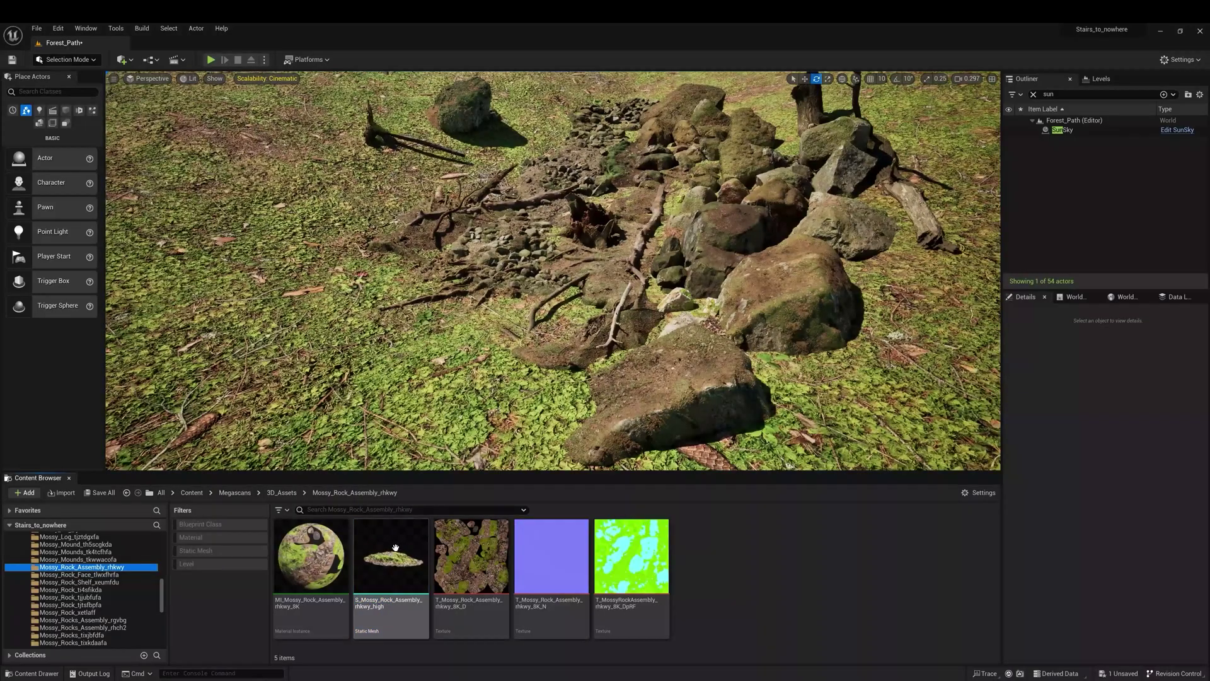
scroll(76, 592, "up", 2)
left_click(76, 597)
left_click_drag(397, 559, 502, 345)
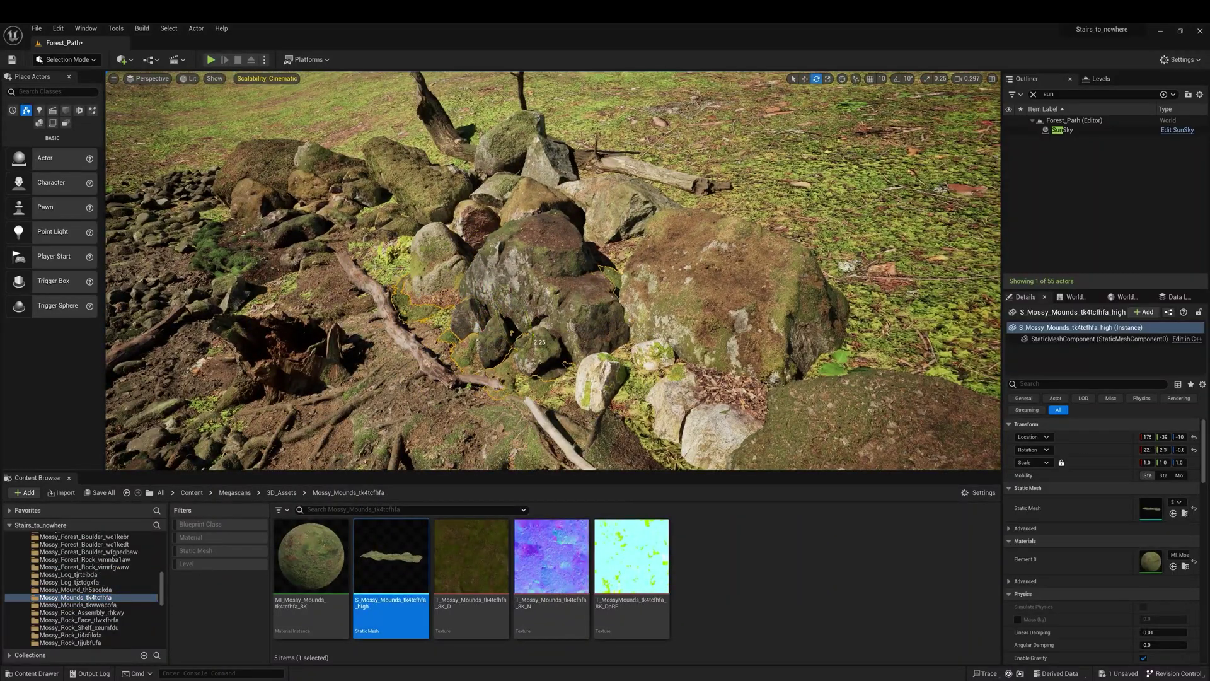
right_click_drag(512, 333, 479, 341)
key("w")
Place Mossy_Mound_th5scgkda, scaled to about 1.3, against the rock pile, and add the Mossy_Log_tjztdgxfa and Mossy_Log_tjrtcibda meshes.
left_click(75, 589)
left_click_drag(390, 556, 273, 278)
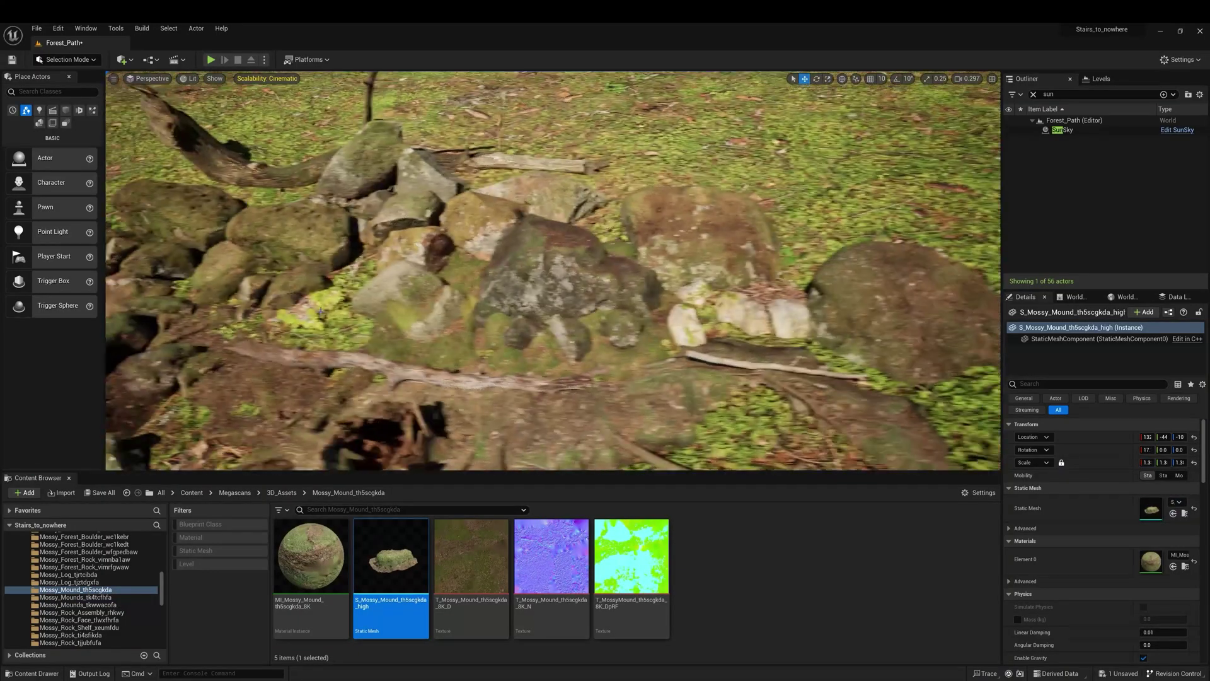
left_click(69, 581)
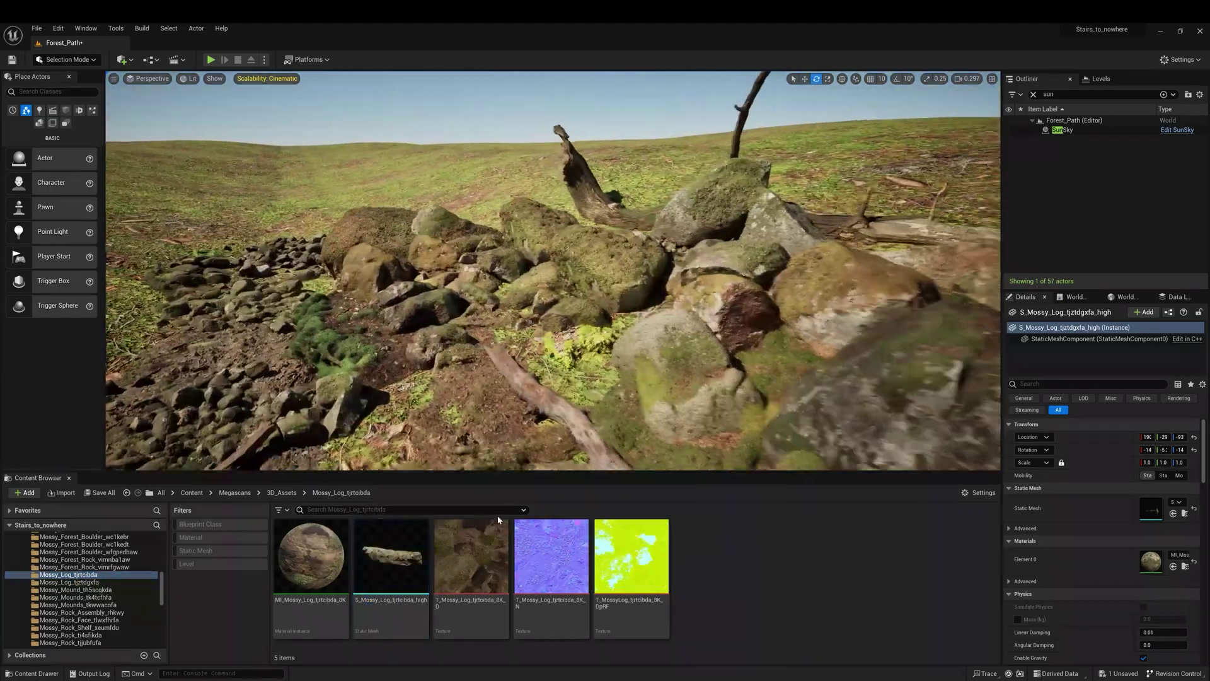
left_click_drag(391, 555, 563, 300)
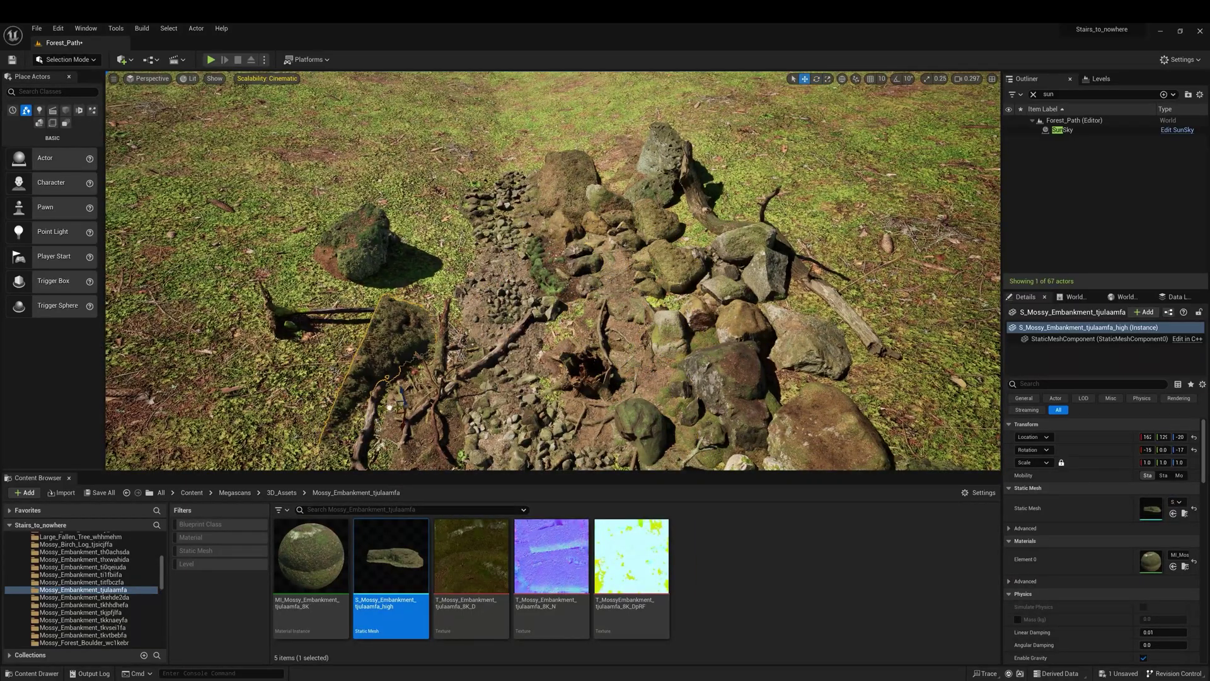
Place the Mossy_Embankment_titfbczfa mesh behind the rock pile, scaled to about 1.4, then rotate and lower it into the ground.
left_click(589, 275)
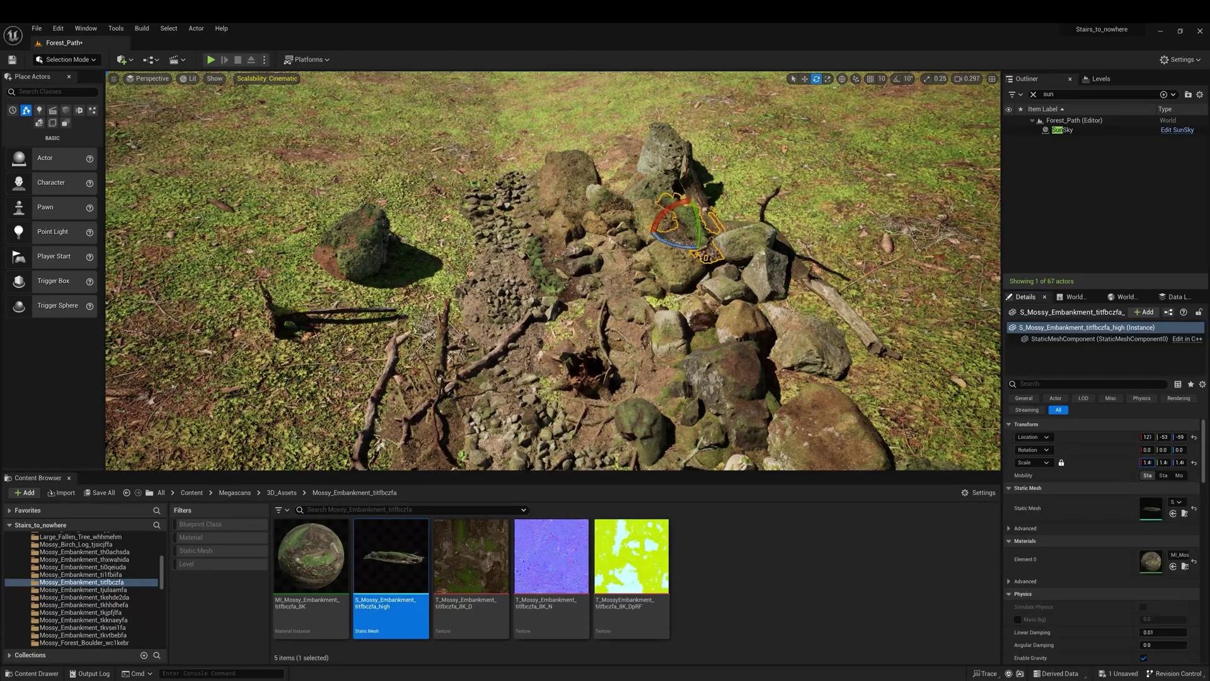
key("f")
key("w")
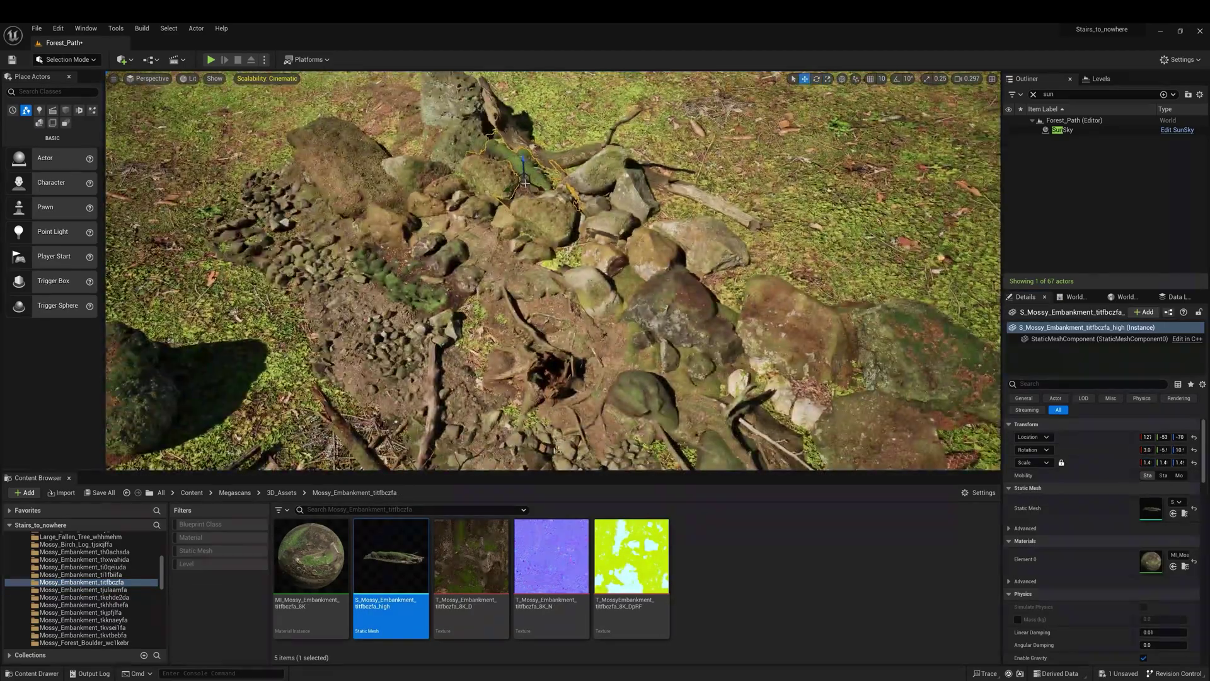
right_click_drag(560, 367, 535, 284)
Add a Mossy_Forest_Boulder_wc1kebr Var2 boulder beside the tree stump and resize it to fit the path edge.
key("Escape")
left_click(838, 209)
key("r")
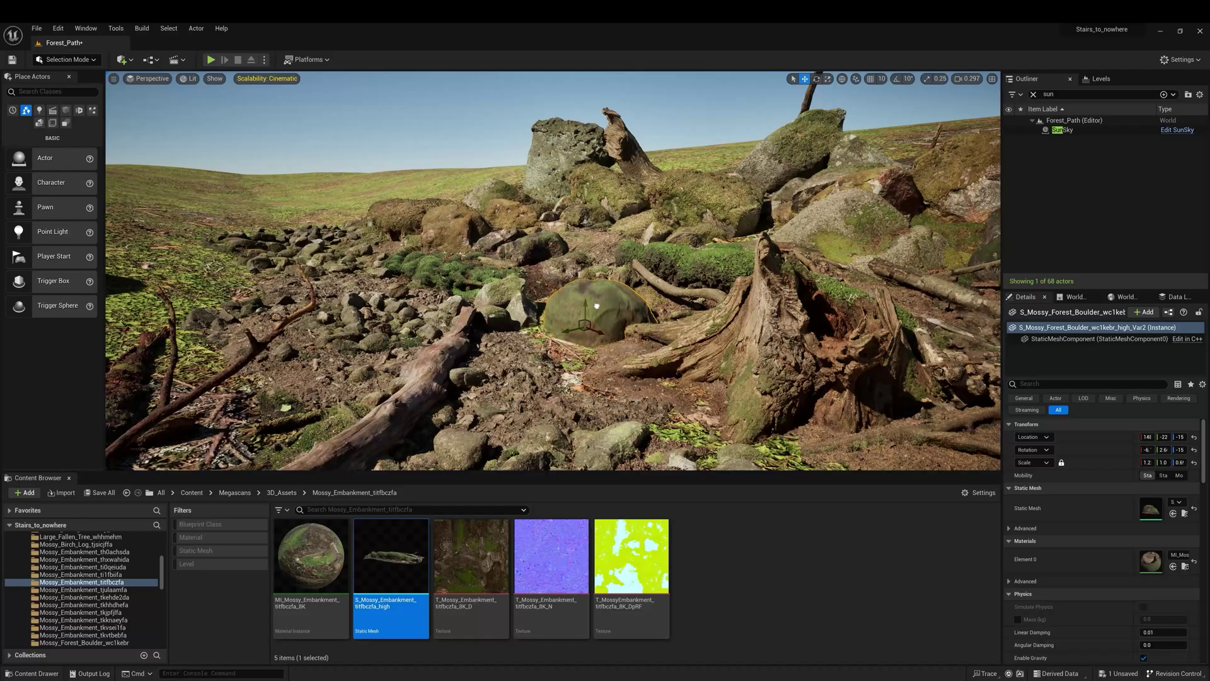
right_click_drag(589, 328, 589, 328)
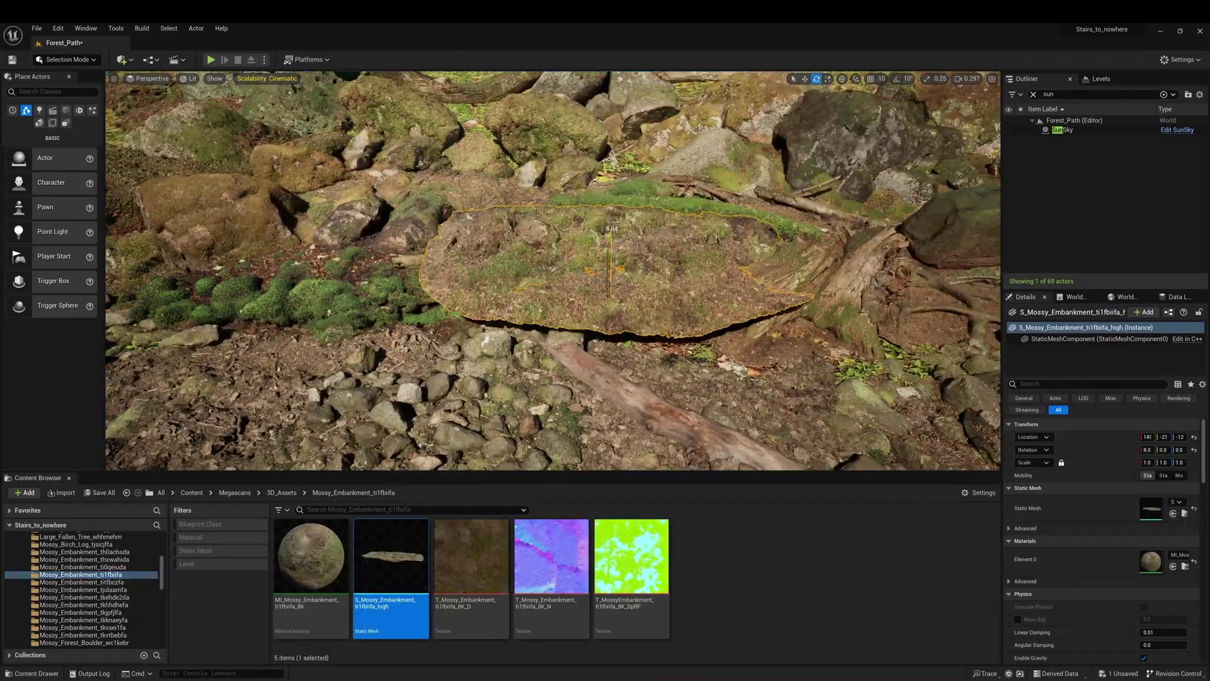
Fit the Mossy_Embankment_ti1fbiifa mesh into the ground beside the stump and add a copy of the Mossy_Rocks_tixkdaafa cluster.
right_click_drag(618, 283, 693, 315)
left_click(885, 229)
right_click_drag(884, 229, 914, 208)
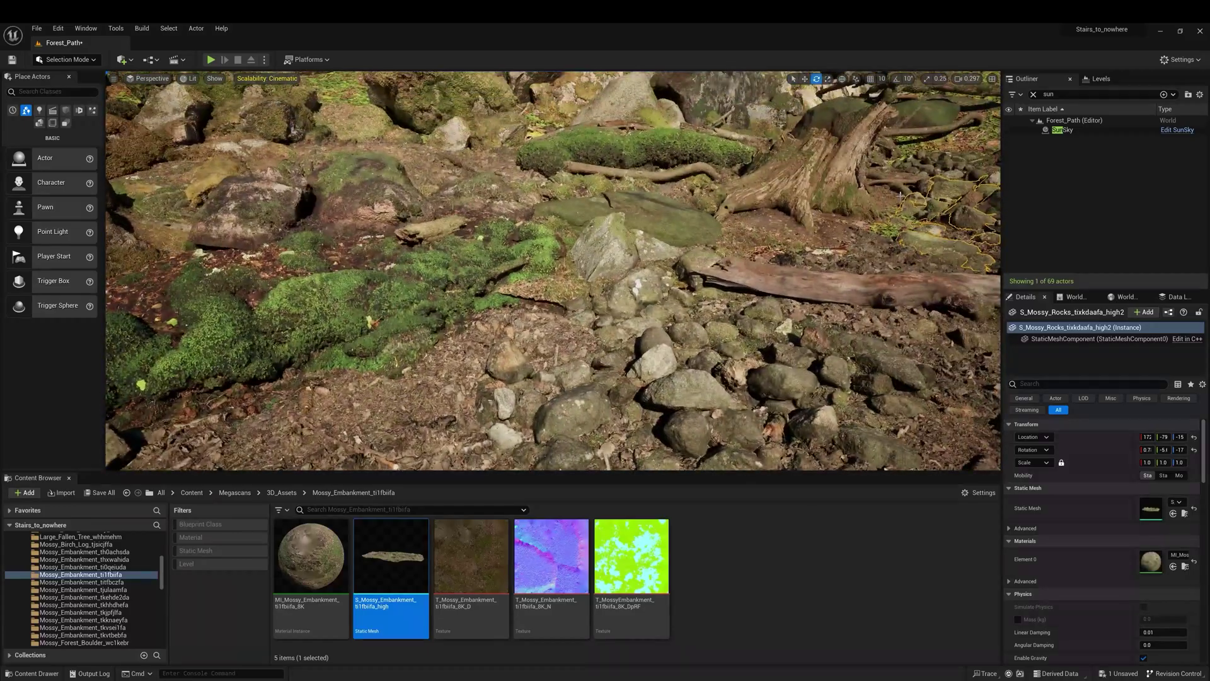
key("w")
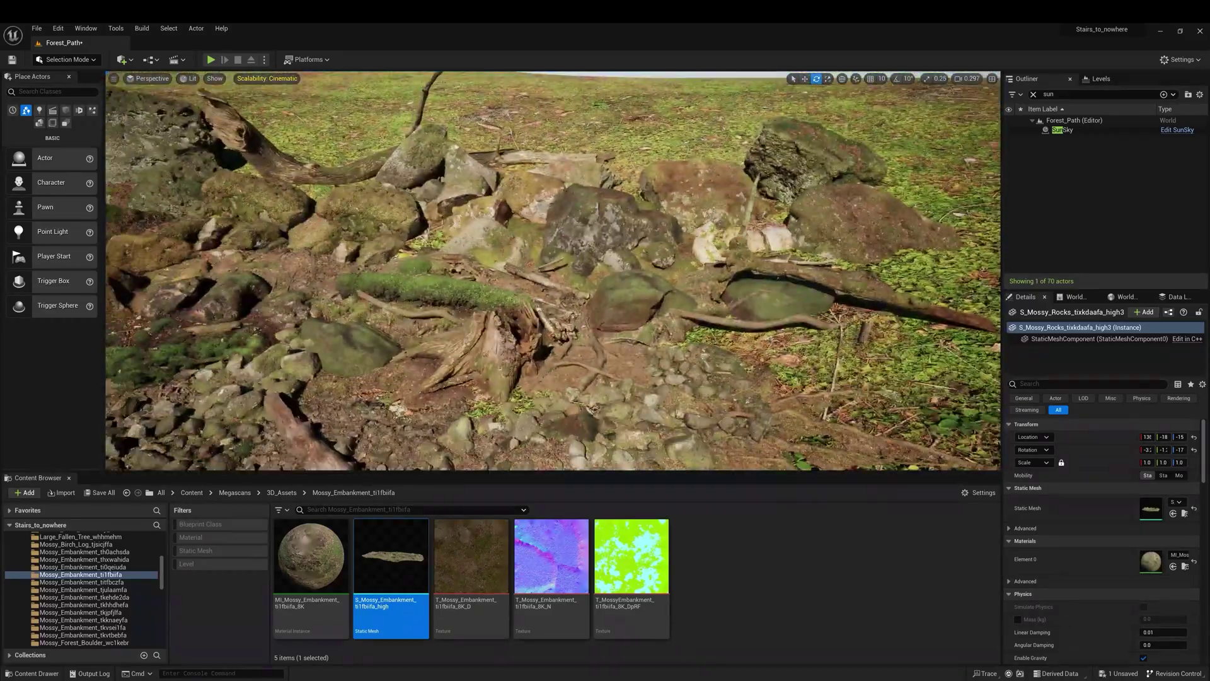
Move the old tree stump across to the opposite grassy side of the path, near the roots, and undo the last change.
right_click_drag(451, 200, 401, 201)
left_click(401, 201)
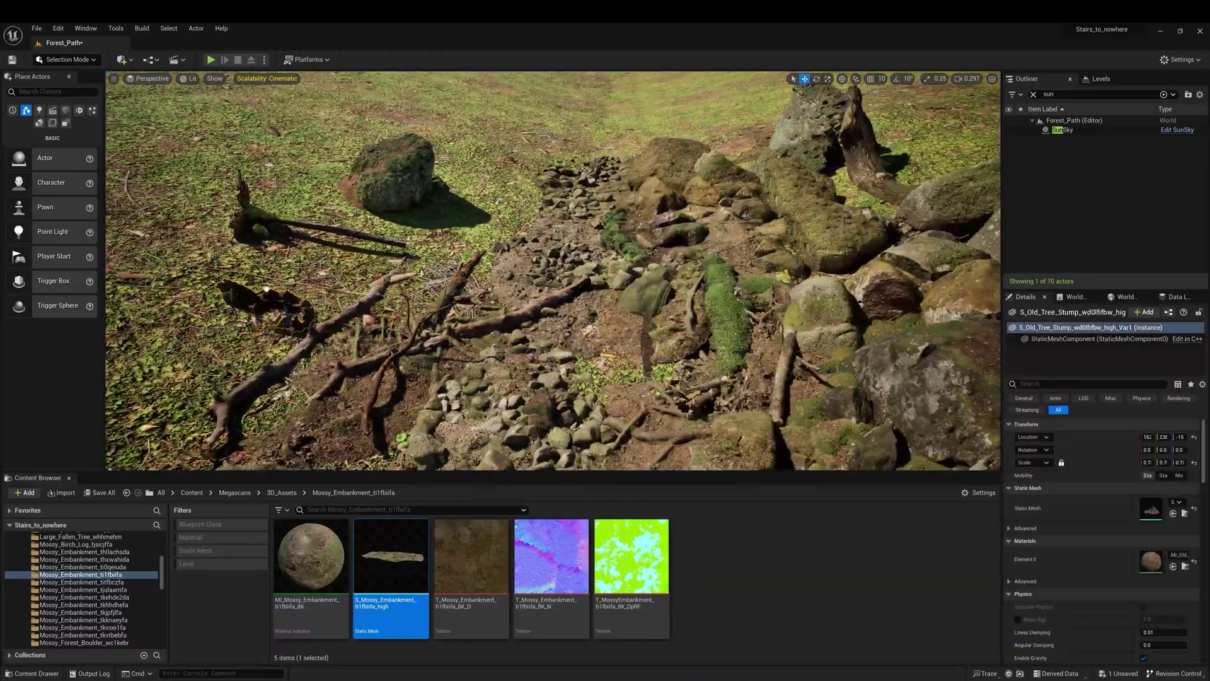
key("ctrl+z")
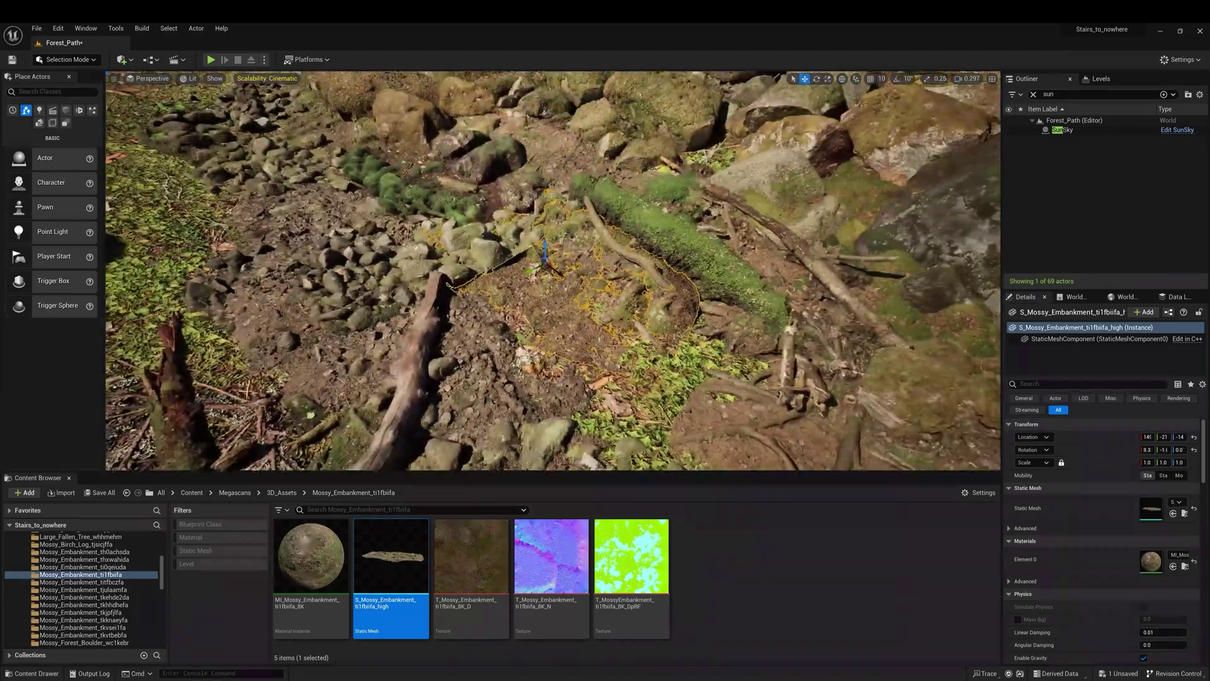
Duplicate the Mossy_Rocks_tletbf2fa cluster onto the bare stretch of path between the fallen branch and the mossy log.
right_click_drag(553, 270, 539, 296)
left_click(479, 220)
key("ctrl+z")
right_click_drag(481, 261, 722, 352)
left_click(504, 290)
right_click_drag(635, 226, 594, 292)
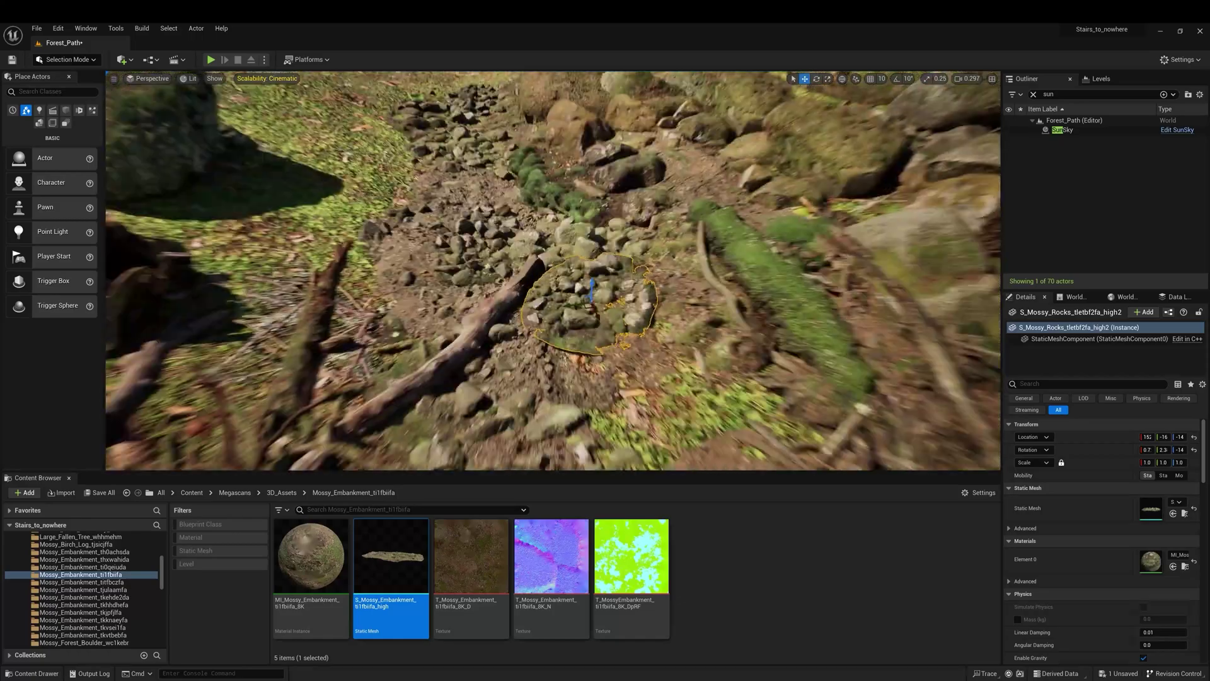
Resize, rotate and reposition the duplicated Mossy_Rocks_tletbf2fa cluster so it blends into the path.
key("r")
left_click_drag(595, 292, 624, 277)
right_click_drag(594, 292, 485, 328)
key("e")
left_click_drag(498, 306, 484, 308)
right_click_drag(513, 341, 579, 303)
left_click_drag(580, 302, 590, 340)
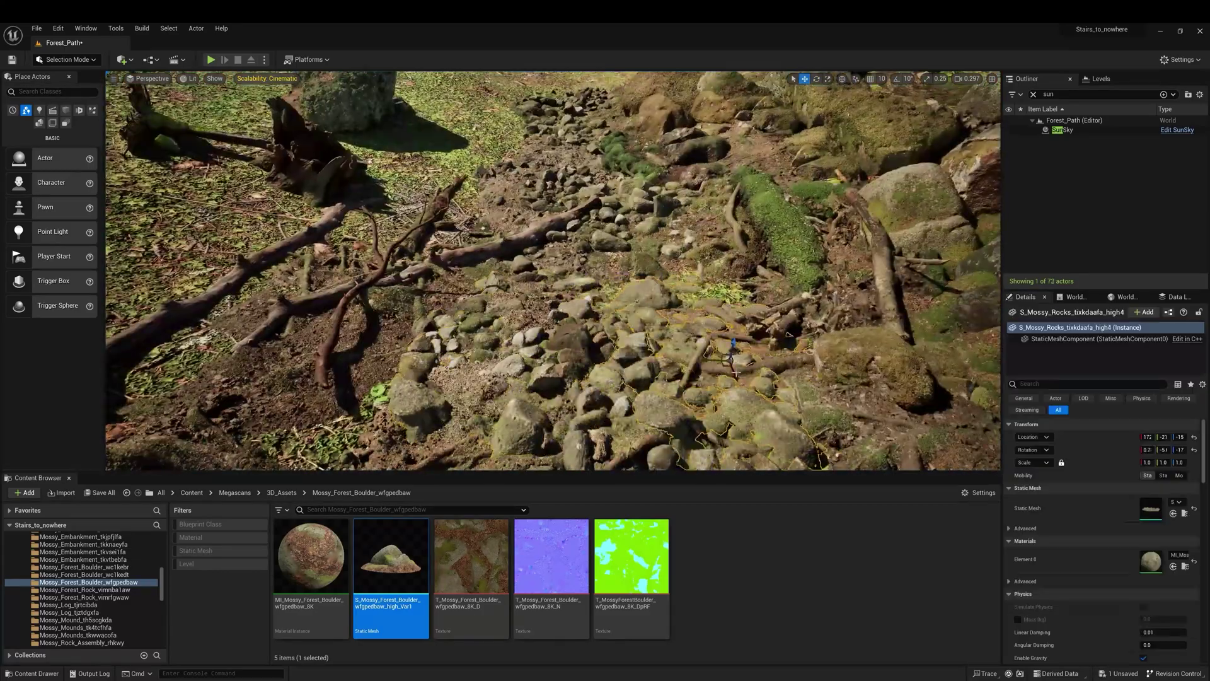
Preview the scene along the path without editor overlays and open the file commands.
key("g")
right_click_drag(553, 270, 553, 214)
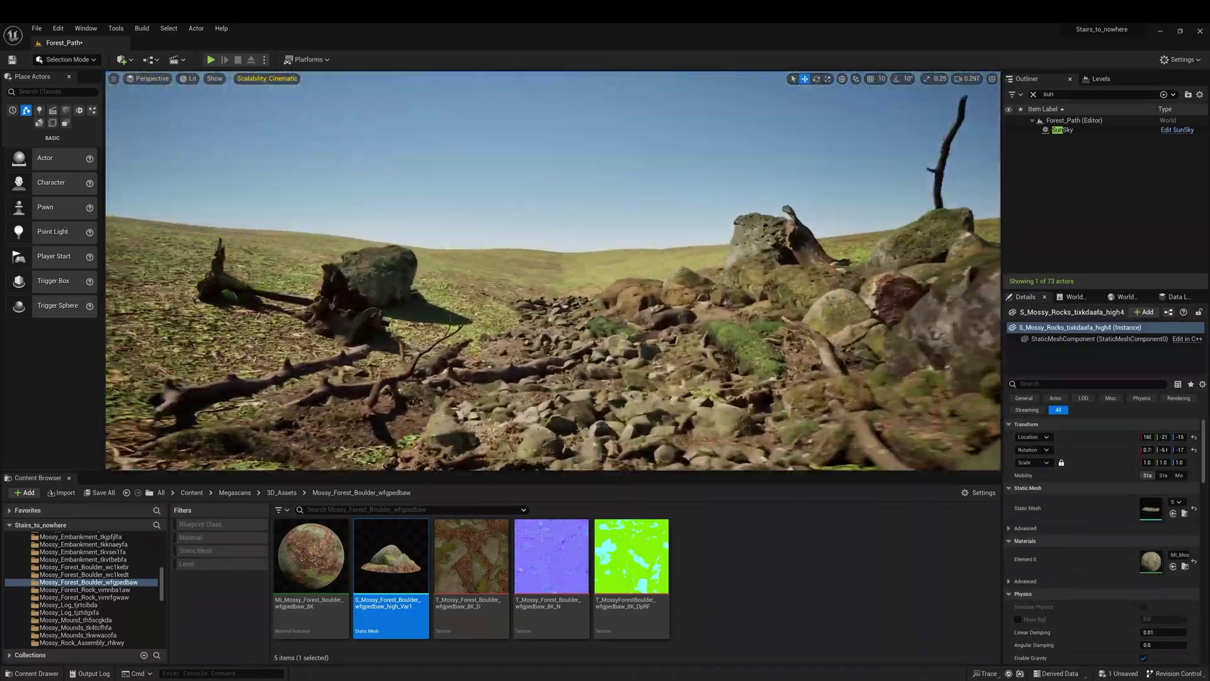
left_click(36, 29)
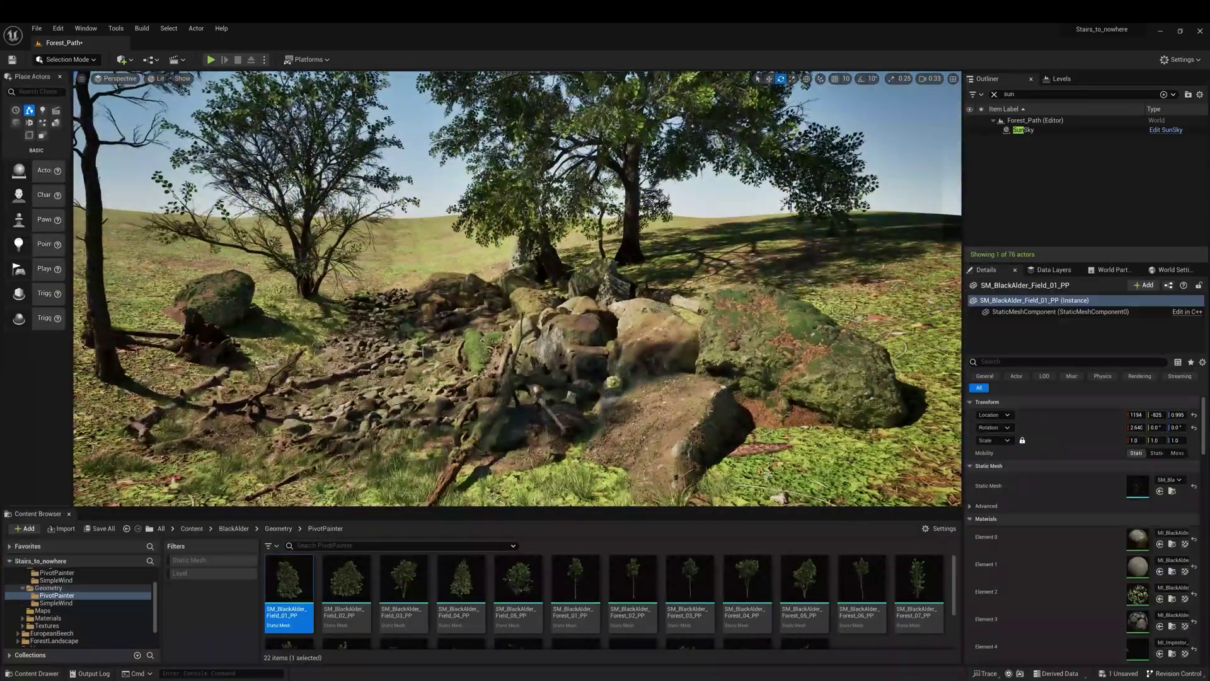
Place the SM_BlackAlder_Forest_04_PP tree on the grass behind the rock pile.
scroll(710, 410, "down", 3)
left_click_drag(736, 584, 860, 315)
mouse_move(665, 401)
right_mouse_down()
mouse_move(666, 296)
mouse_move(665, 401)
right_mouse_up()
key("w")
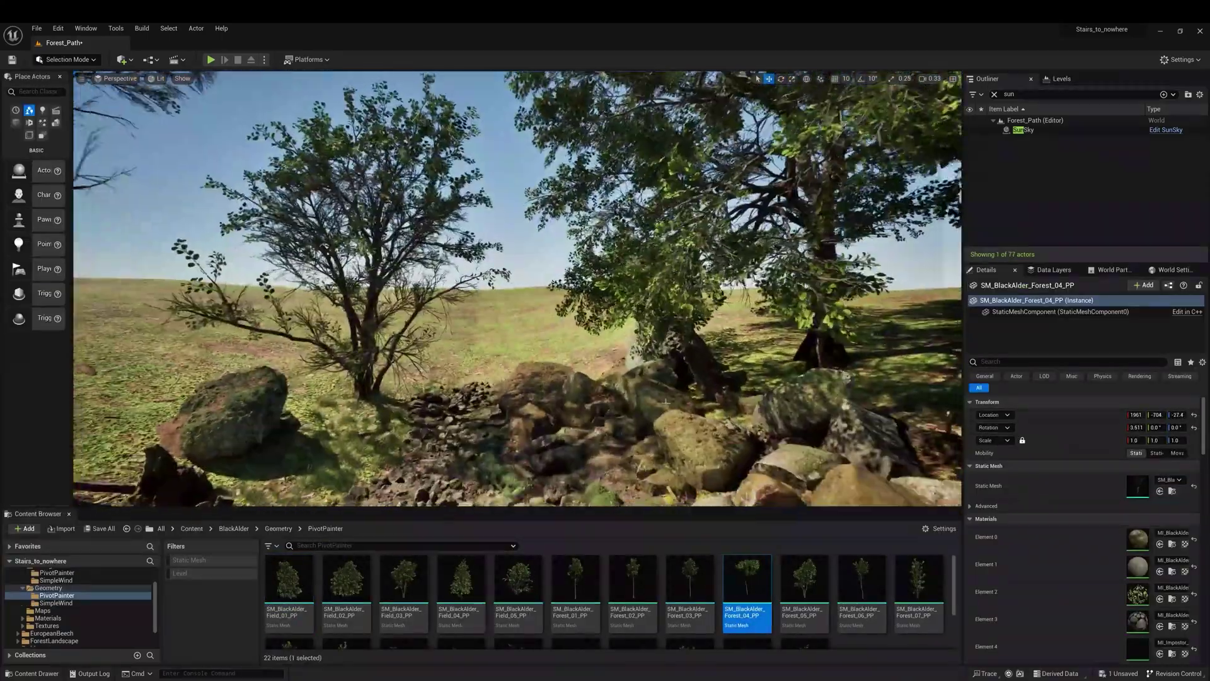
Place another SM_BlackAlder_Field_01_PP tree on the grass across the path from the rock pile and adjust its position.
left_click_drag(289, 578, 100, 357)
key("s")
right_click_drag(158, 338, 101, 334)
left_click_drag(217, 277, 246, 296)
key("w")
Place the SM_BlackAlder_Forest_07_PP tree on the open grass beside the rock pile and reposition the trees around the path.
right_click_drag(246, 296, 415, 403)
key("s")
left_click_drag(919, 585, 755, 345)
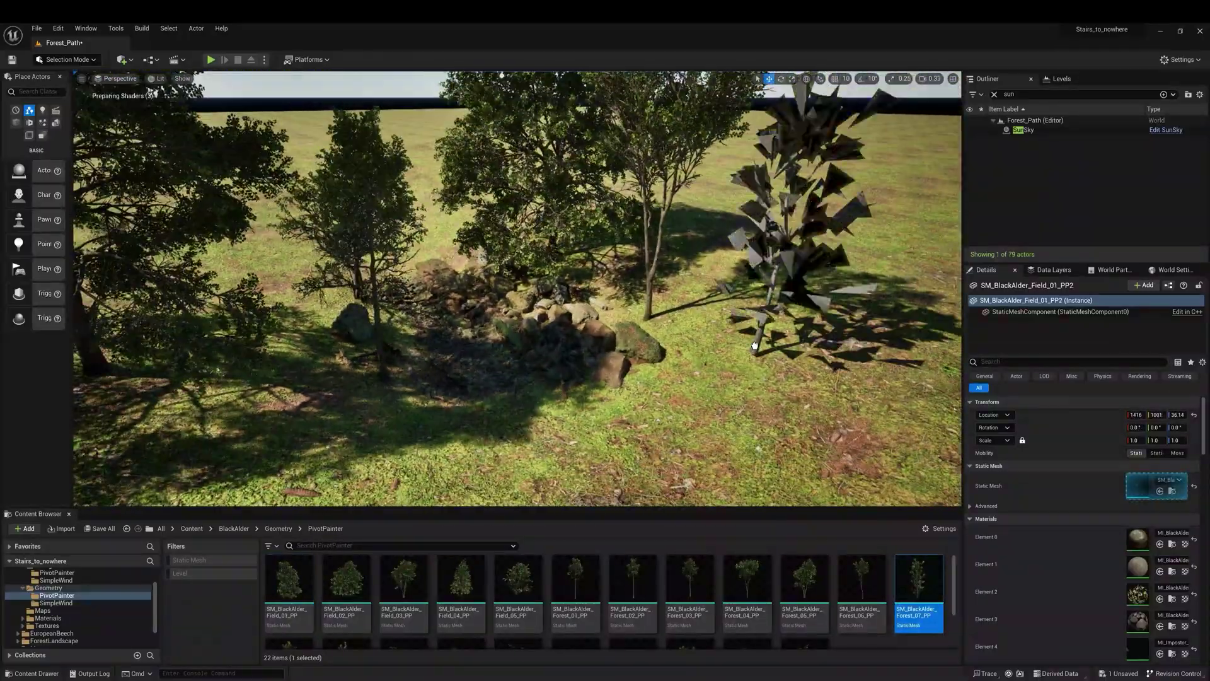
left_click_drag(419, 391, 364, 430)
key("w")
right_click_drag(365, 430, 372, 331)
right_click_drag(346, 376, 348, 373)
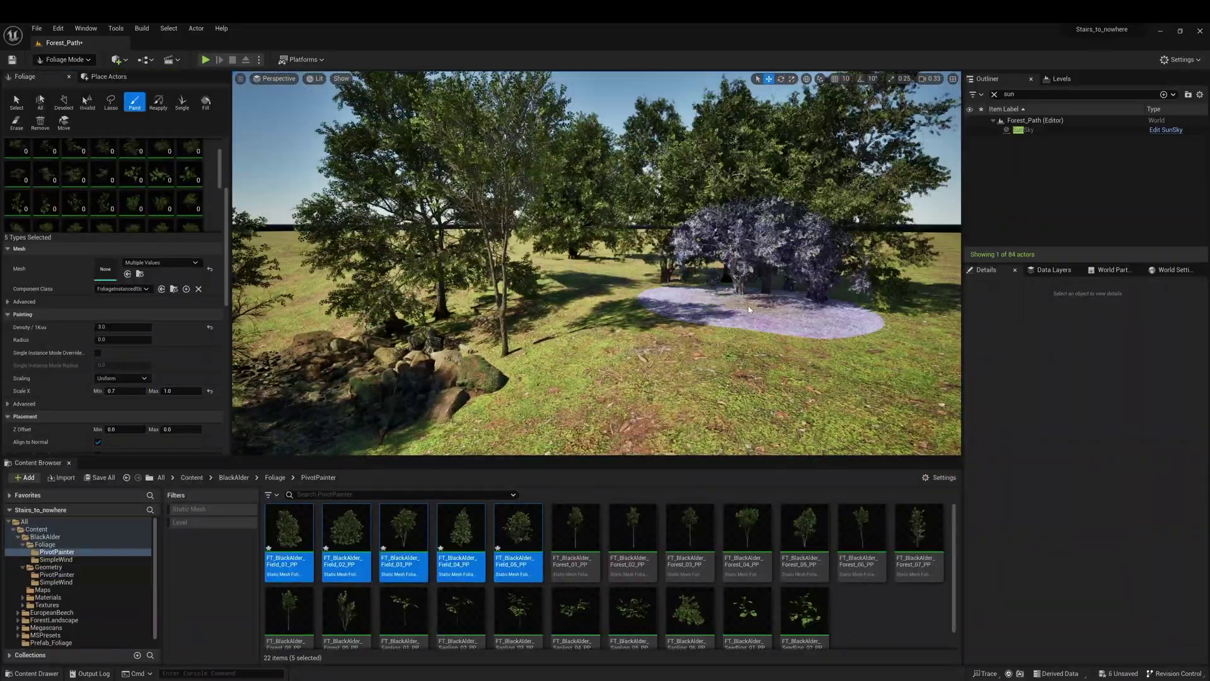
mouse_move(769, 311)
right_mouse_down()
mouse_move(716, 355)
mouse_move(668, 353)
right_mouse_up()
key("ctrl+z")
left_click(122, 326)
scroll(177, 208, "up", 5)
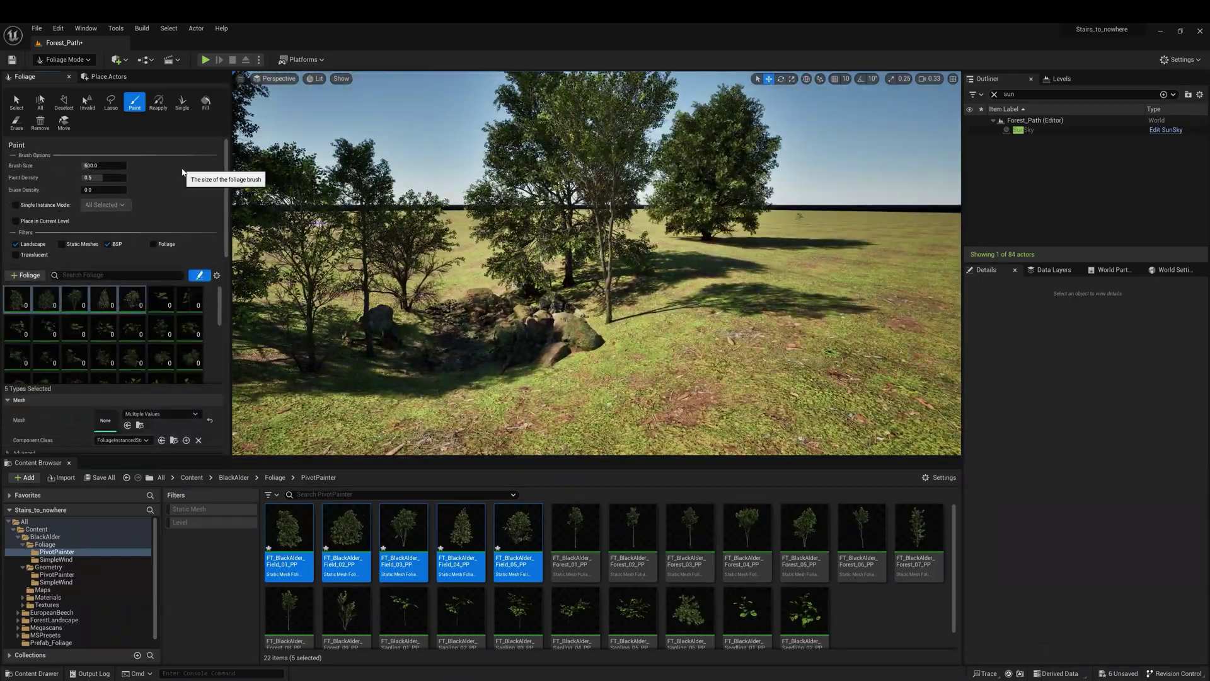
right_click_drag(441, 353, 407, 359)
left_click(599, 290)
key("ctrl+z")
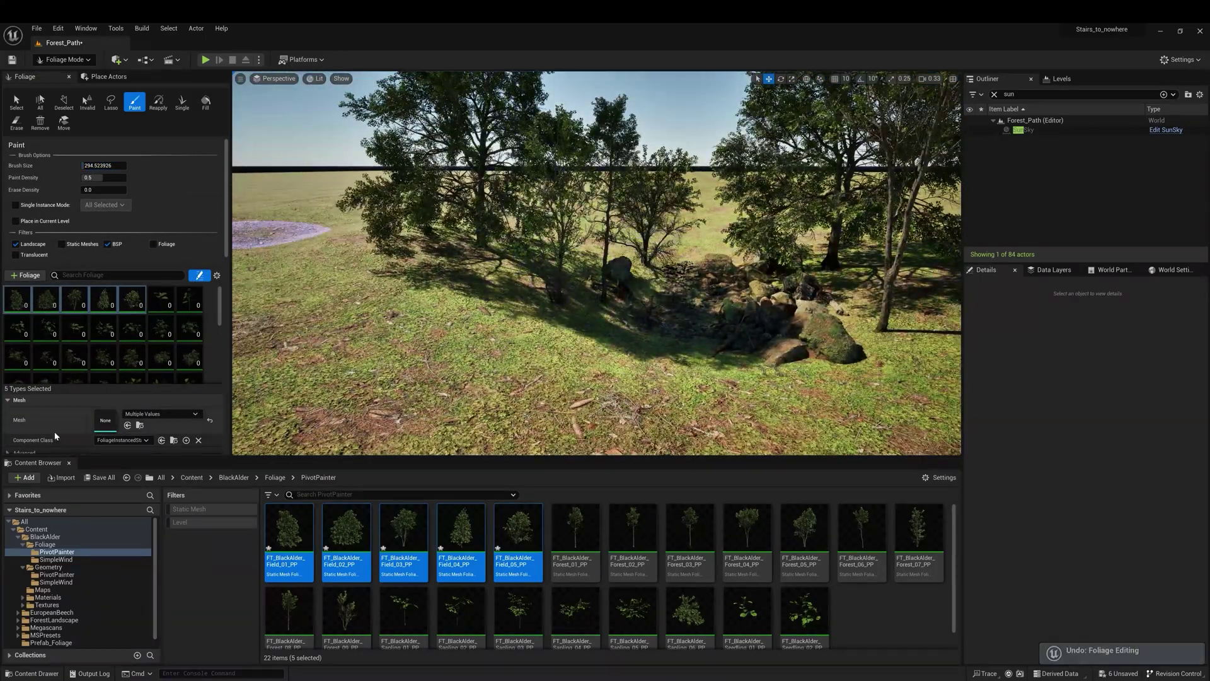
Set the painting density of the five selected BlackAlder Field foliage types to 0.1 and paint trees around the rocky path.
scroll(54, 431, "down", 5)
left_click(107, 342)
type("0.1")
left_click_drag(441, 321, 878, 257)
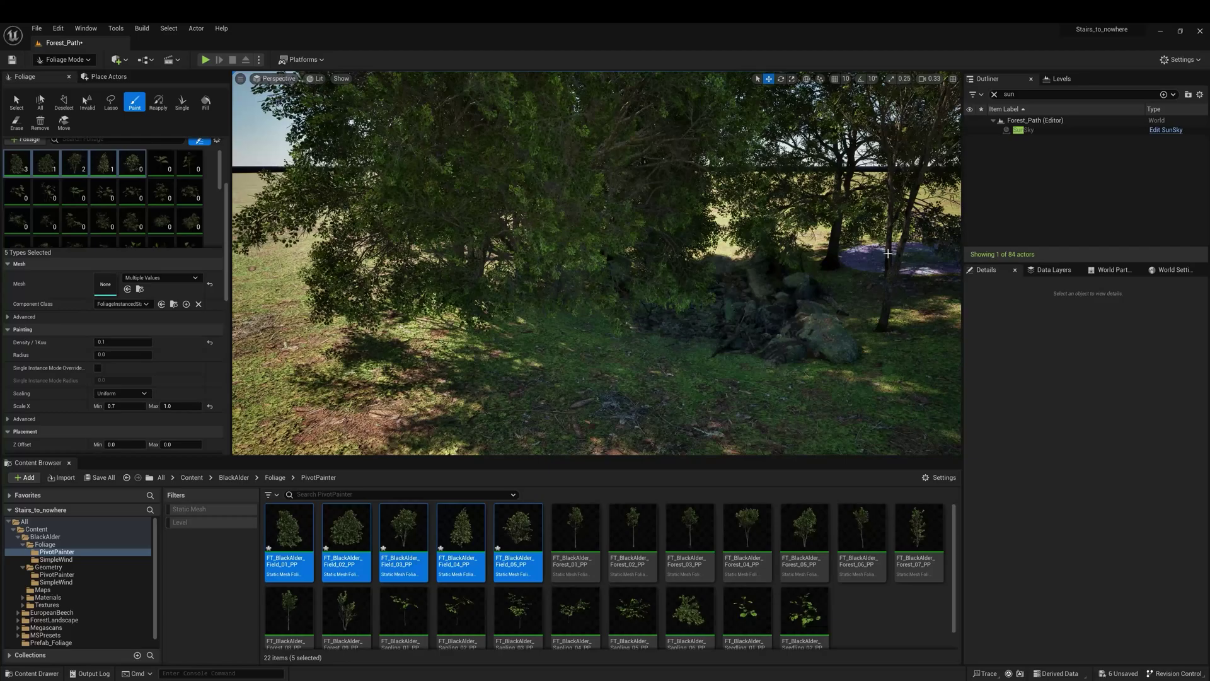
Paint more BlackAlder Field trees on the open grass bordering the existing tree group.
right_click_drag(671, 245, 873, 245)
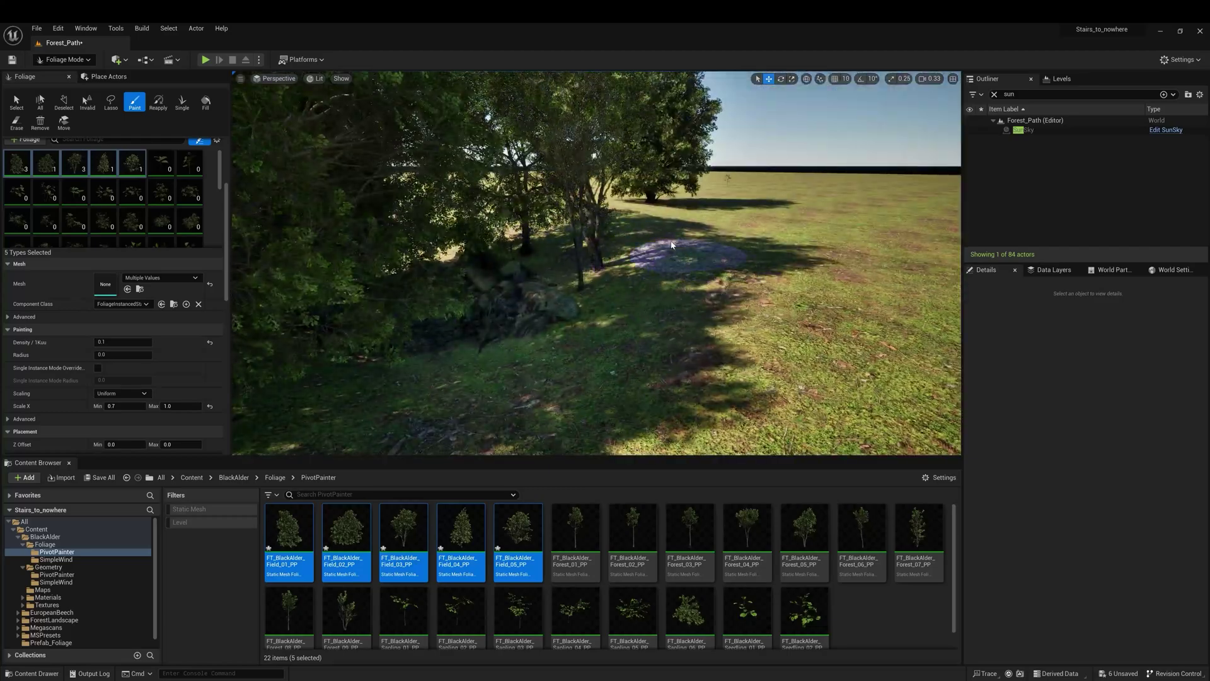
left_click(831, 340)
mouse_move(831, 340)
right_mouse_down()
mouse_move(567, 254)
mouse_move(895, 284)
right_mouse_up()
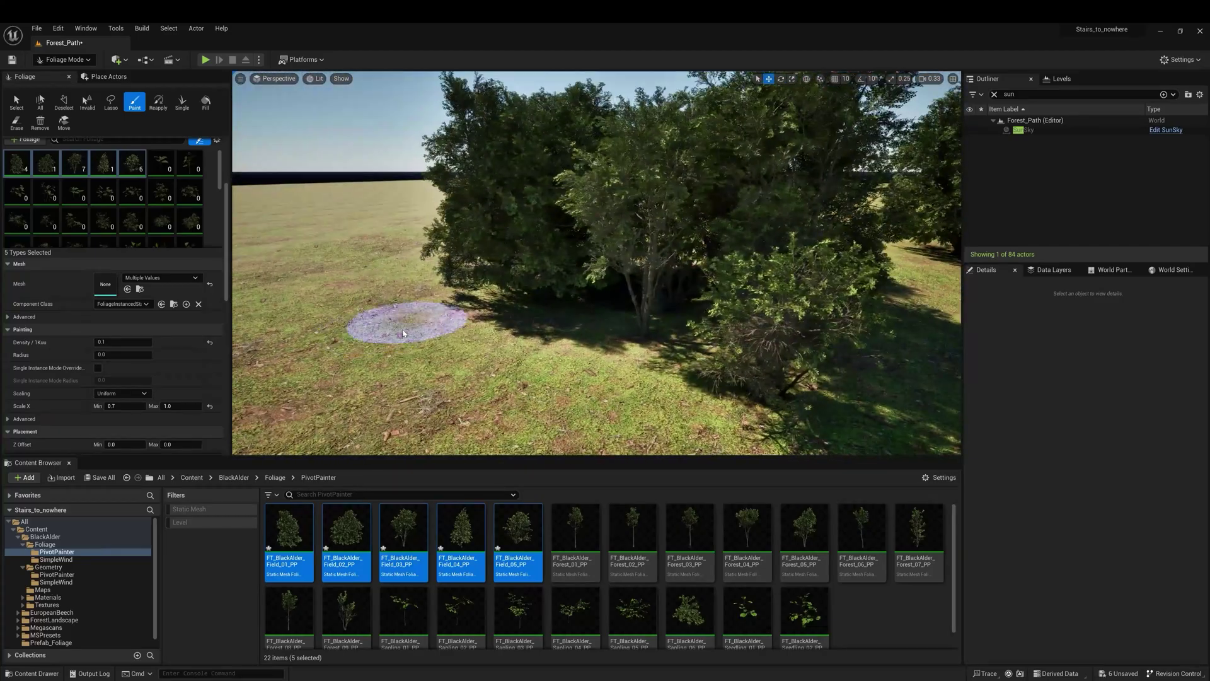
left_click(419, 325)
mouse_move(418, 325)
right_mouse_down()
mouse_move(479, 334)
mouse_move(479, 296)
mouse_move(479, 353)
right_mouse_up()
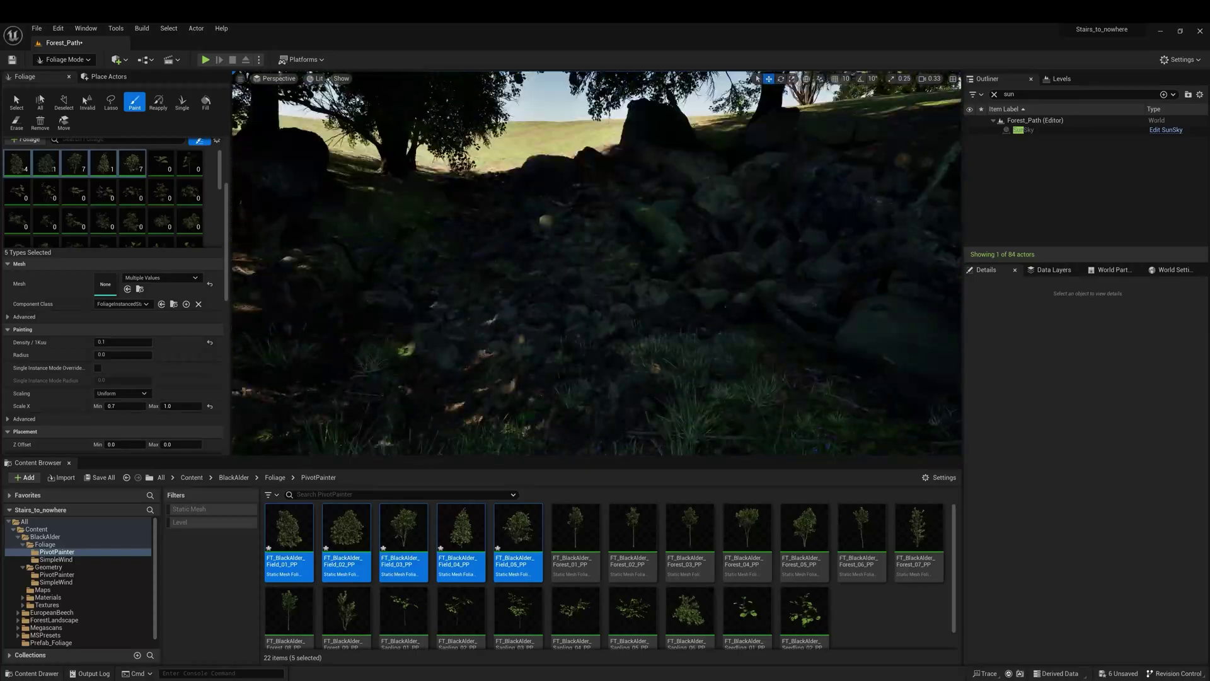
Return to Selection mode and assign the Iceland_Djupivogur texture cube as the cubemap of the SunSky's SkyLight.
left_click(125, 61)
left_click(65, 59)
left_click(84, 82)
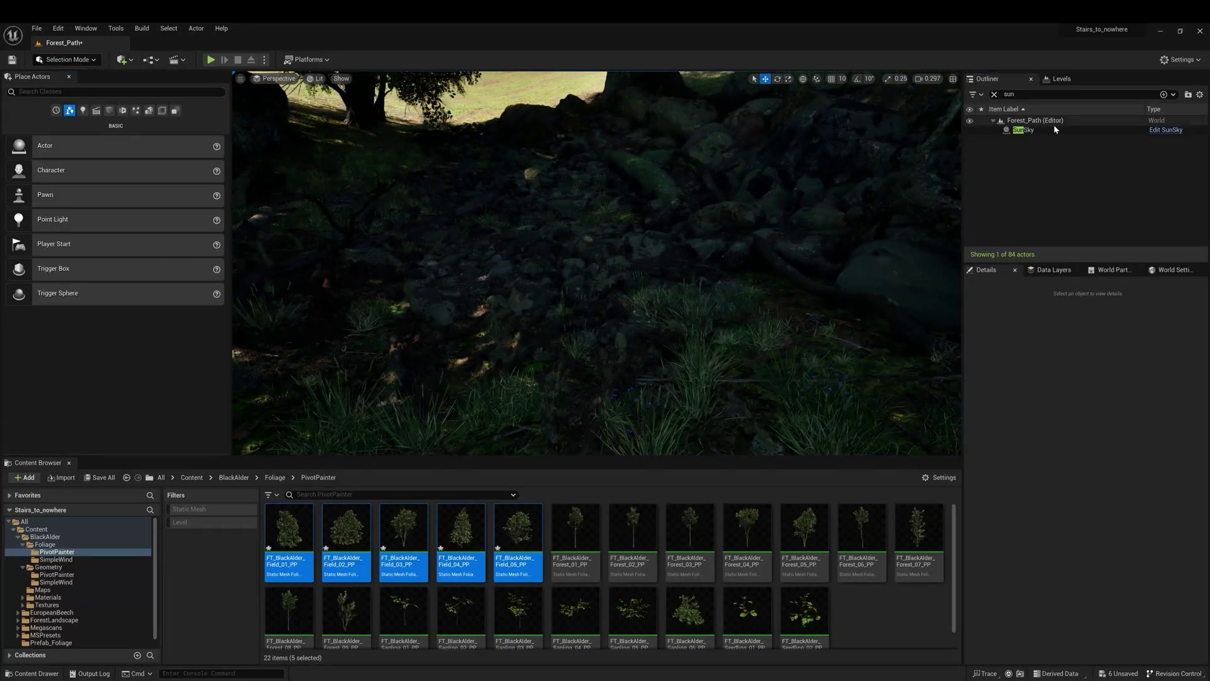
left_click(1051, 129)
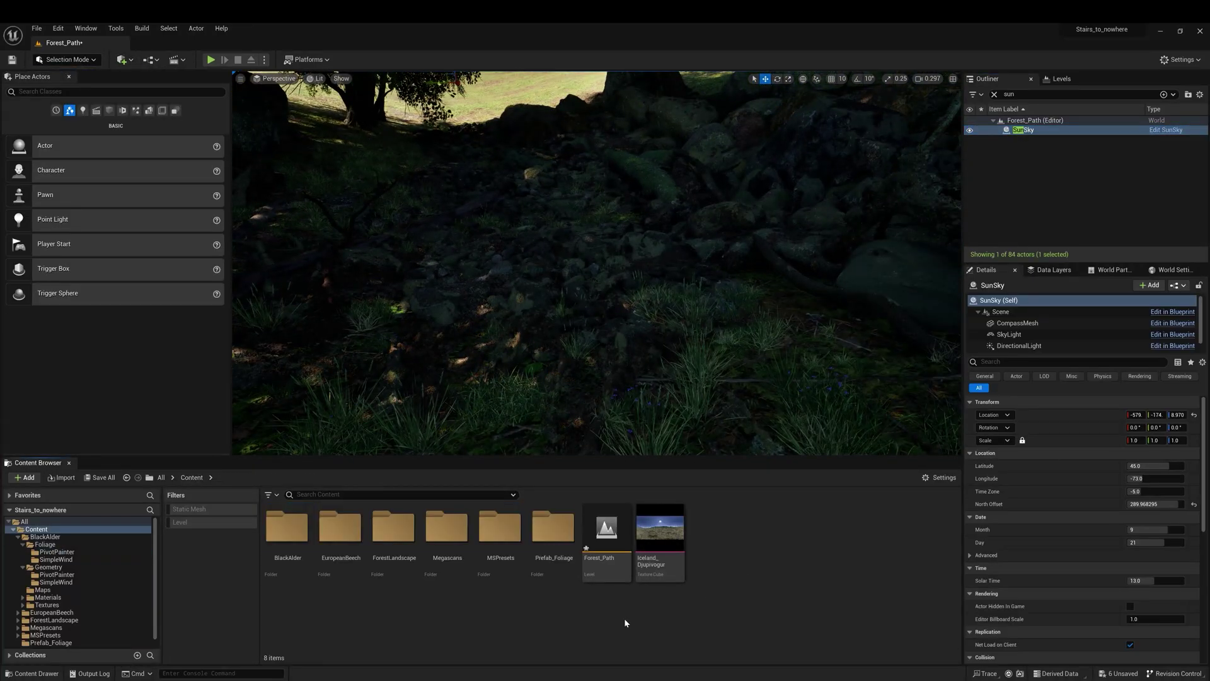
left_click(1009, 334)
left_click_drag(659, 533, 1138, 501)
Set the SkyLight intensity to 12000 after trying 60000 and 20000.
left_click(1145, 559)
type("100000")
key("Return")
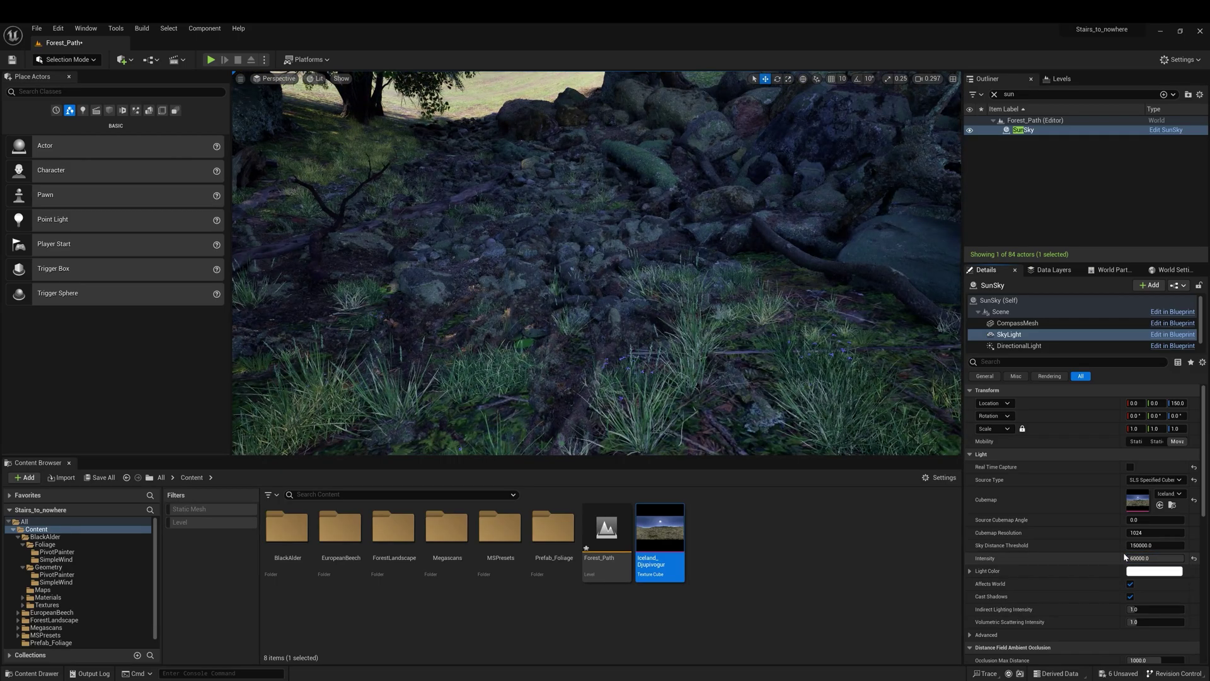
left_click(1142, 558)
type("20000")
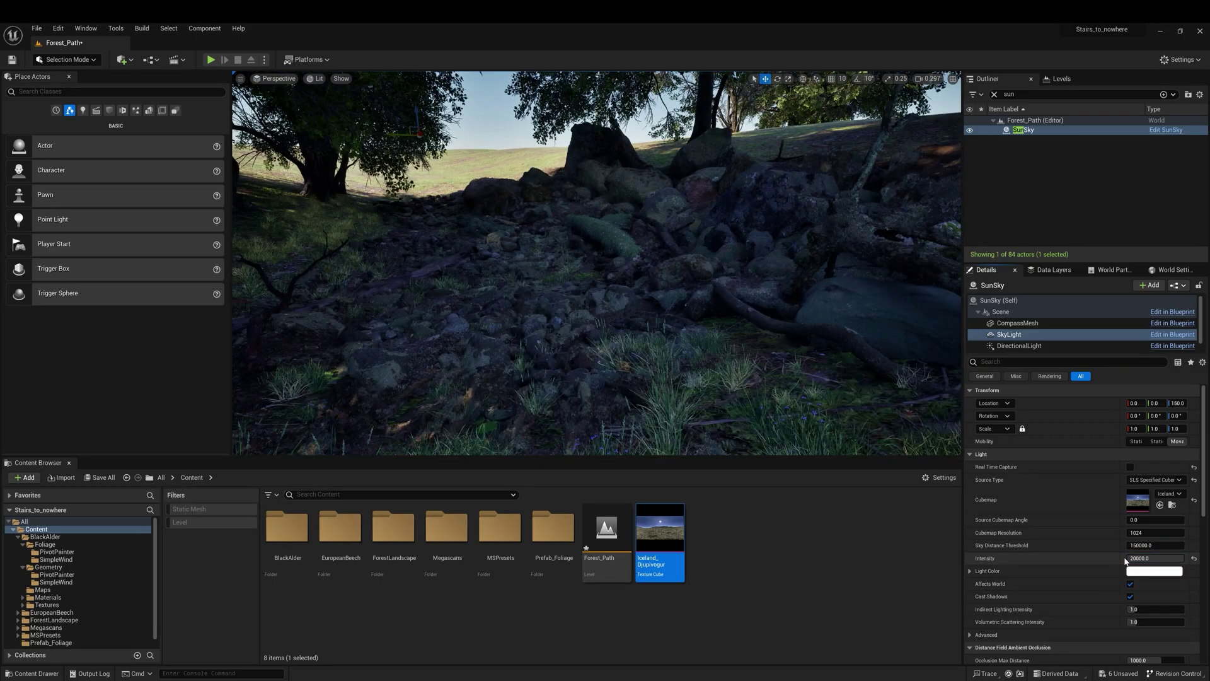
key("Return")
right_click_drag(901, 397, 630, 404)
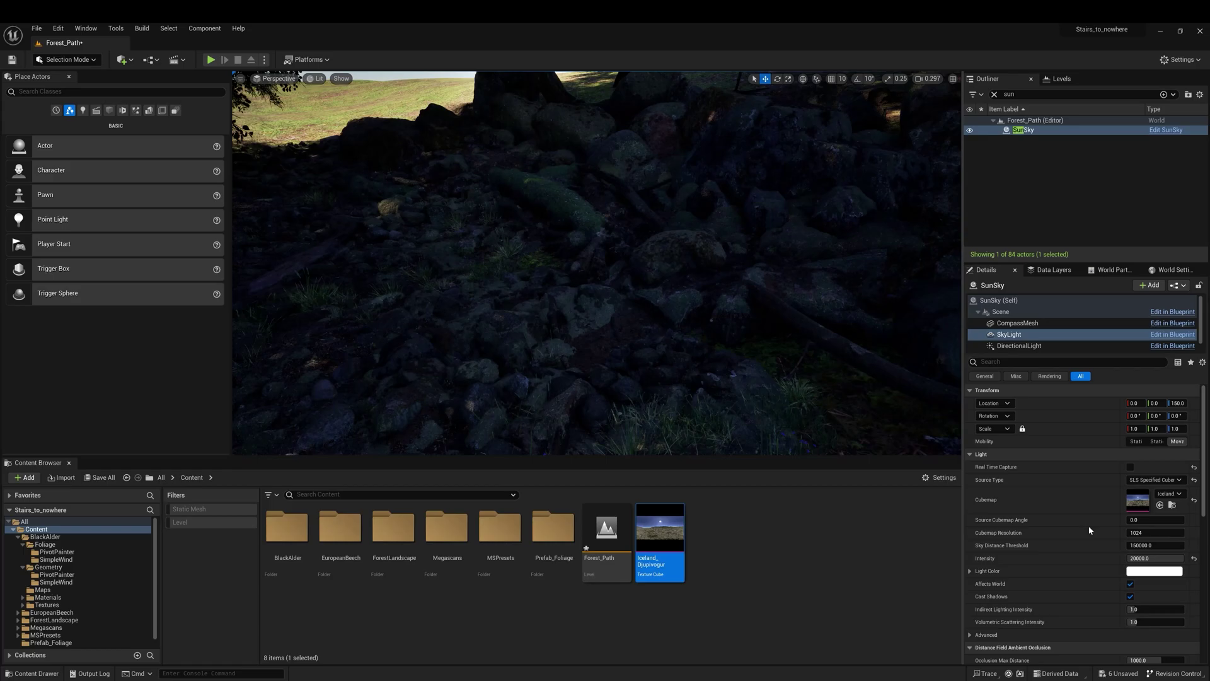
left_click(1133, 557)
type("12000")
key("Return")
right_click_drag(819, 315, 724, 264)
Raise the PostProcessVolume's Local Exposure Middle Grey Bias to about 2.31.
left_click(1018, 94)
type("post")
left_click(1027, 130)
left_click(1011, 532)
scroll(1012, 543, "down", 3)
left_click_drag(1147, 546, 1158, 547)
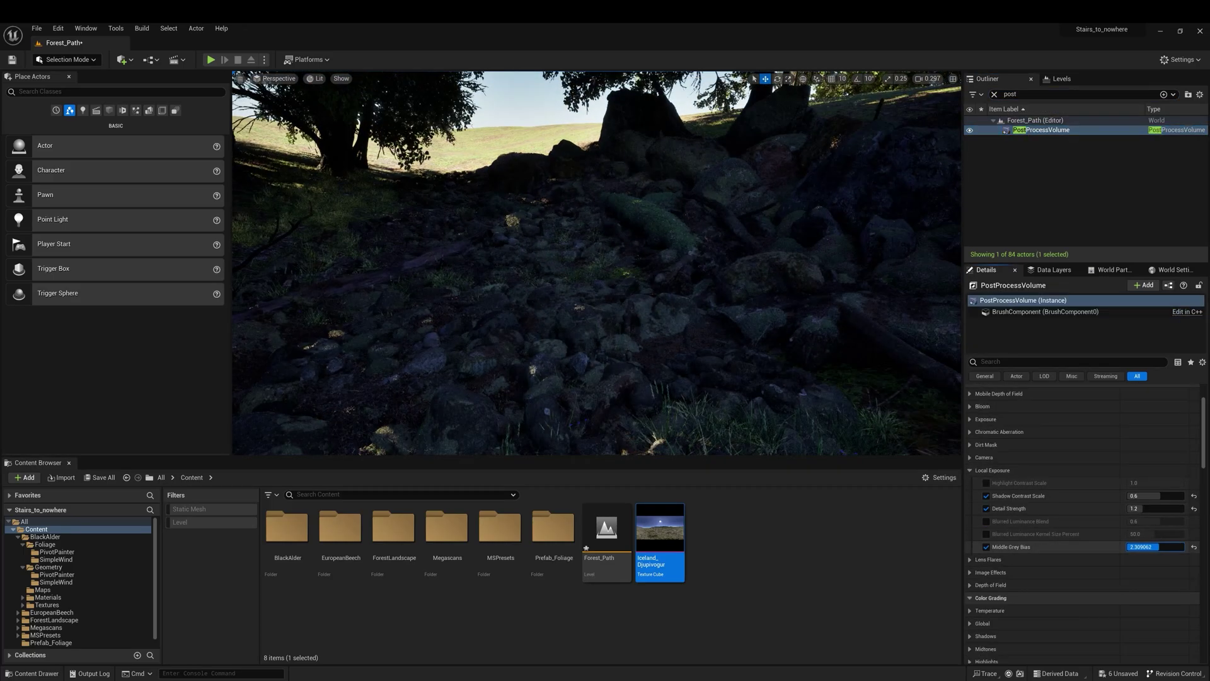
right_click_drag(882, 284, 813, 403)
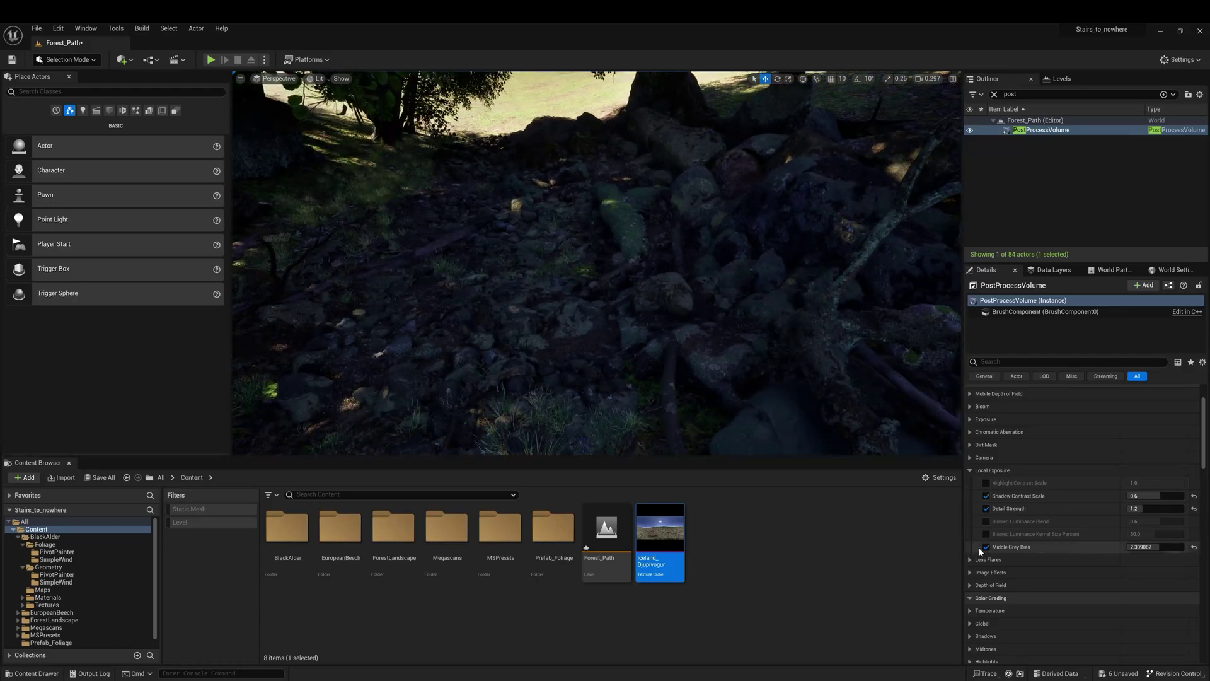
left_click(977, 470)
right_click_drag(882, 353, 820, 334)
scroll(882, 290, "down", 1)
Reset the source type of the SunSky's SkyLight and enable Real Time Capture.
left_click(1018, 94)
type("sun")
left_click(1024, 130)
left_click(1009, 334)
left_click(1129, 452)
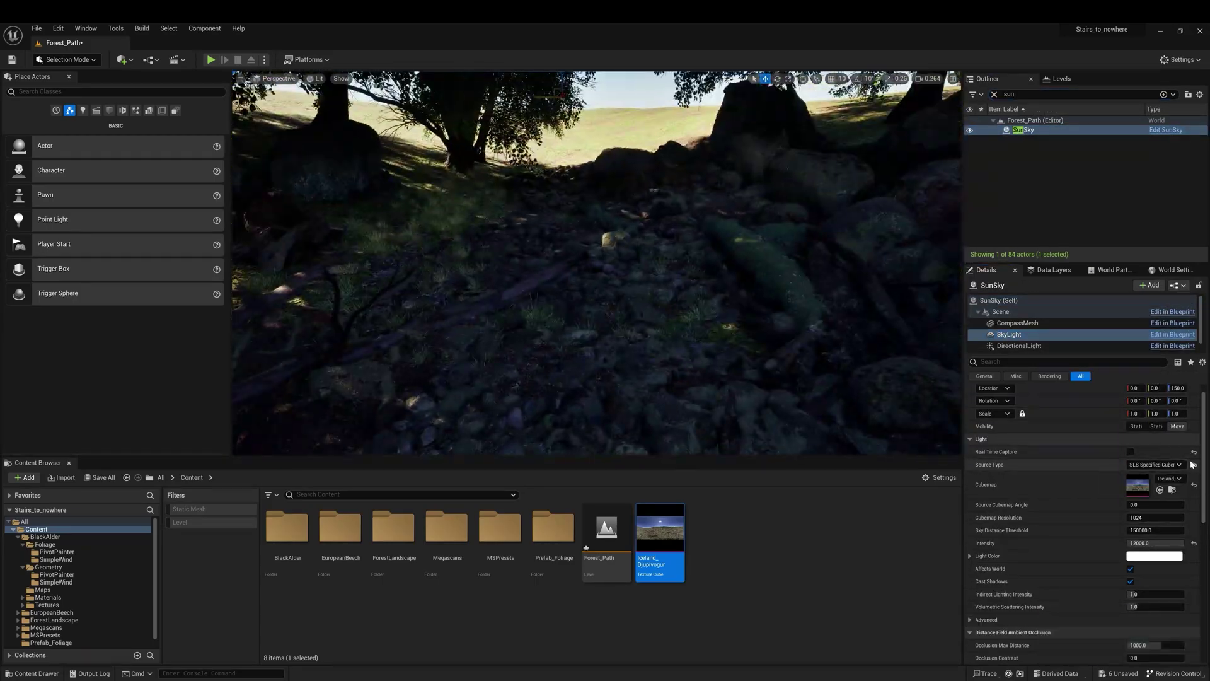
left_click(1193, 464)
left_click(1131, 453)
Try SkyLight intensities of 1200 and 400, and reset the intensity to its default of 1.0.
left_click(1144, 530)
left_click(1146, 544)
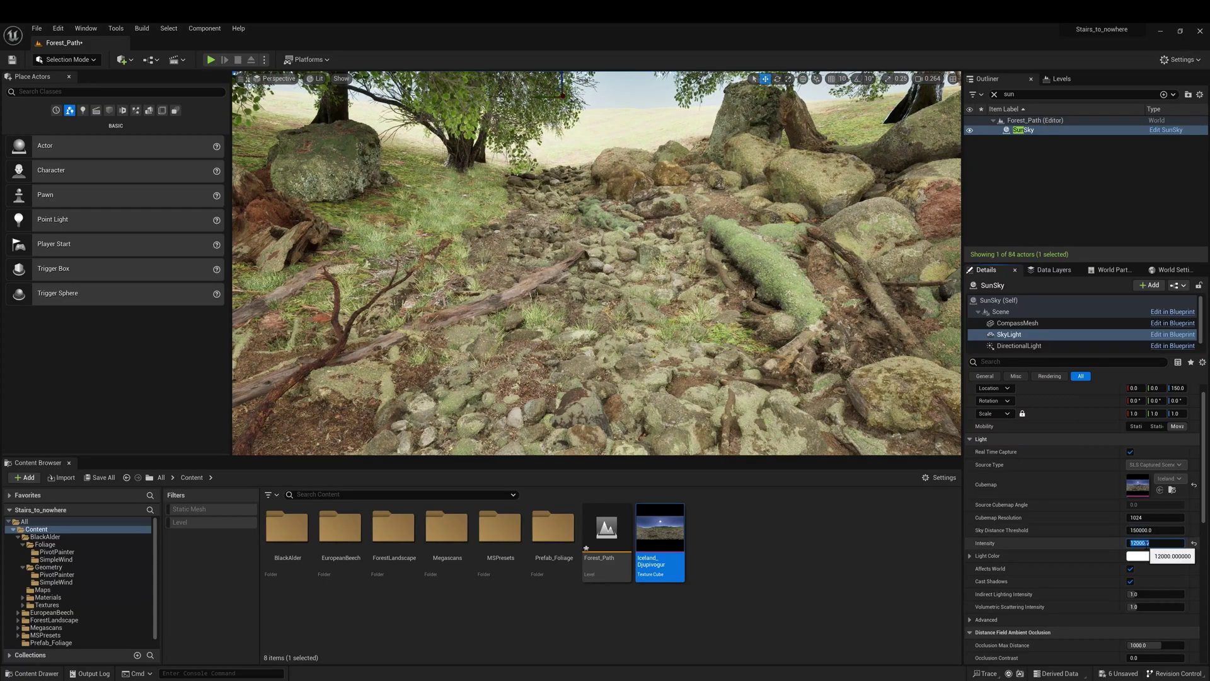
type("1200")
key("Return")
right_click_drag(883, 378, 908, 378)
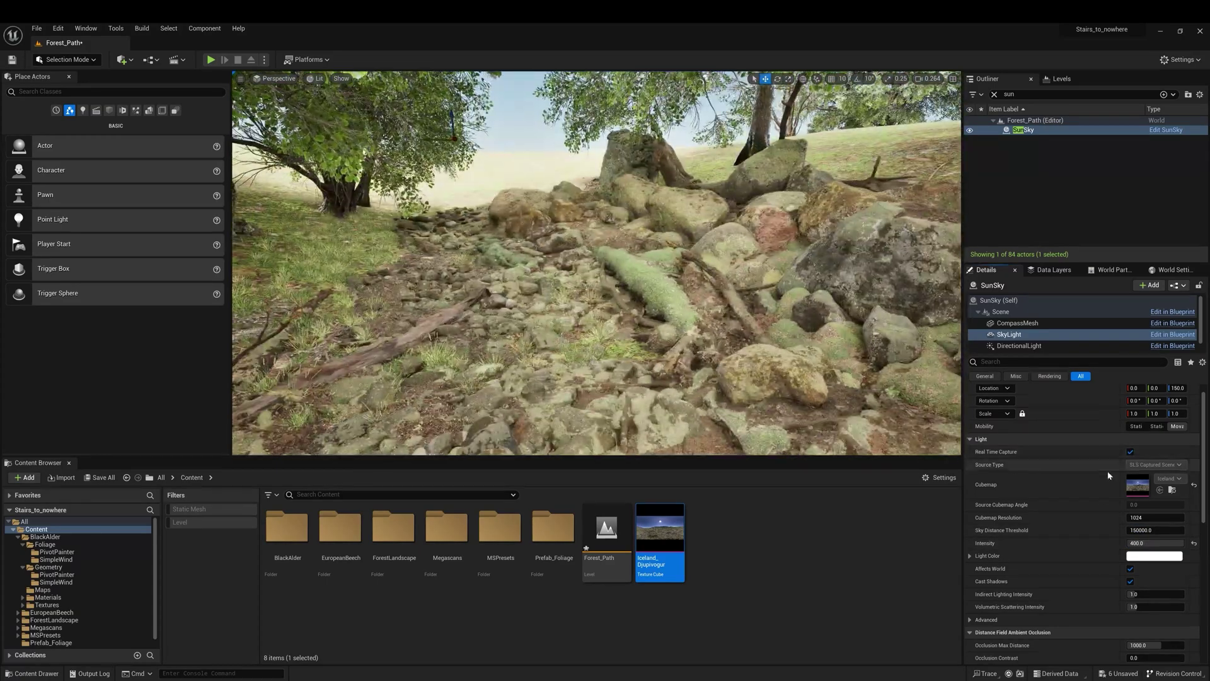
left_click(1193, 542)
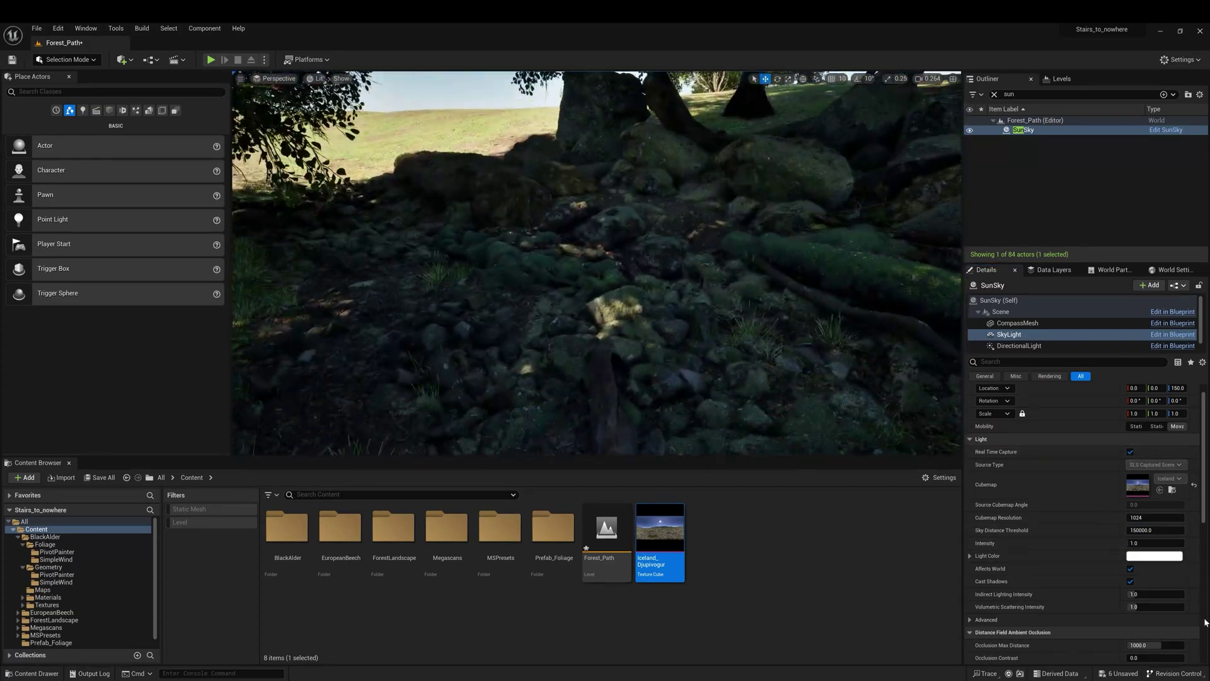
Try raising the SkyLight intensity slightly and undo the change.
left_click_drag(1136, 543, 1144, 542)
right_click_drag(675, 355, 542, 328)
key("ctrl+z")
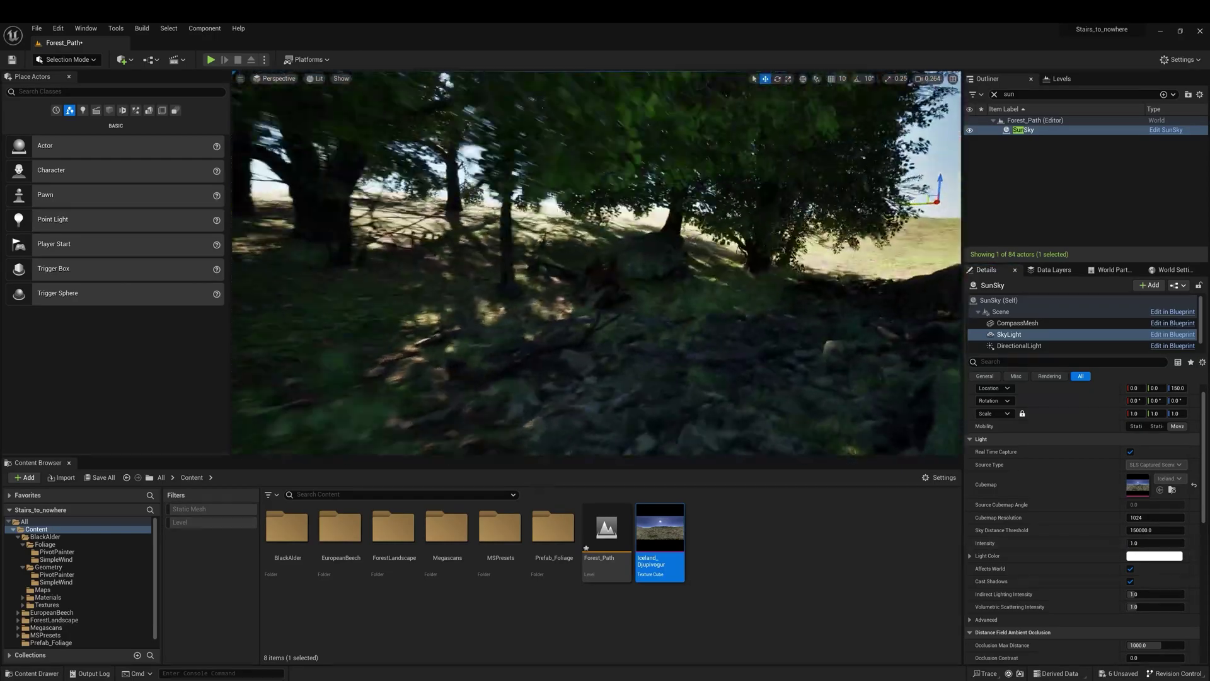
Erase some of the painted BlackAlder Field trees on the grassy bank beside the rocky path in Foliage mode.
key("shift+3")
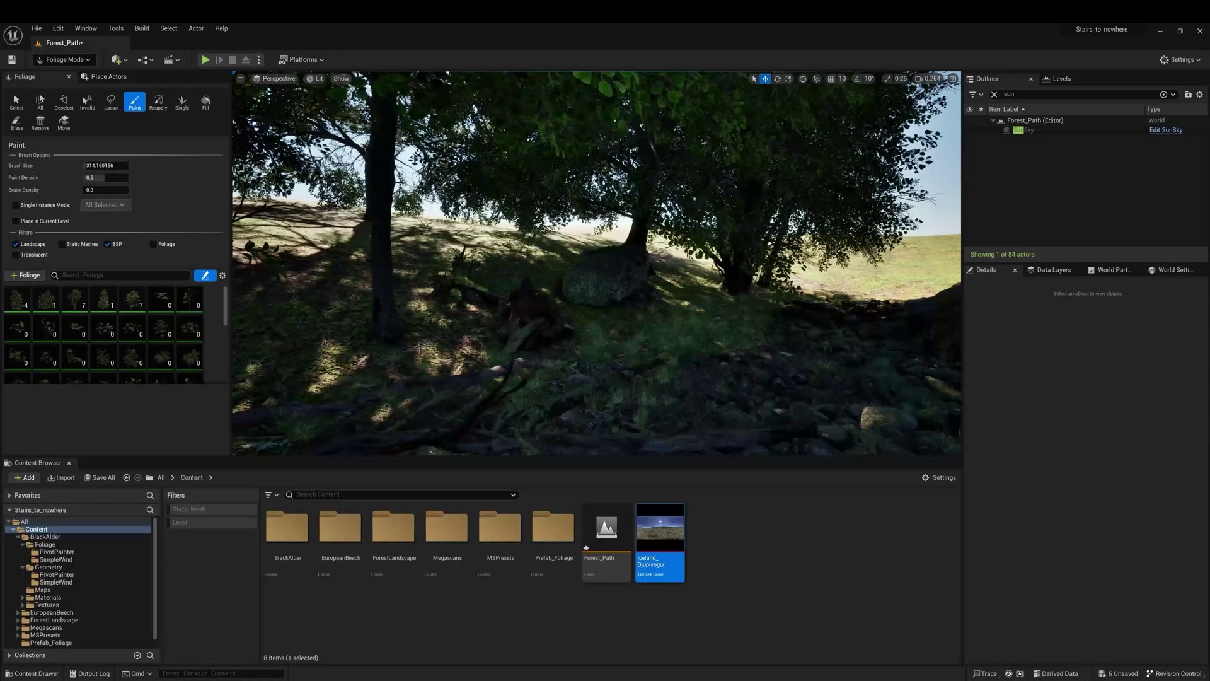
left_click(638, 253, "shift")
right_click_drag(638, 253, 787, 384)
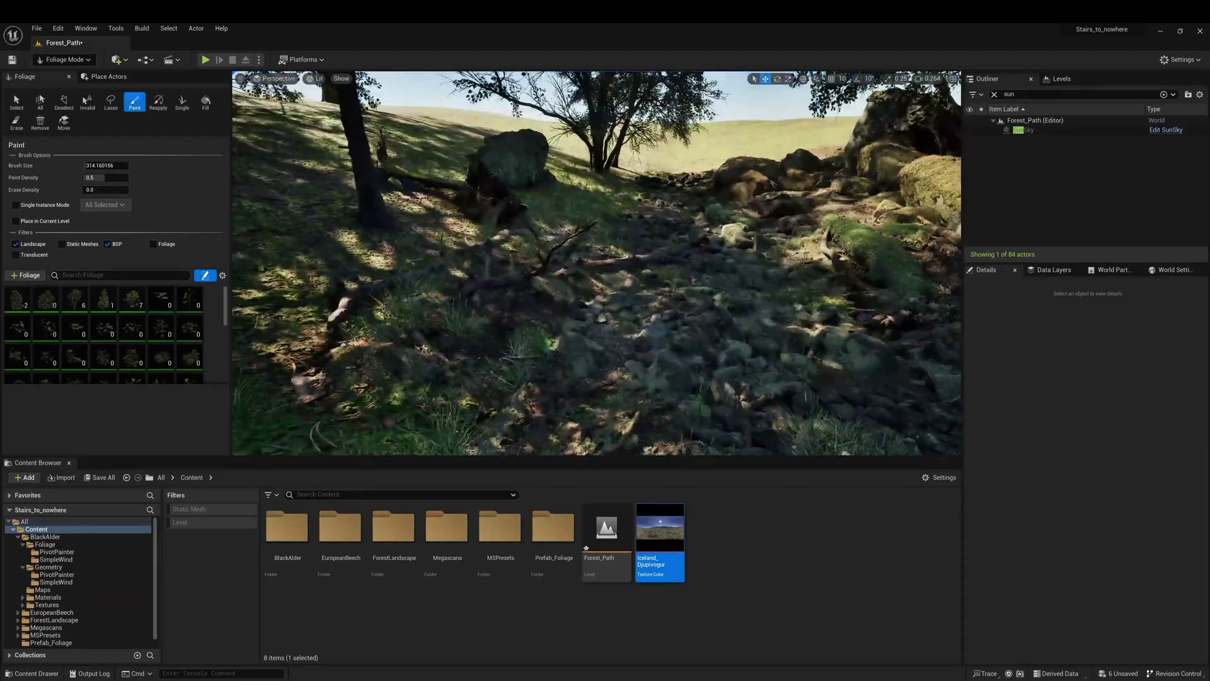
key("shift")
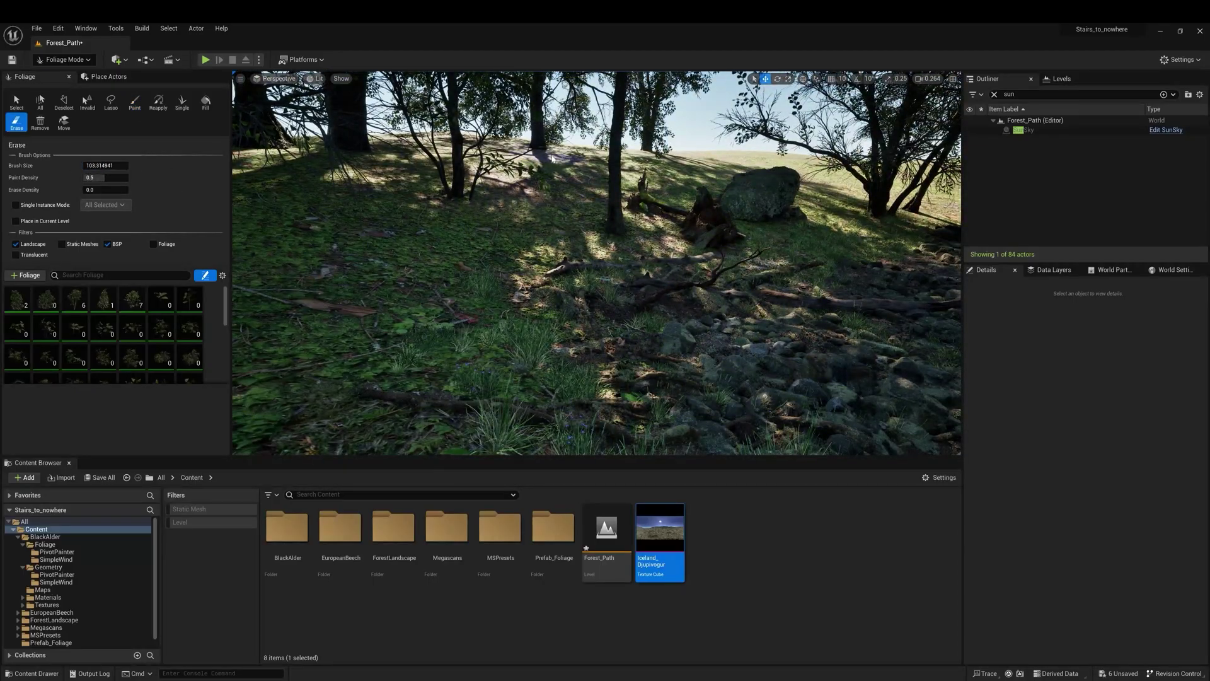
left_click_drag(101, 165, 111, 165)
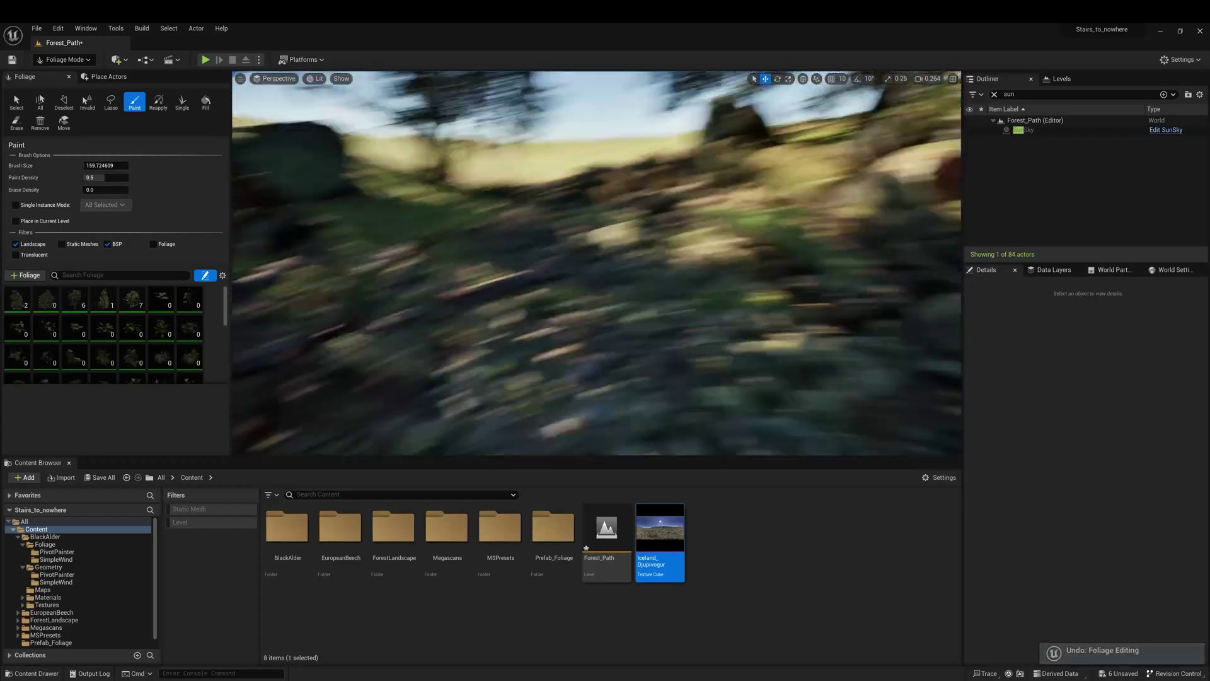
Leave Foliage mode and move the SM_BlackAlder_Field_01_PP2 tree along the grassy bank beside the path.
key("shift+1")
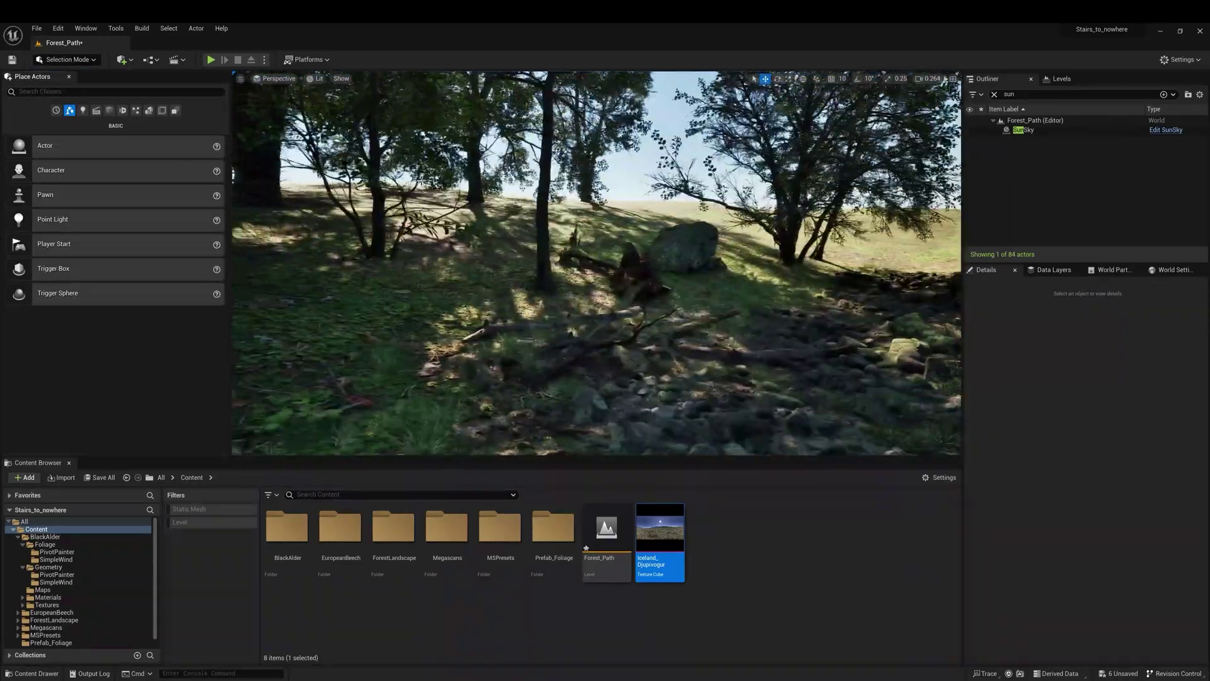
left_click(474, 184)
left_click_drag(475, 195, 575, 197)
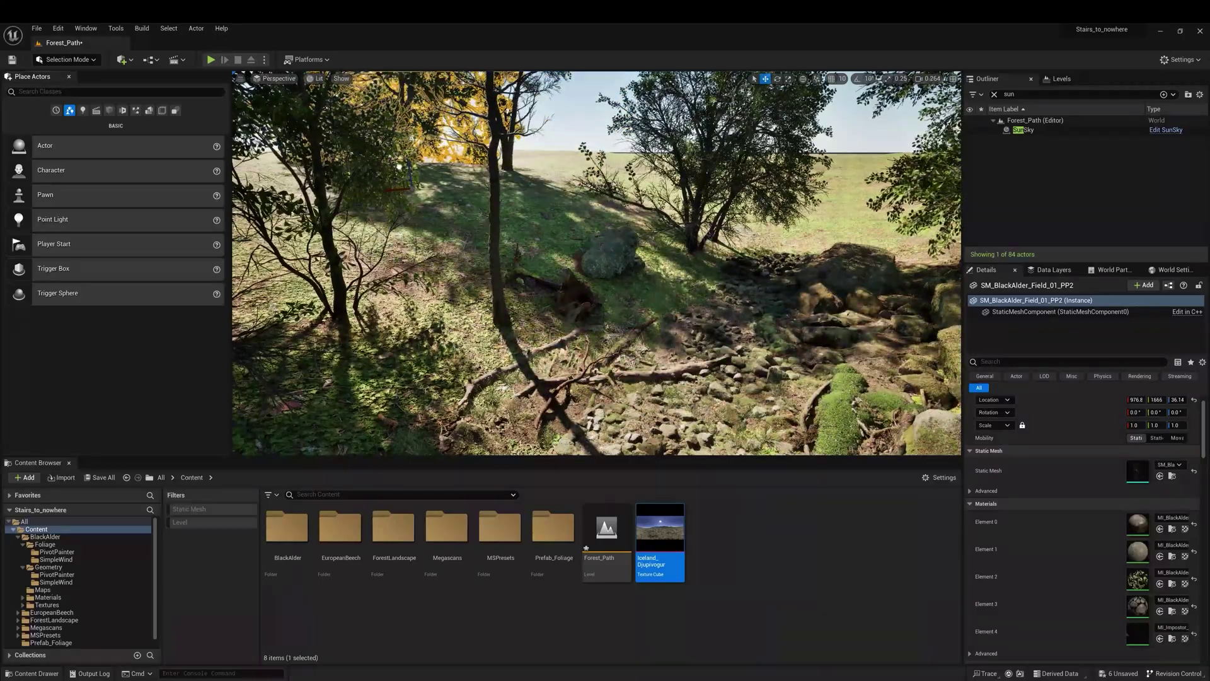
Replace the selected tree's static mesh with SM_BlackAlder_Field_03_PP and scale it uniformly to about 0.79.
left_click(1172, 476)
left_click_drag(404, 538, 1137, 470)
mouse_move(596, 263)
right_mouse_down()
mouse_move(596, 220)
mouse_move(596, 259)
right_mouse_up()
left_click_drag(1136, 425, 1126, 425)
right_click_drag(597, 263, 596, 378)
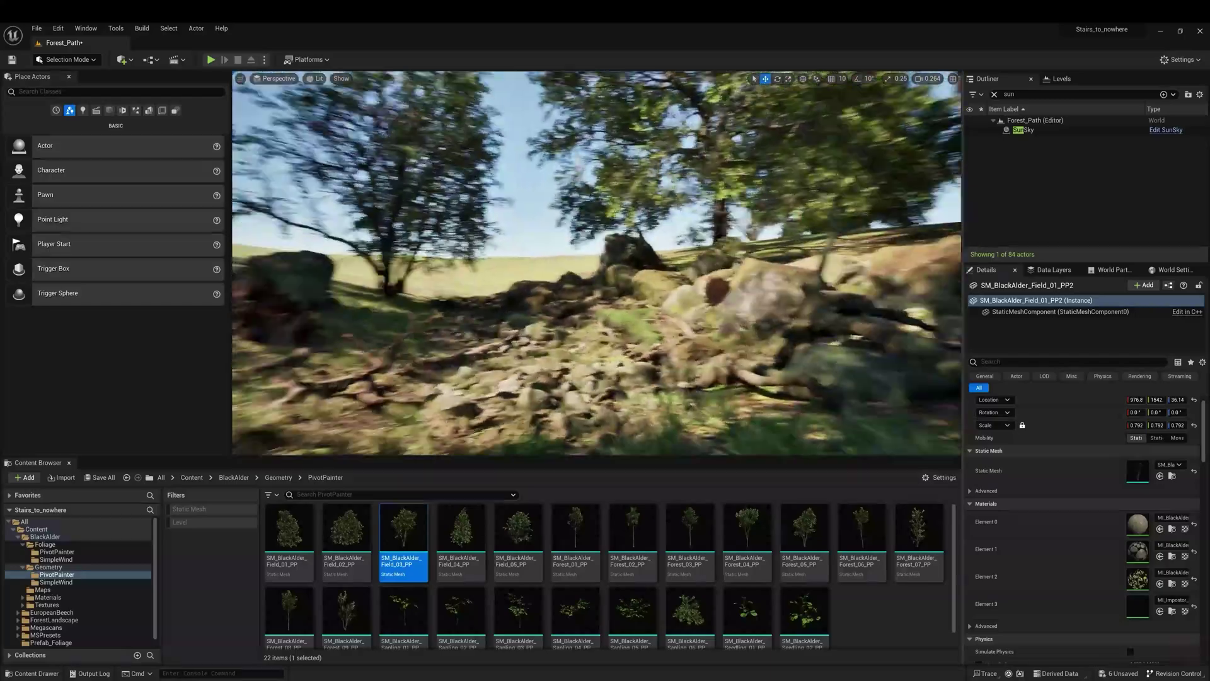
right_click_drag(596, 263, 549, 263)
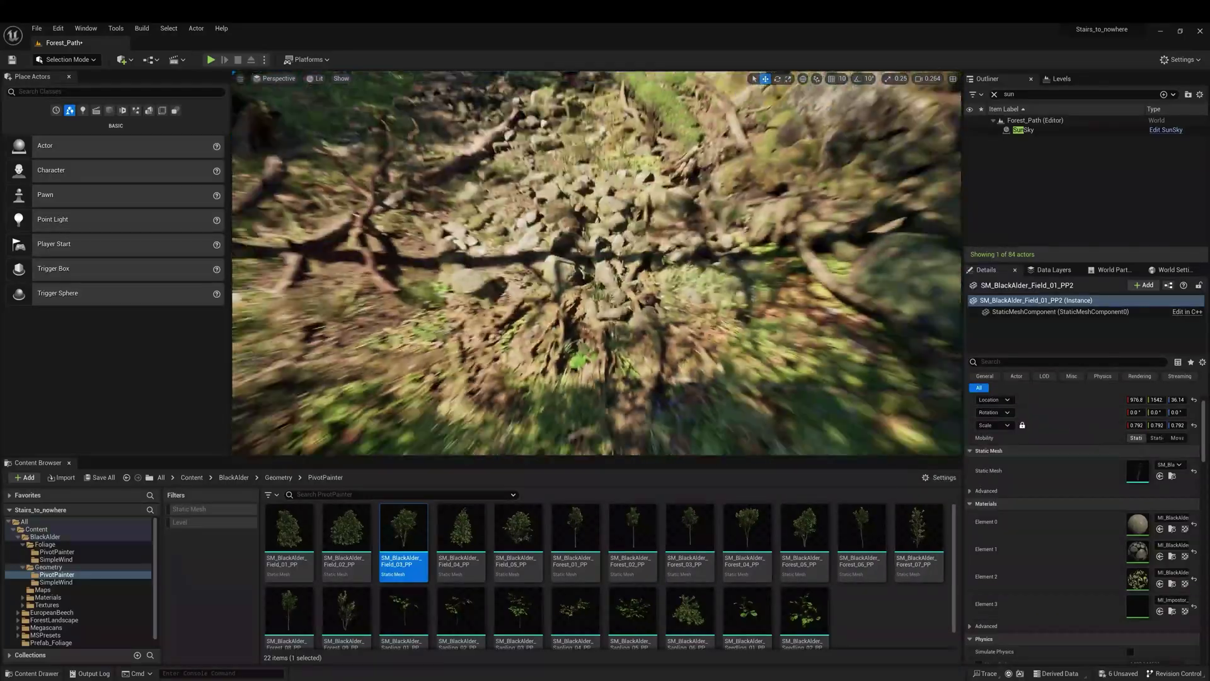
Place a Cine Camera Actor in the forest path scene and look through CineCameraActor1.
left_click_drag(63, 236, 494, 359)
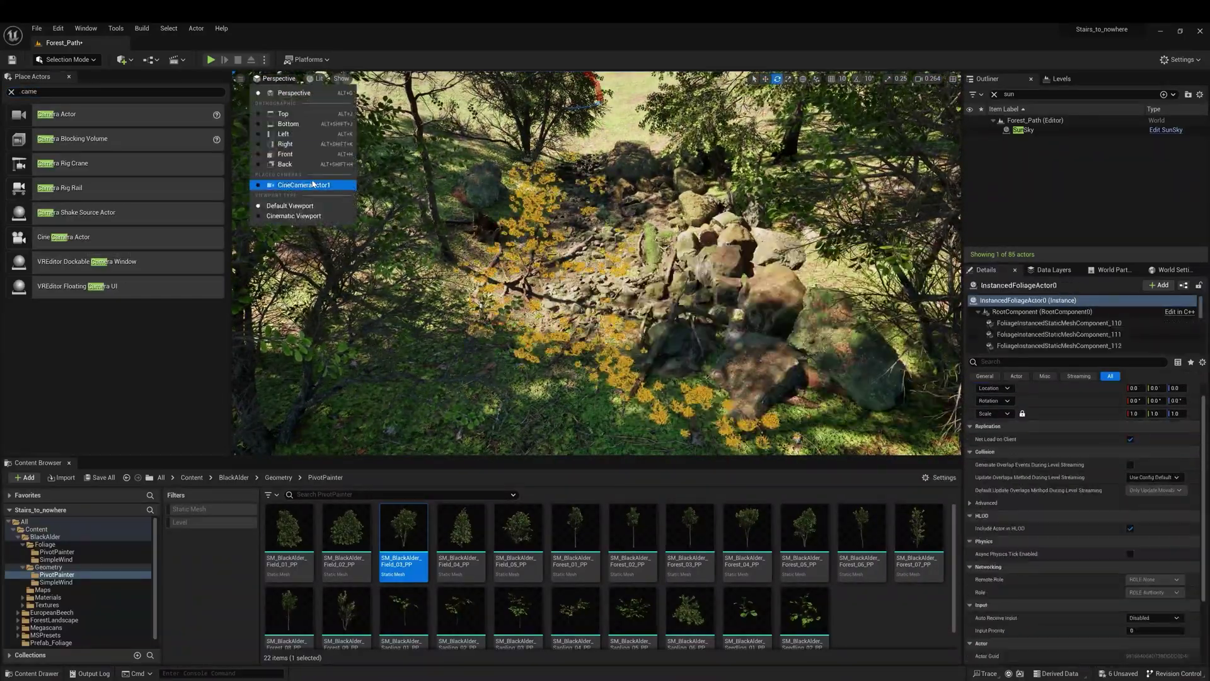
left_click(313, 183)
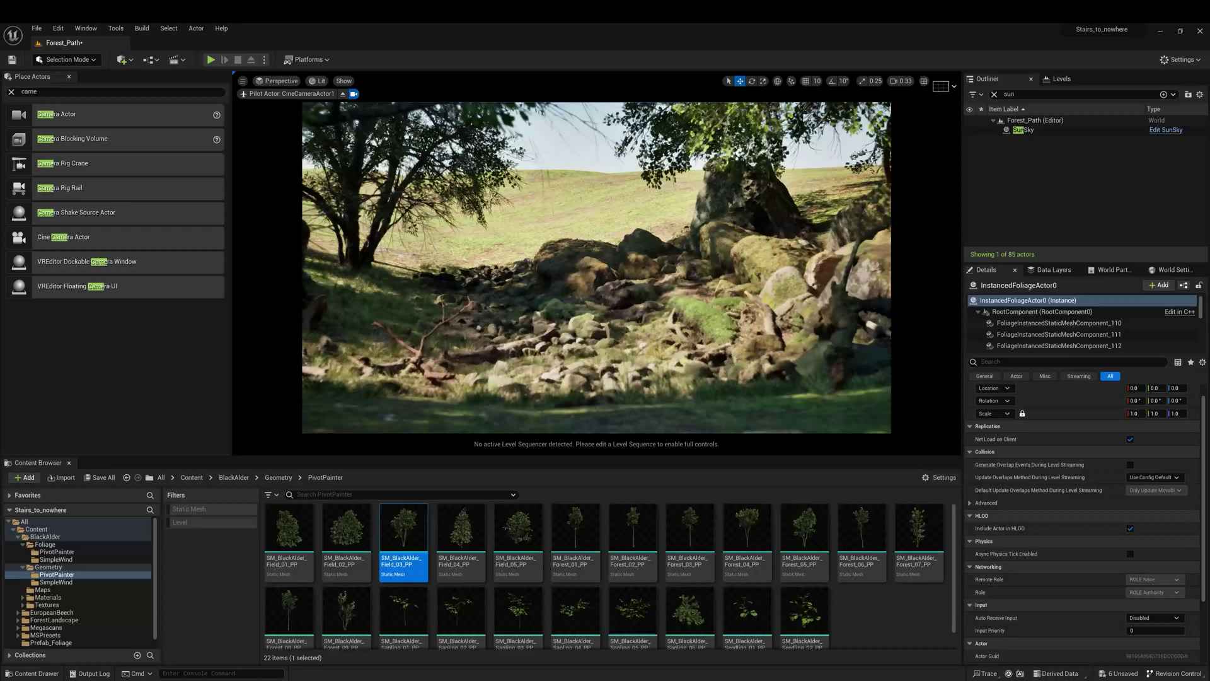
Set CineCameraActor1's current focal length to about 18.4 mm and enlarge the viewport.
left_click(1122, 94)
type("camera")
left_click(1046, 130)
left_click(970, 478)
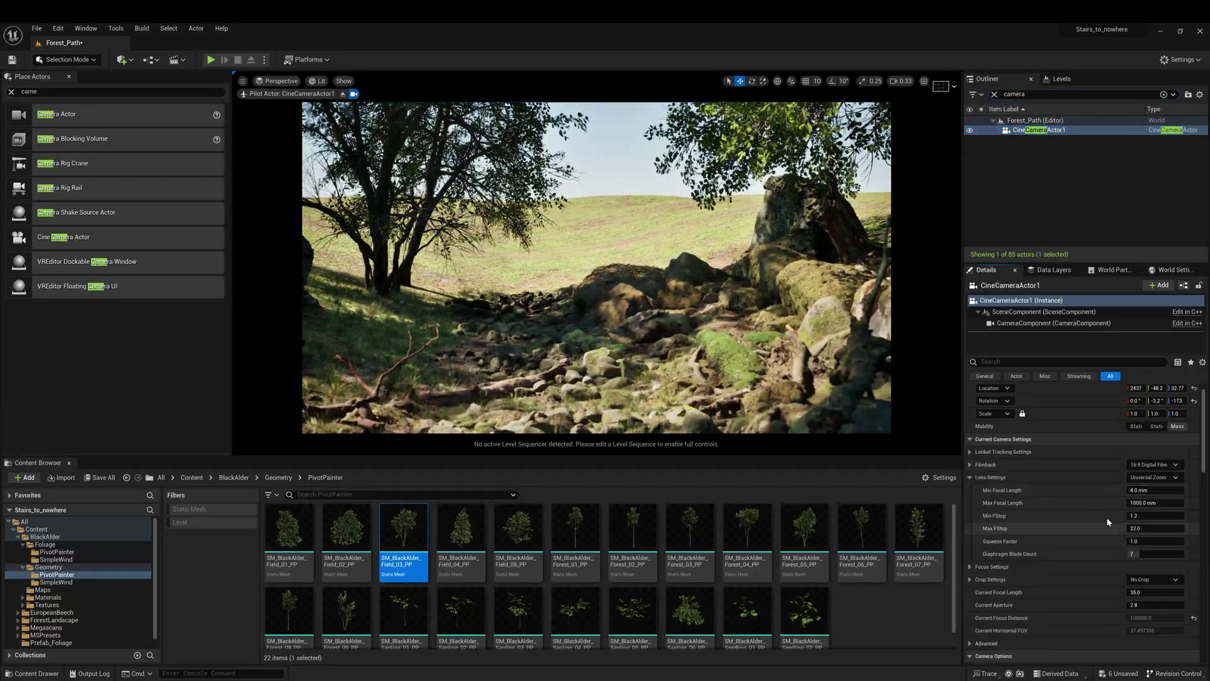
scroll(1108, 521, "down", 3)
left_click_drag(1148, 515, 1121, 515)
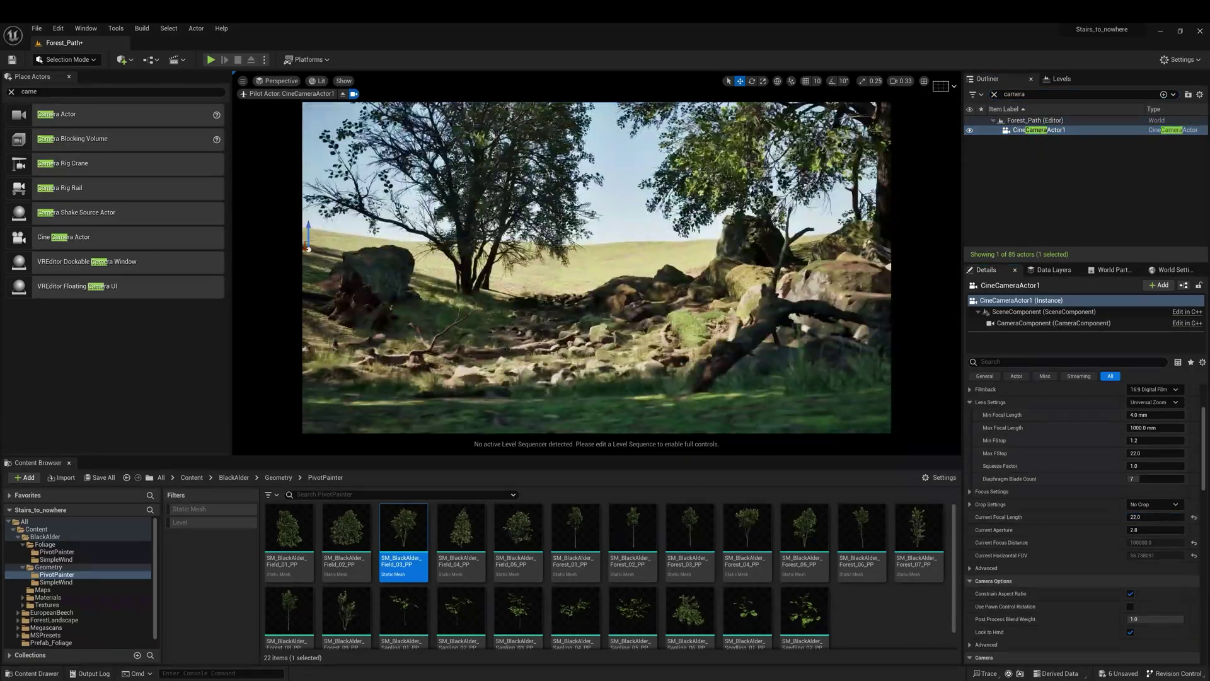
left_click_drag(441, 456, 441, 514)
left_click_drag(230, 362, 157, 362)
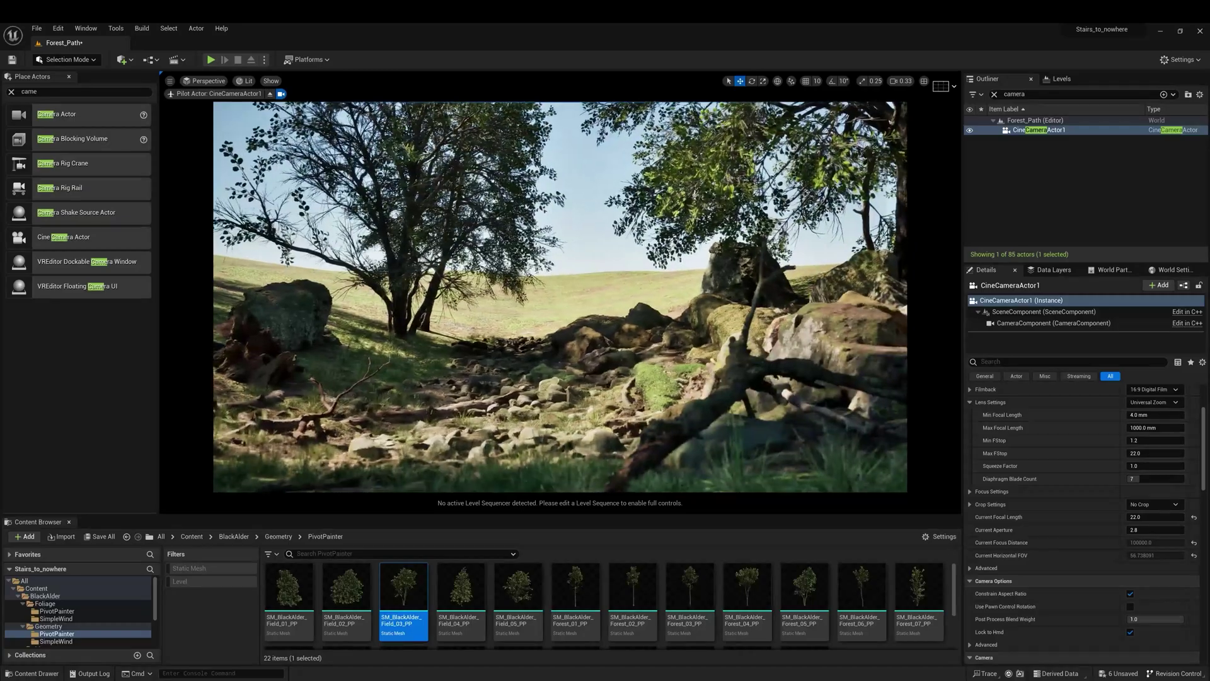
left_click_drag(1148, 516, 1138, 516)
Add a level sequence and save it as forestrocks in the Content folder.
left_click(176, 59)
left_click(202, 85)
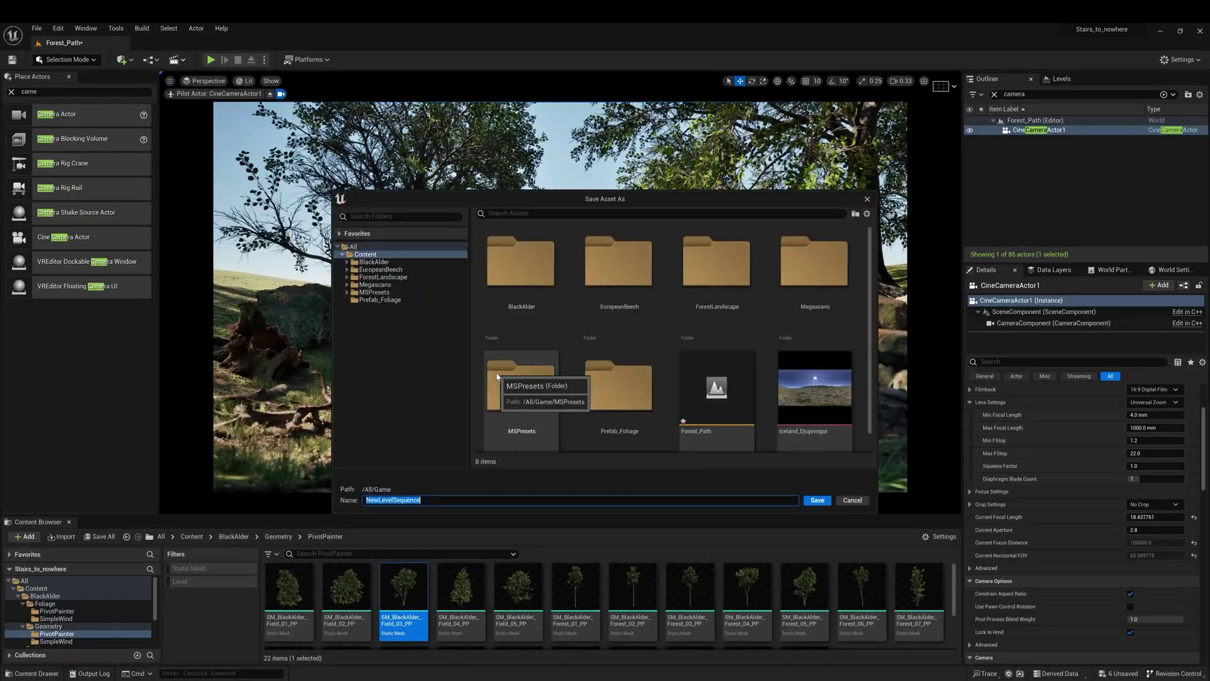
key("Return")
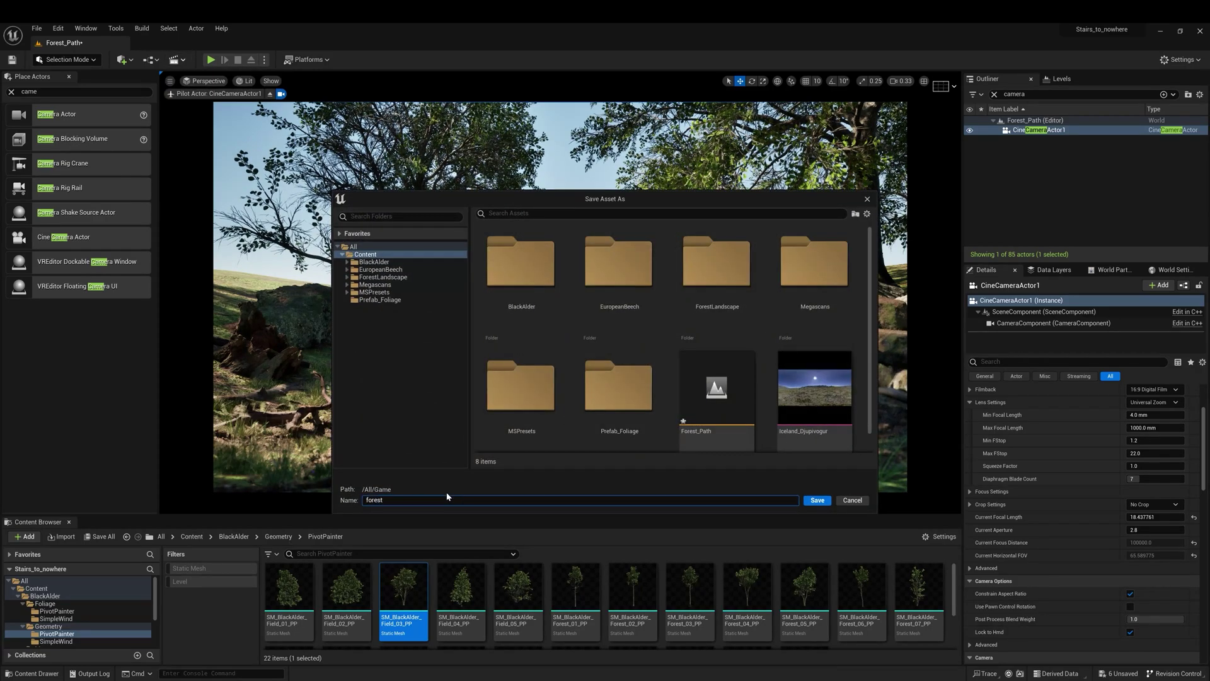
type("rocks")
key("Return")
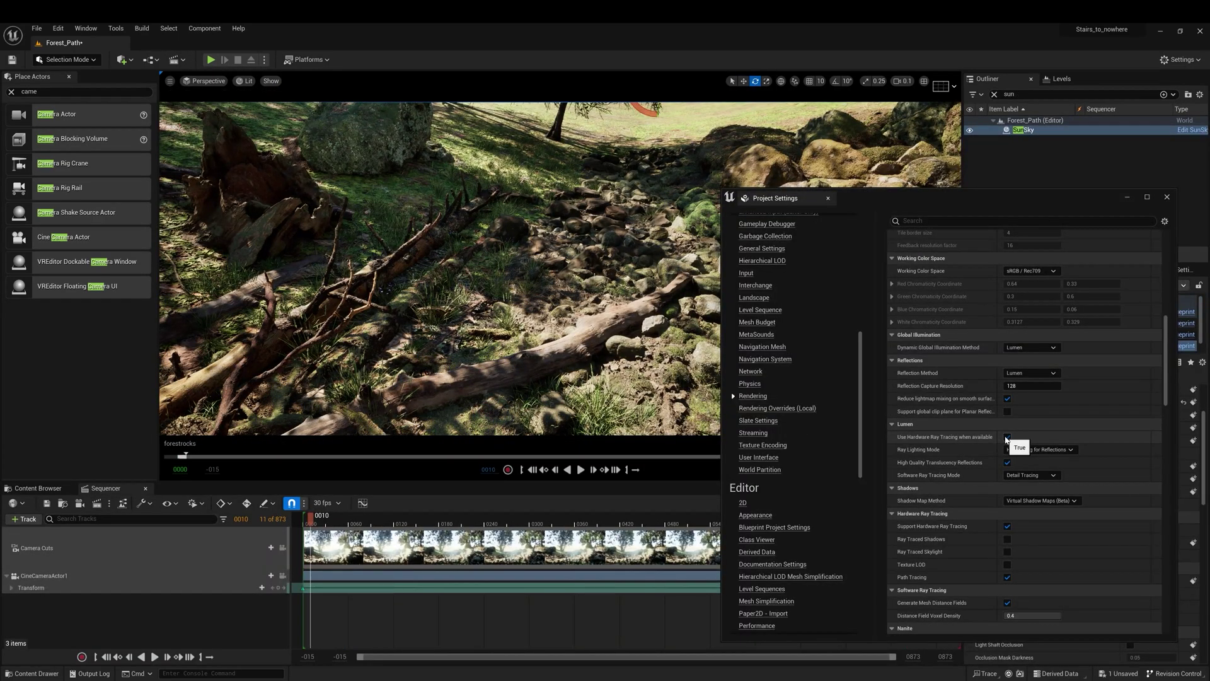
In the Rendering project settings, toggle Lumen hardware ray tracing and compare Shadow Maps with Virtual Shadow Maps (Beta).
left_click(1006, 437)
left_click(1007, 438)
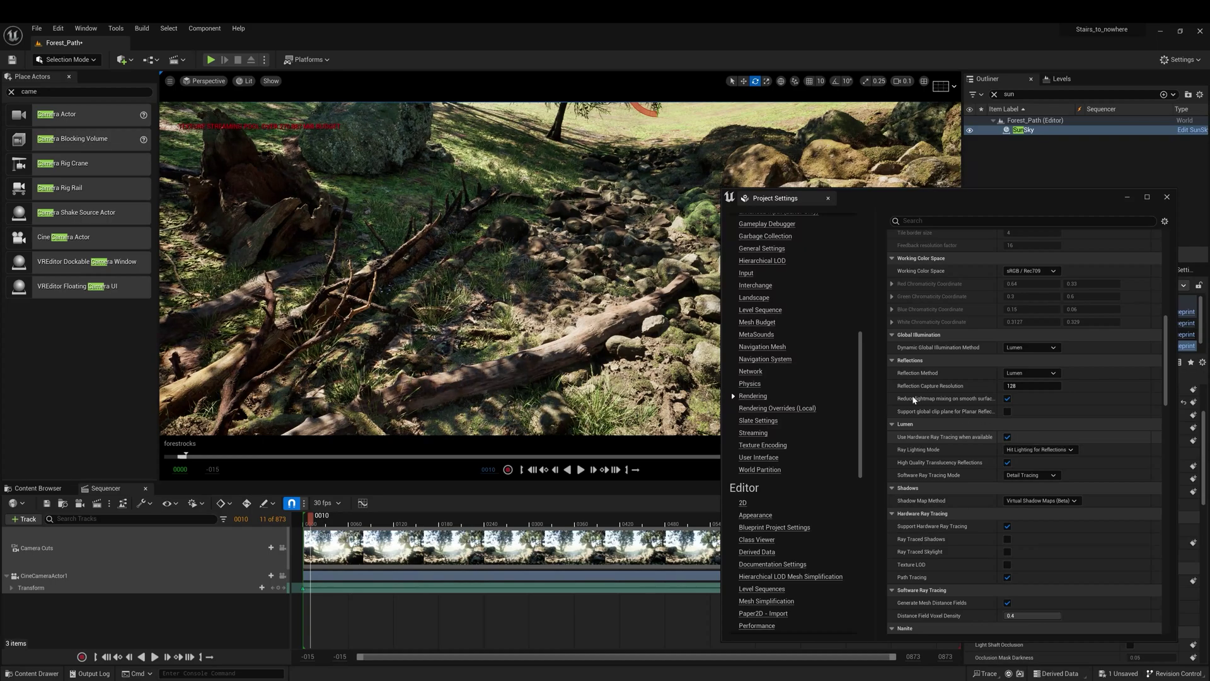
left_click(1037, 500)
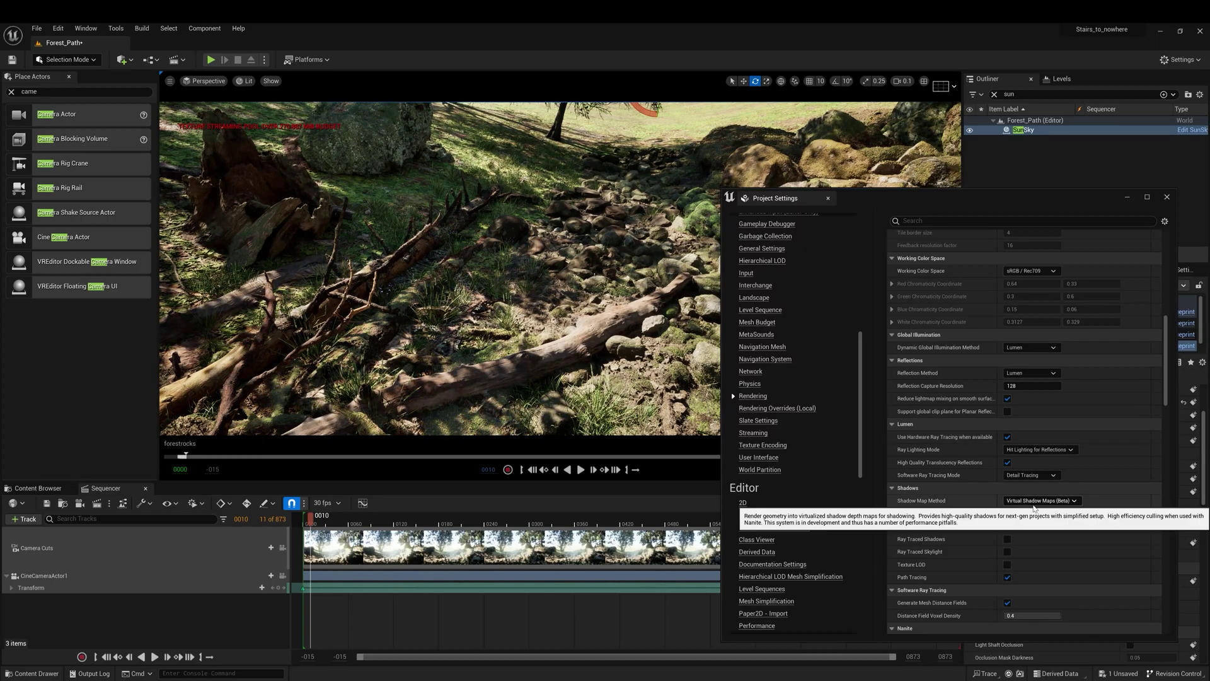
left_click(1028, 510)
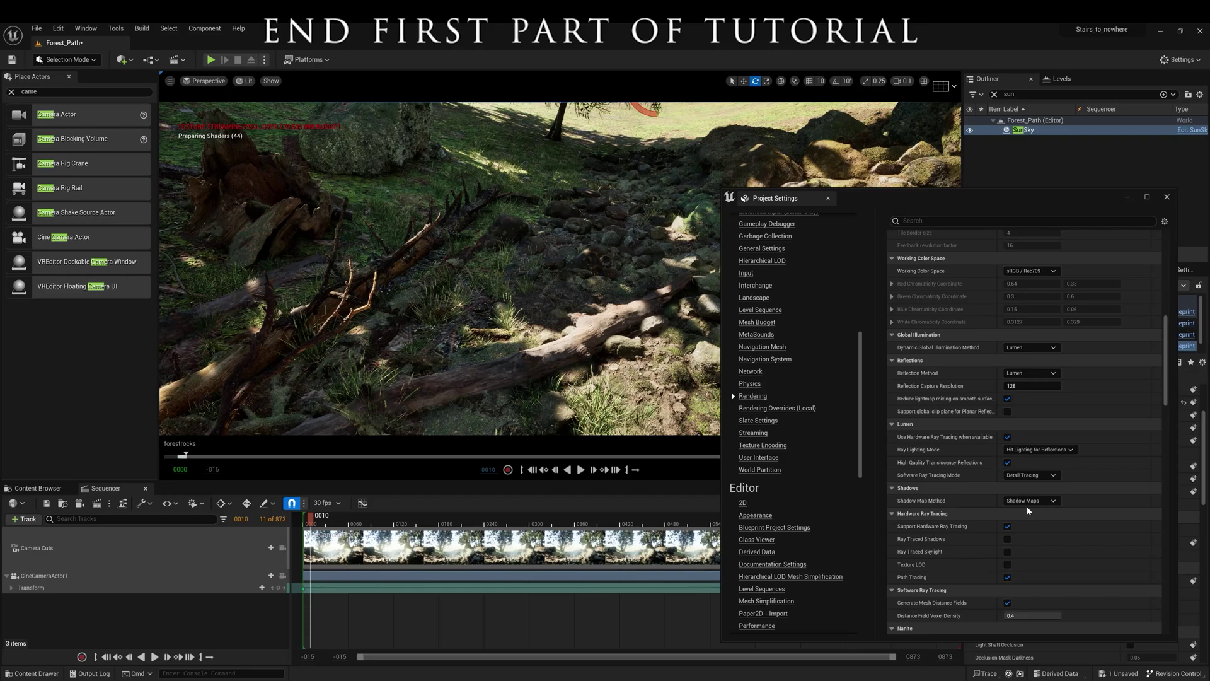
left_click(1030, 503)
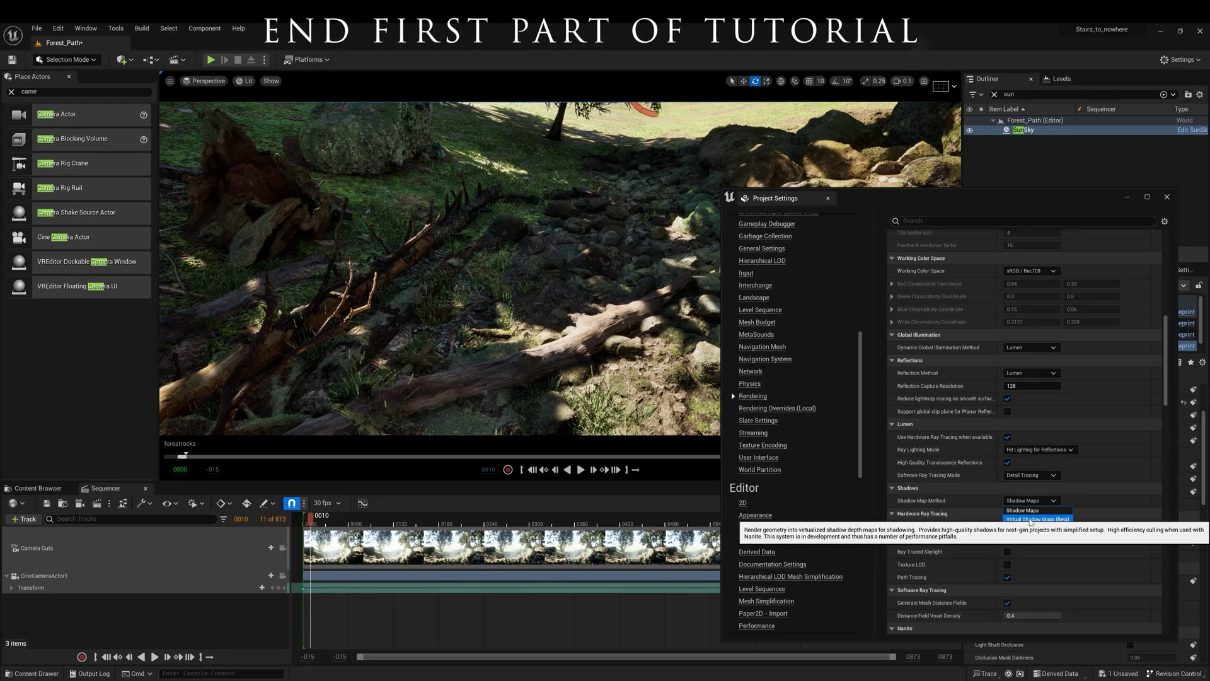
left_click(1034, 519)
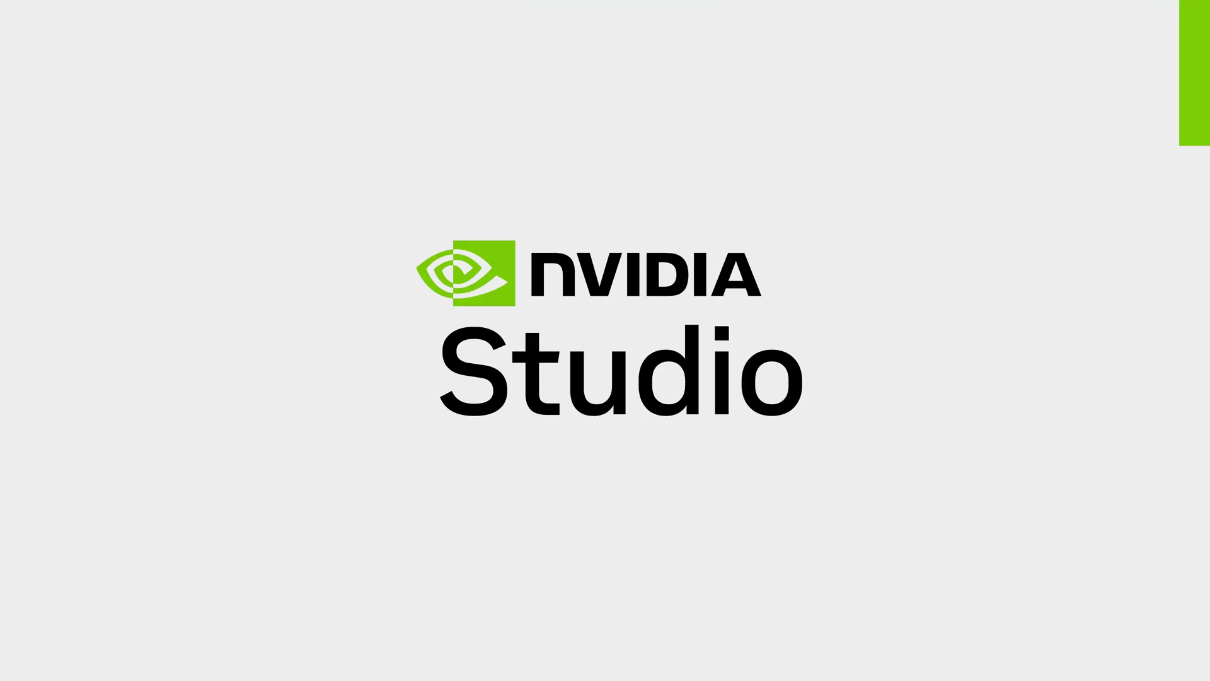